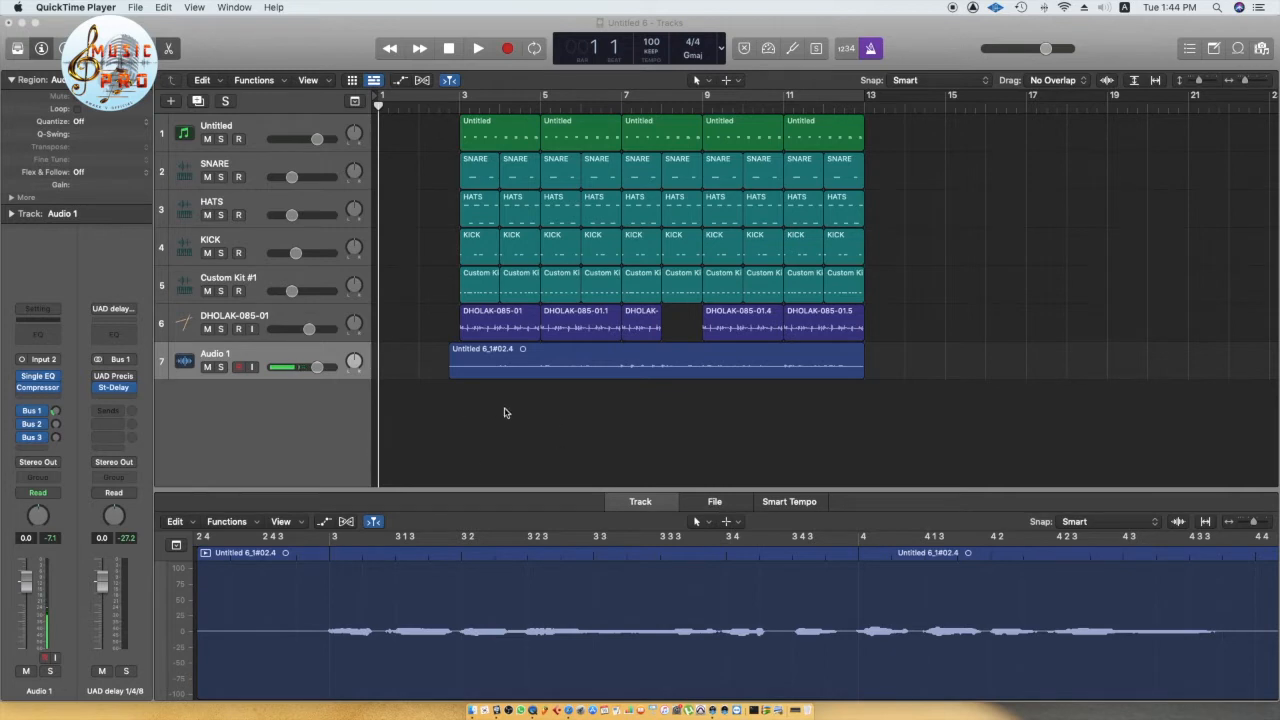
Open the Stereo Delay on the UAD delay bus, examine its left note and input options, and close it
click(117, 392)
mouse_move(916, 140)
mouse_down()
mouse_move(869, 140)
mouse_move(913, 140)
mouse_up()
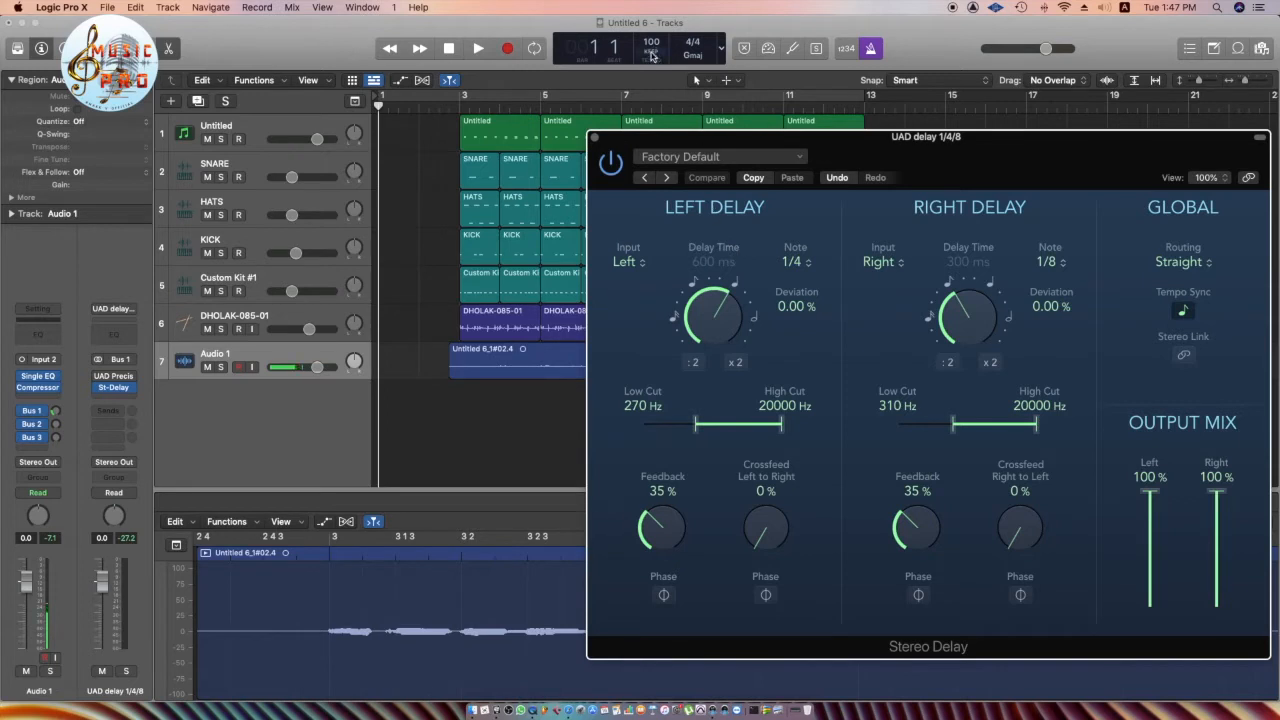
click(809, 263)
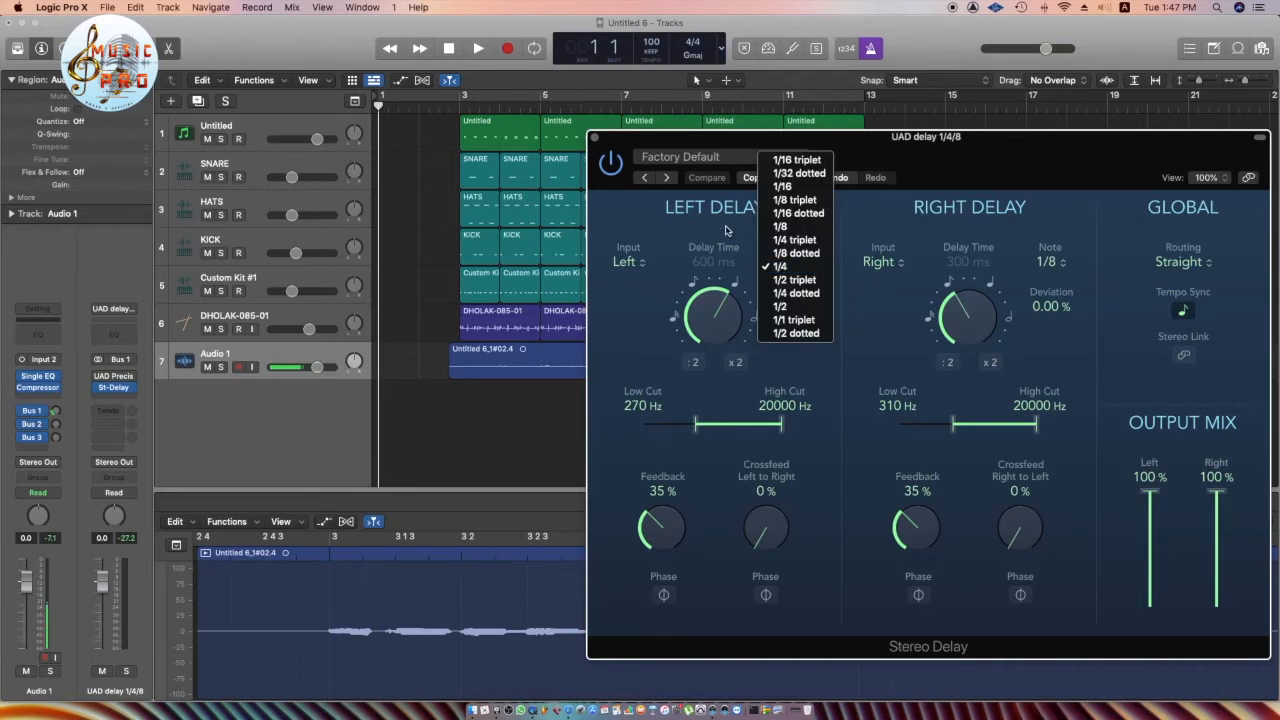
click(811, 267)
click(638, 268)
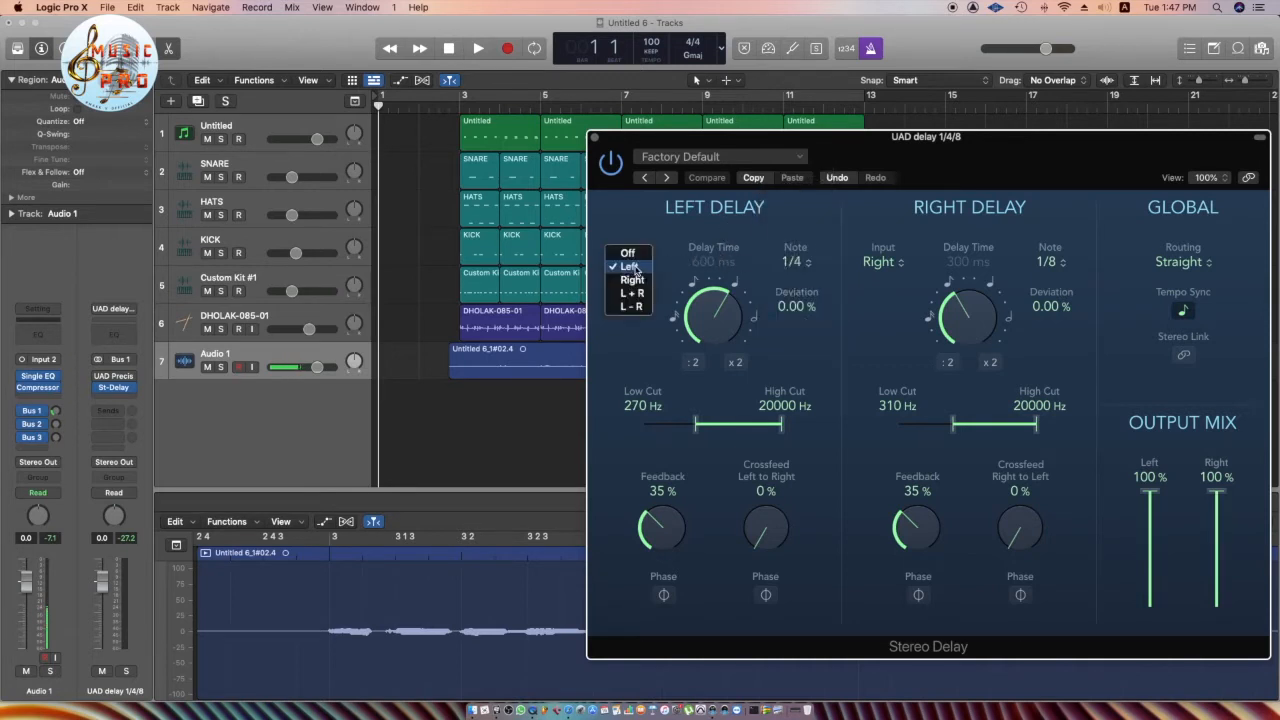
click(665, 246)
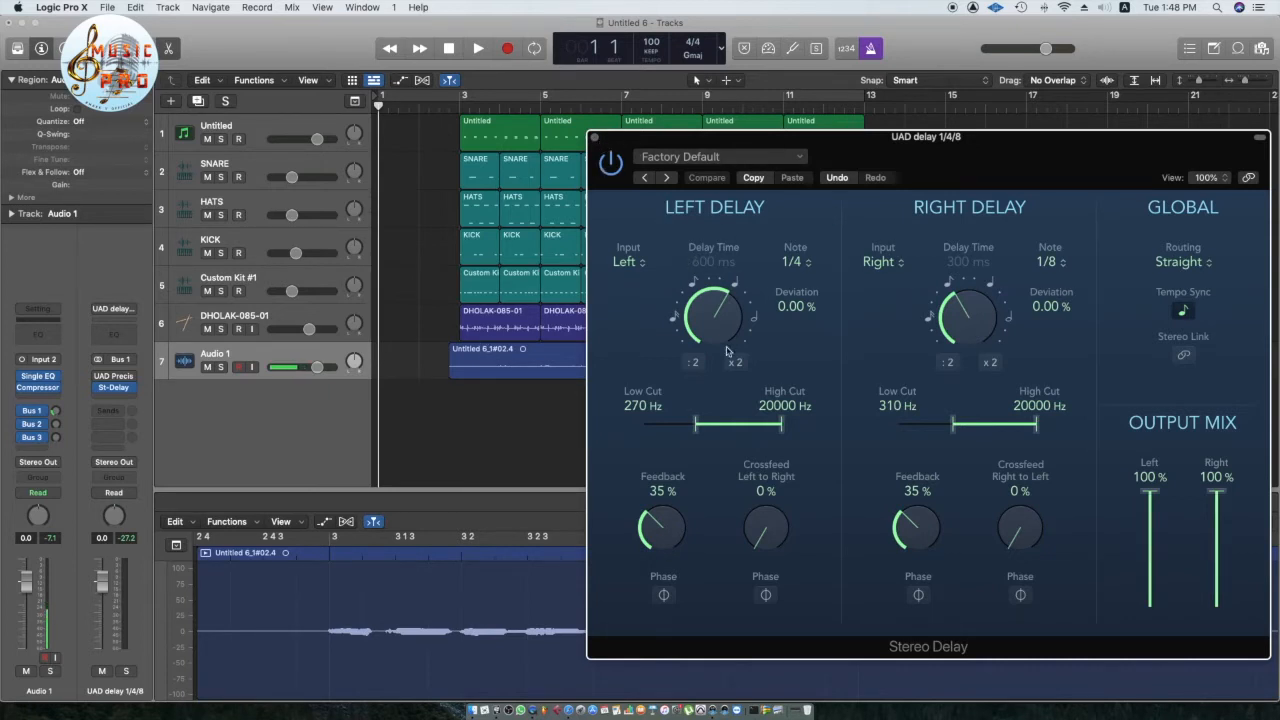
click(594, 138)
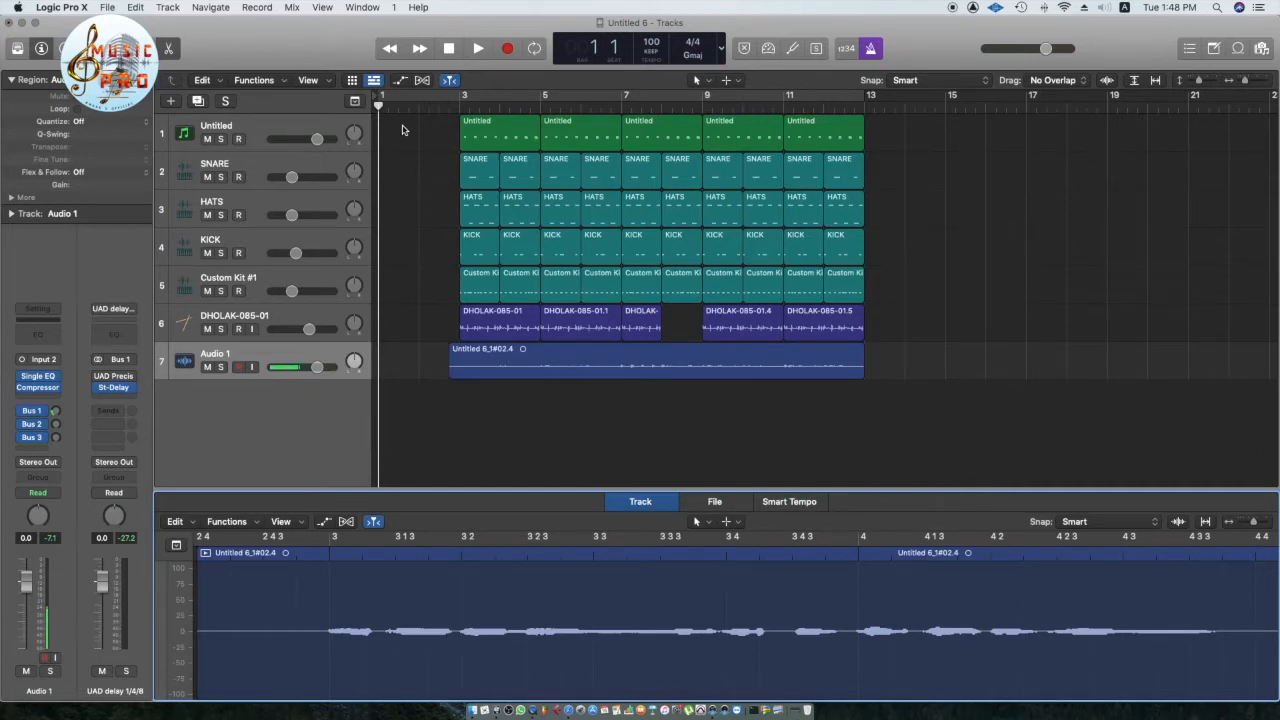
Solo the Untitled track and play a short passage of it from bar 3
key(super+Left)
key(super+Left)
key(super+Left)
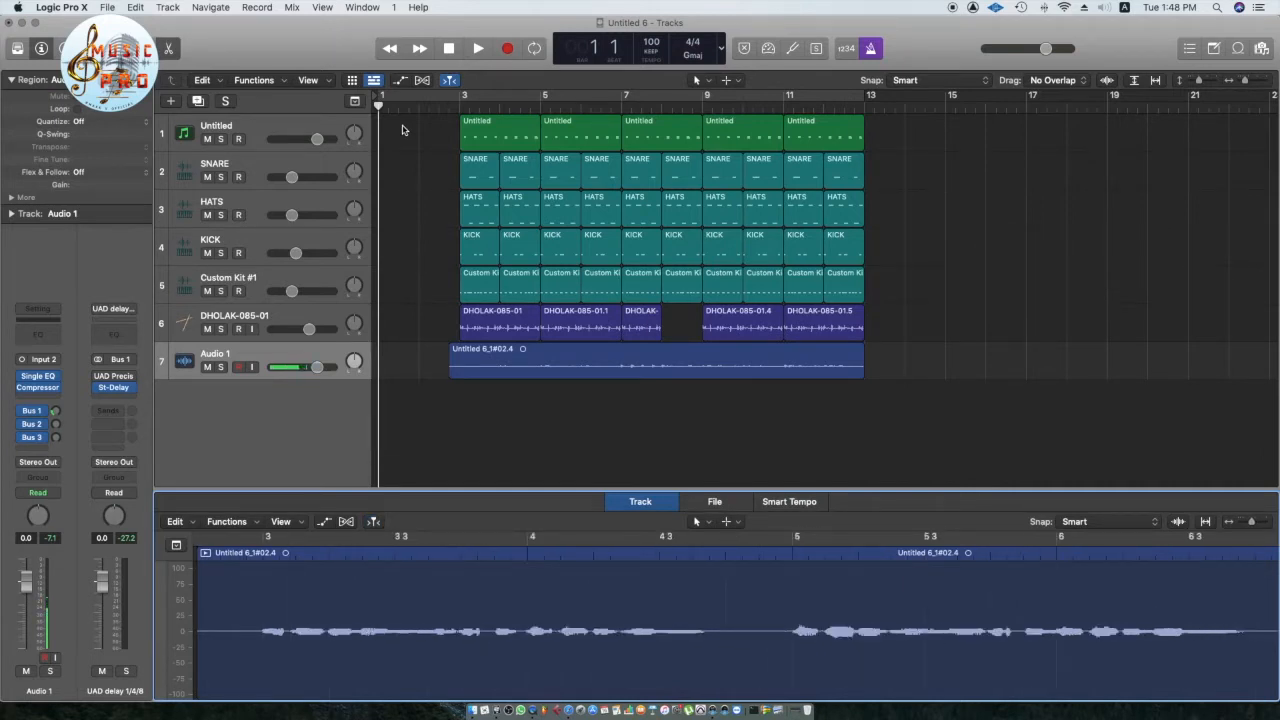
click(393, 190)
key(super+Right)
key(super+Right)
key(super+Left)
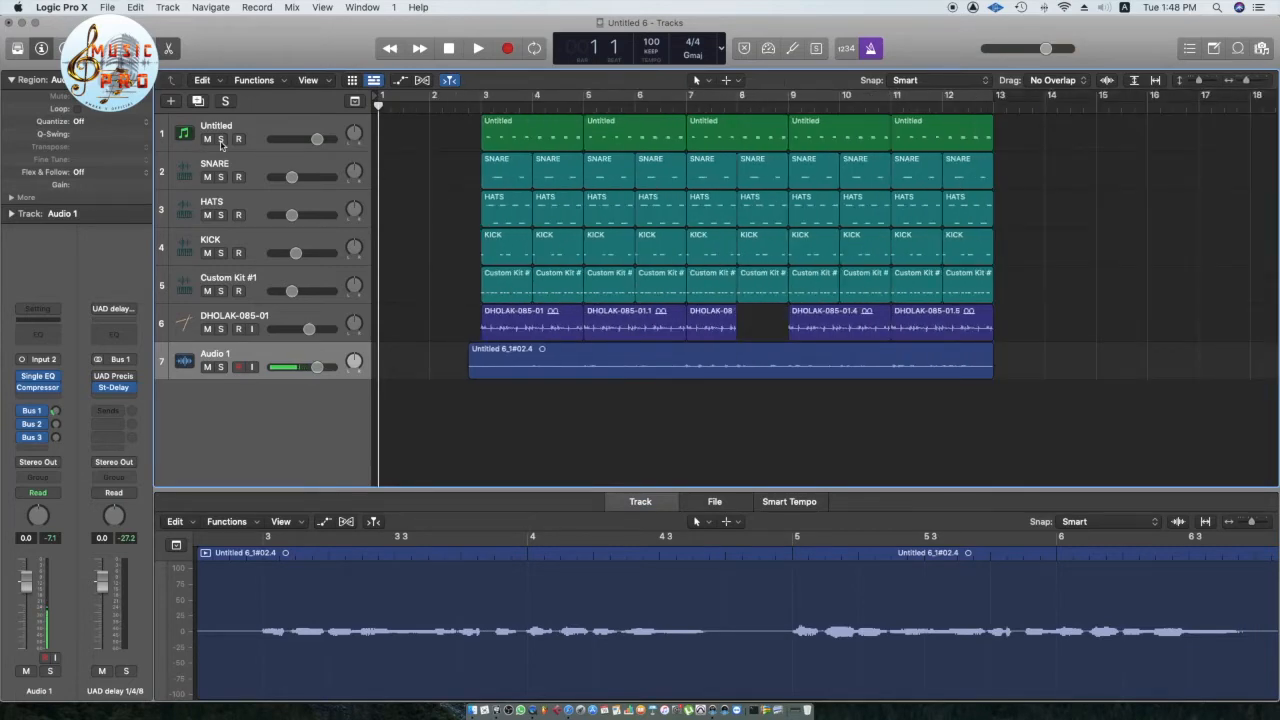
click(220, 139)
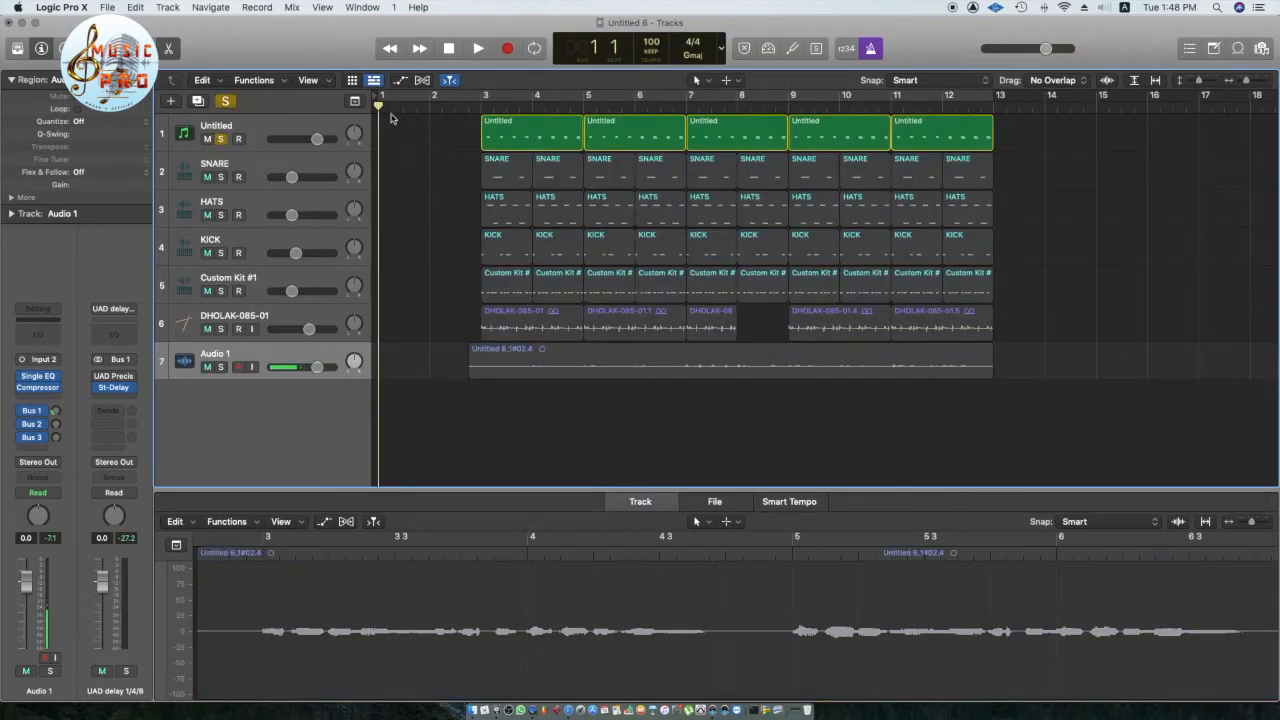
click(480, 106)
key(space)
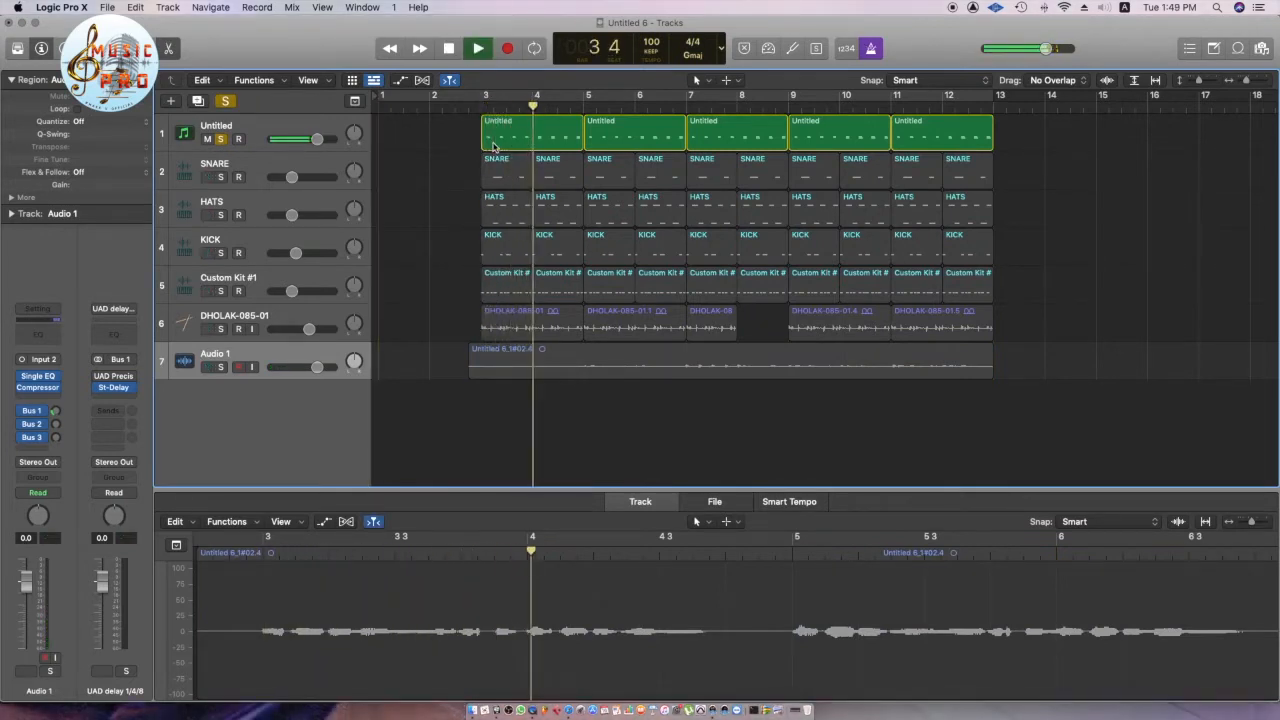
key(space)
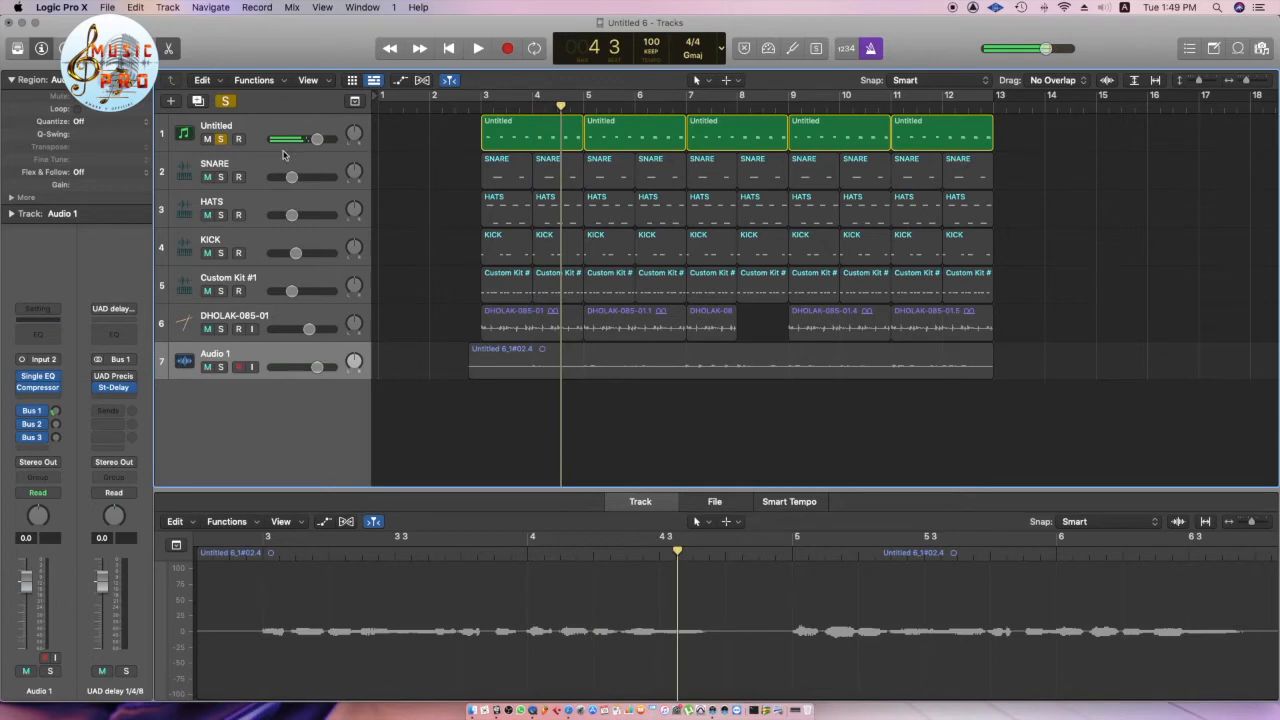
Switch the solo to the SNARE, HATS, KICK and Custom Kit #1 tracks and play them from bar 3
click(220, 139)
drag(220, 177, 221, 291)
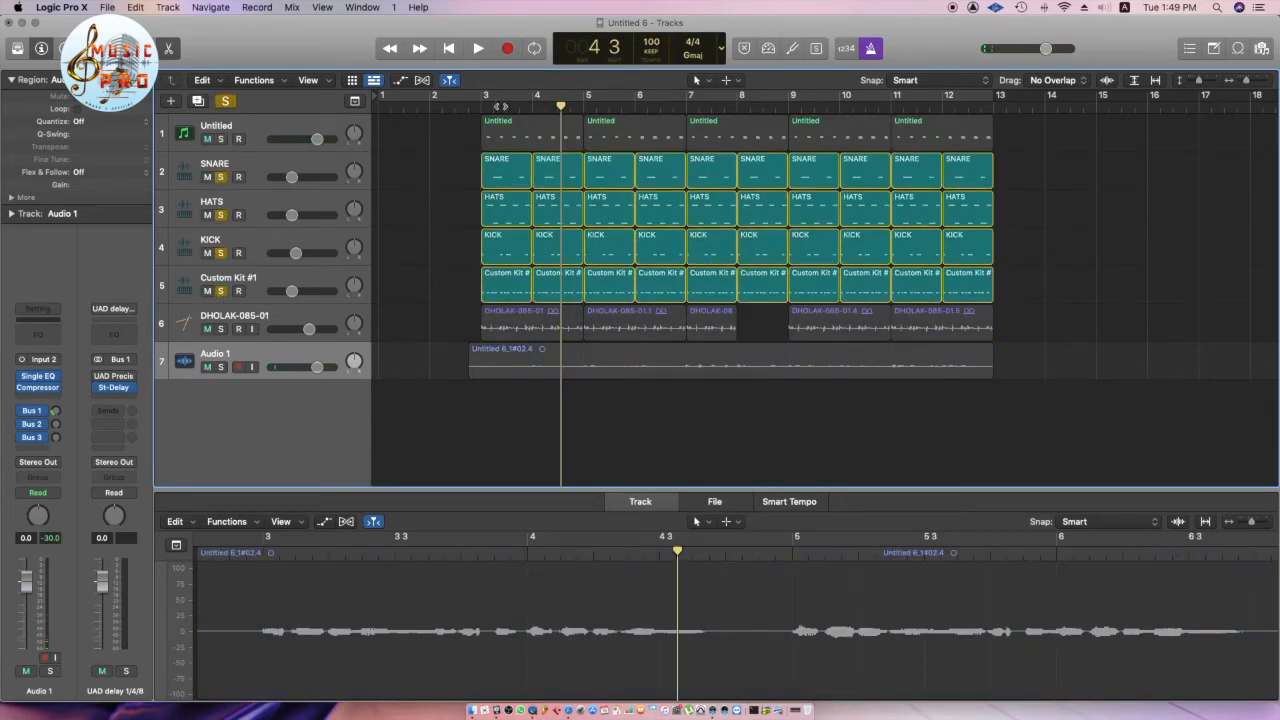
click(486, 97)
key(space)
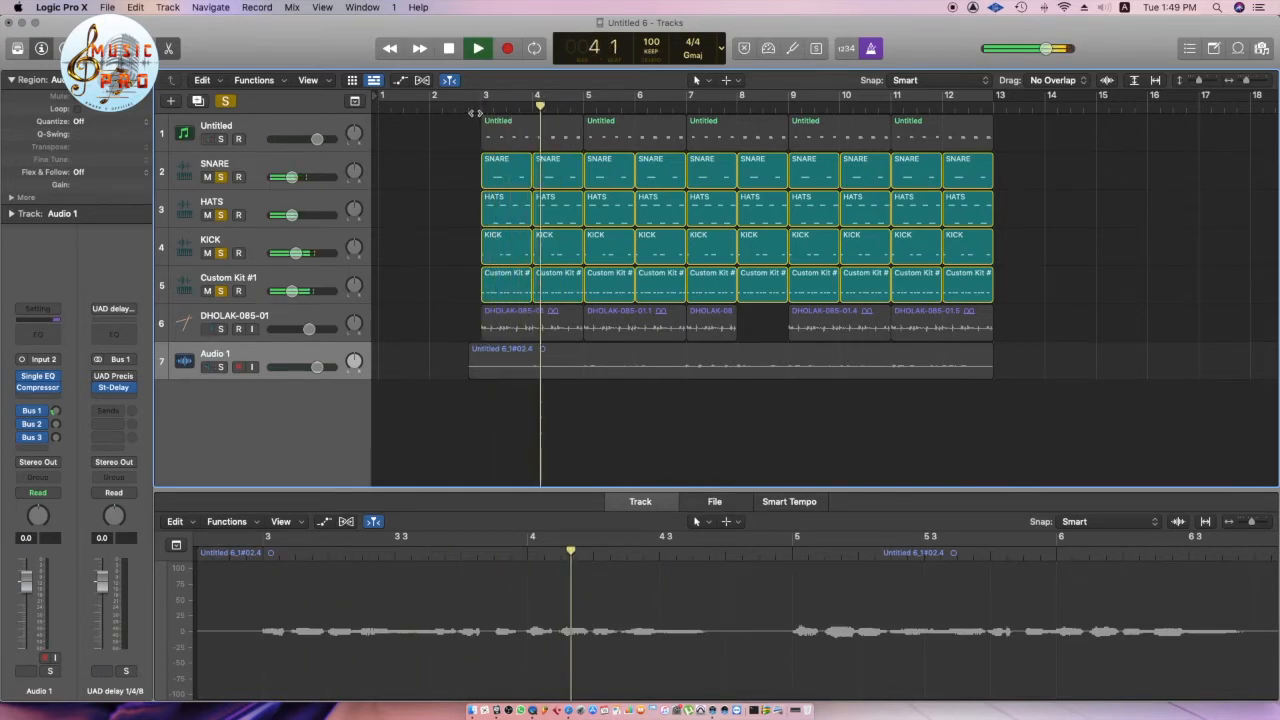
key(space)
Switch the solo from the drum tracks to DHOLAK-085-01 and play it from bar 3
drag(221, 177, 226, 290)
click(221, 329)
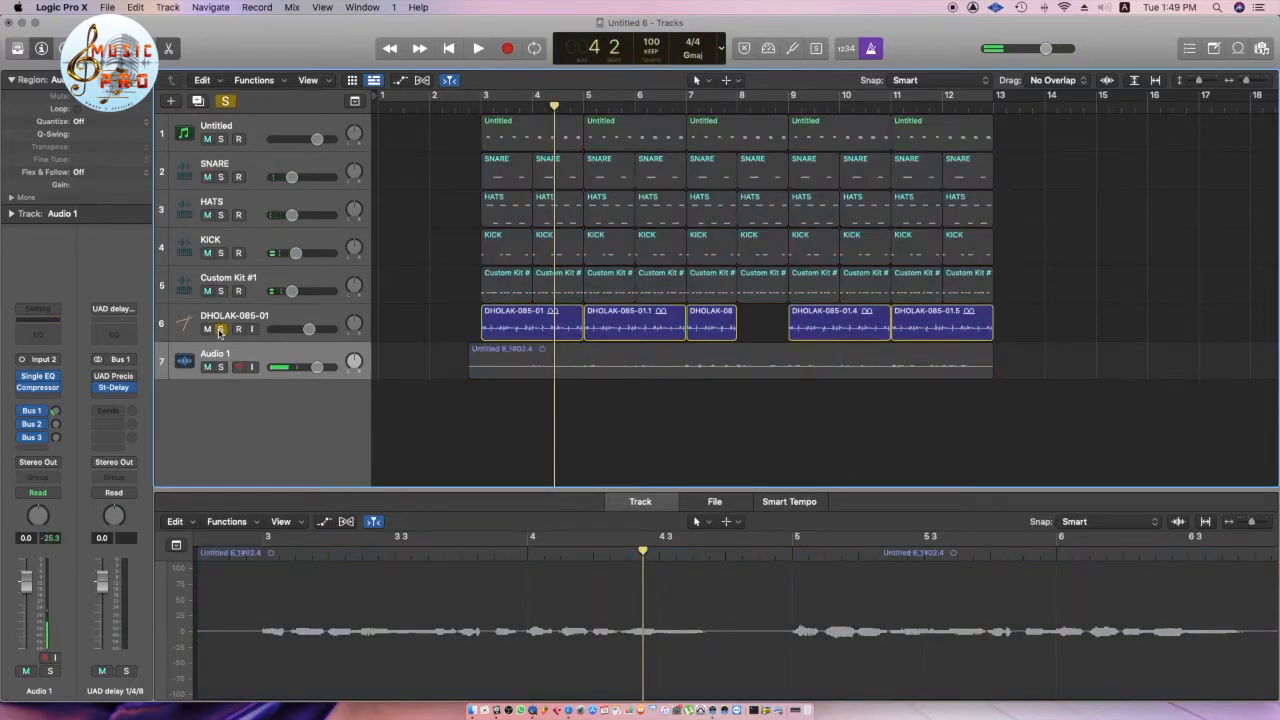
key(space)
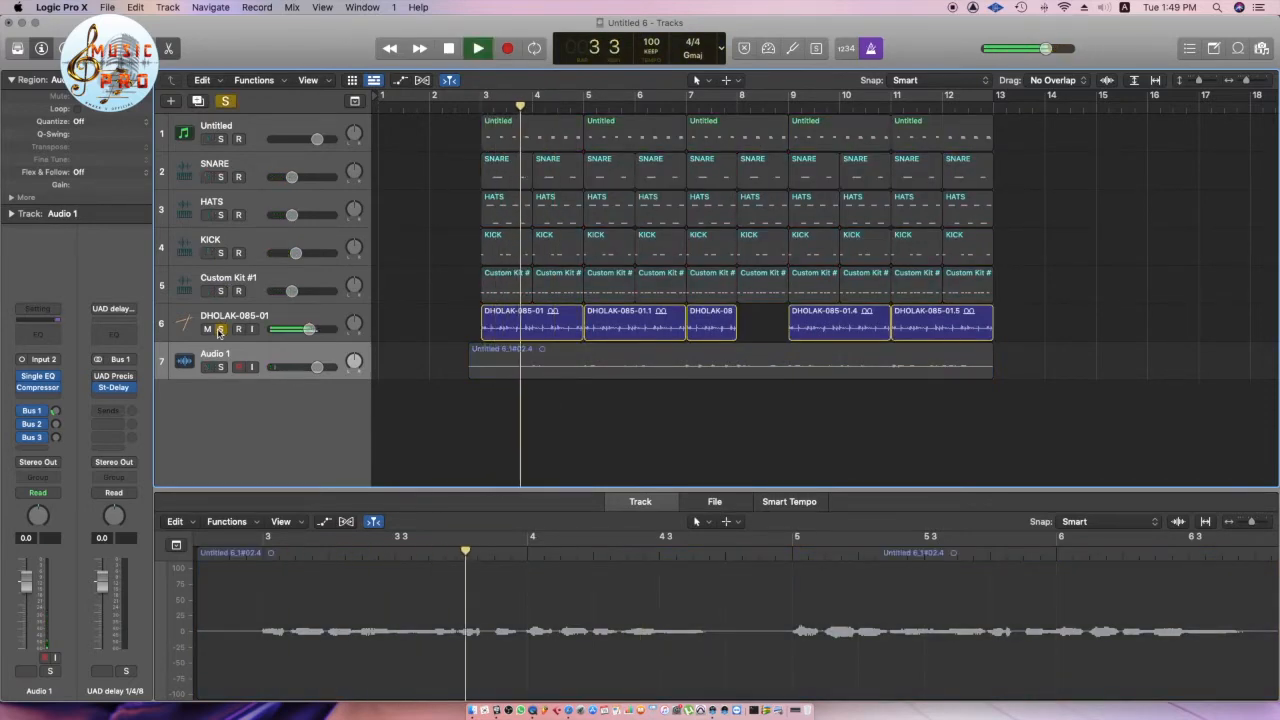
key(space)
Switch the solo to the Audio 1 track and play it from the start of its region
click(221, 329)
click(221, 367)
scroll(465, 357, up, 5)
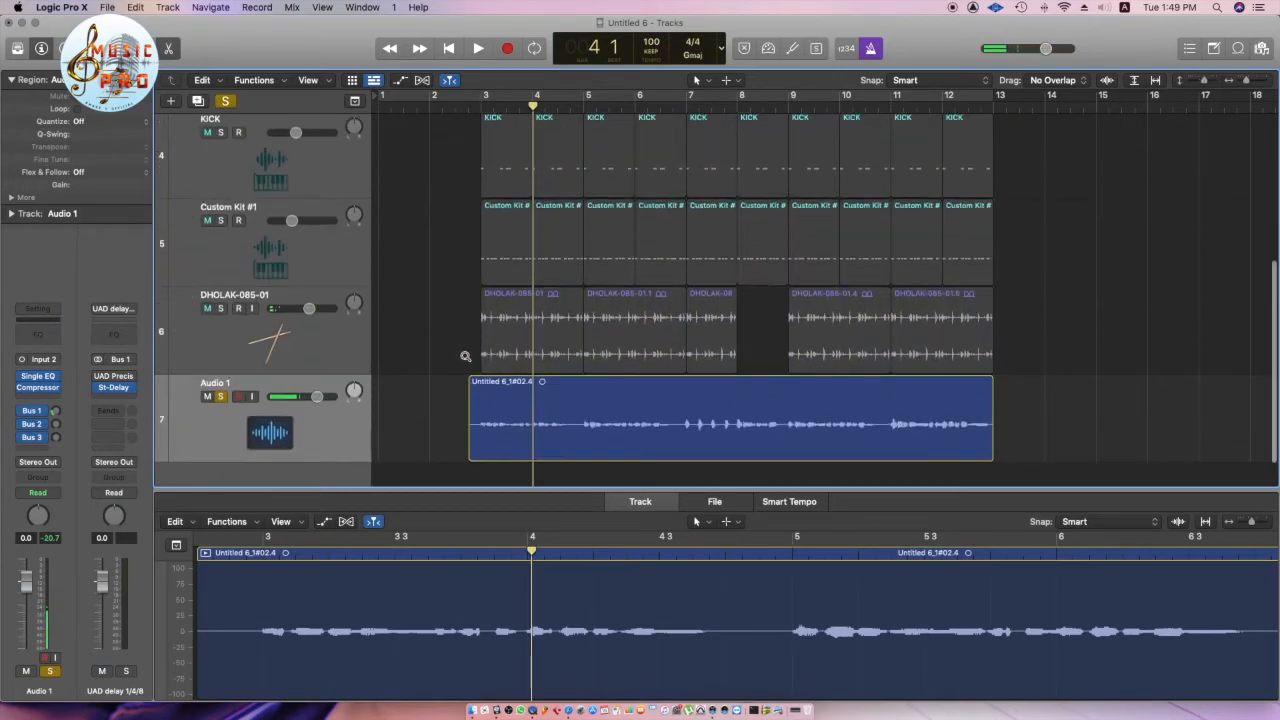
click(468, 103)
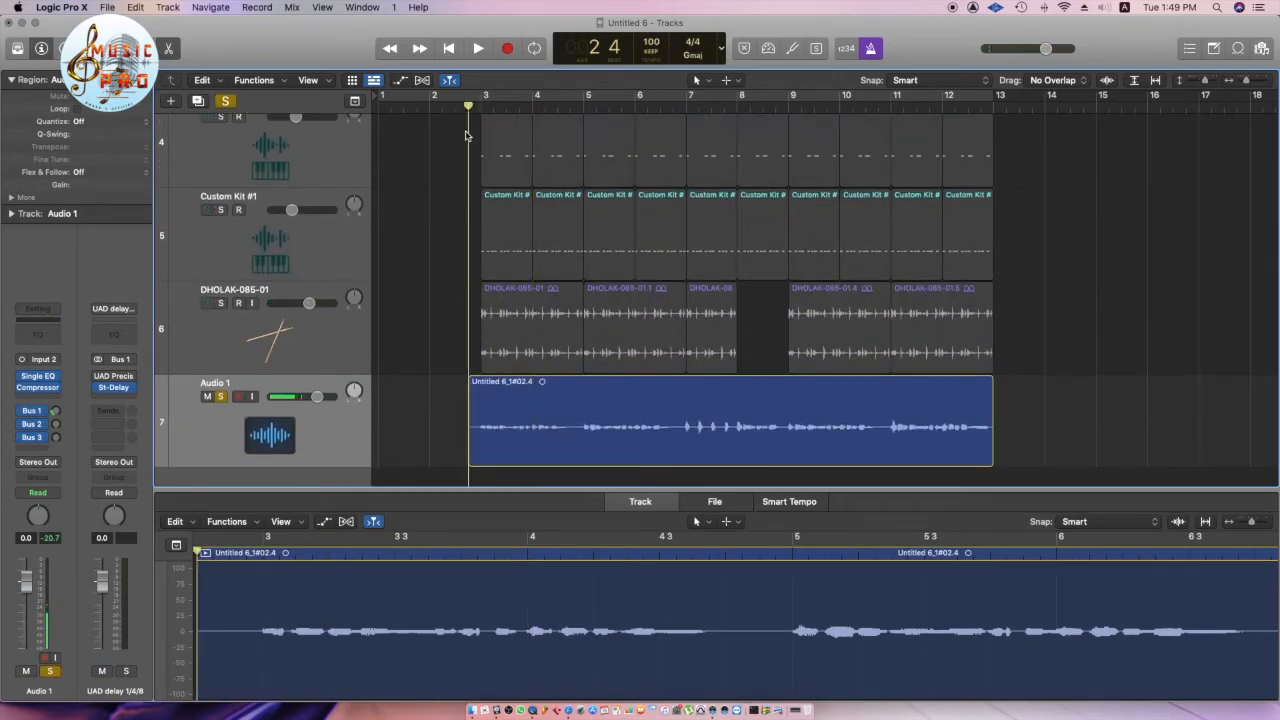
key(space)
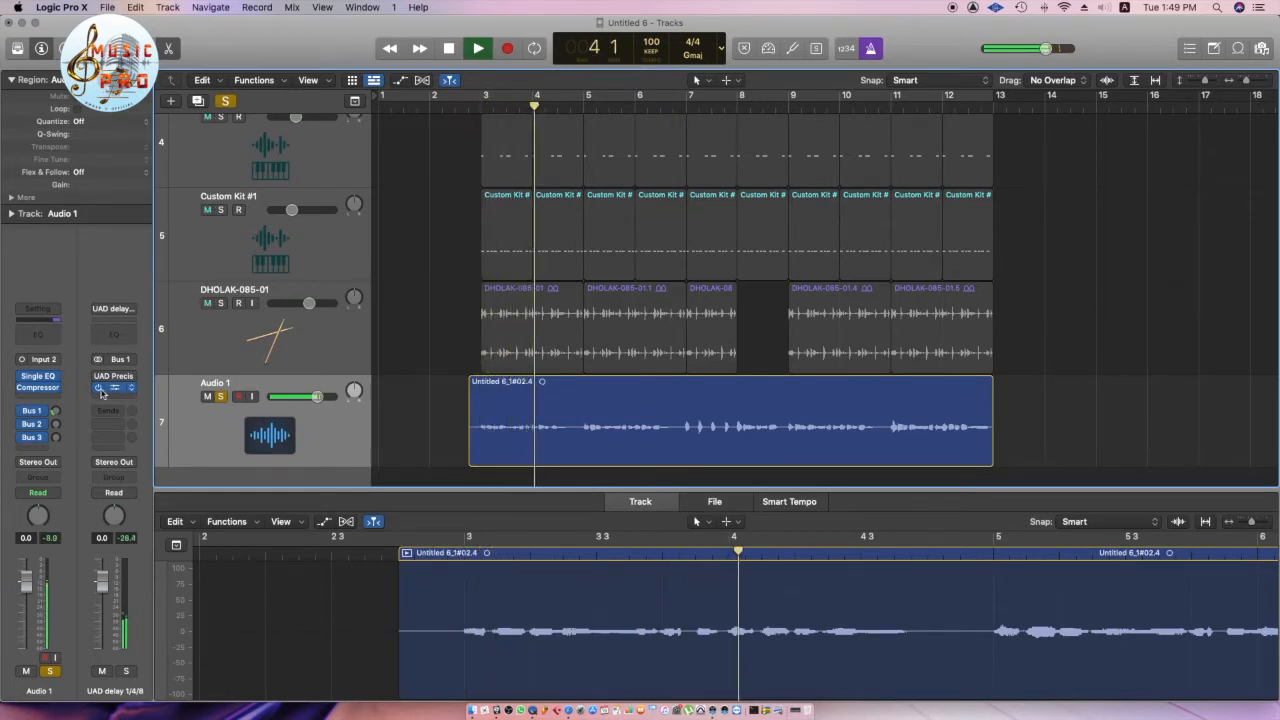
key(space)
Replay the Audio 1 region with its Bus 1 send bypassed and give the region a short fade-in
click(470, 410)
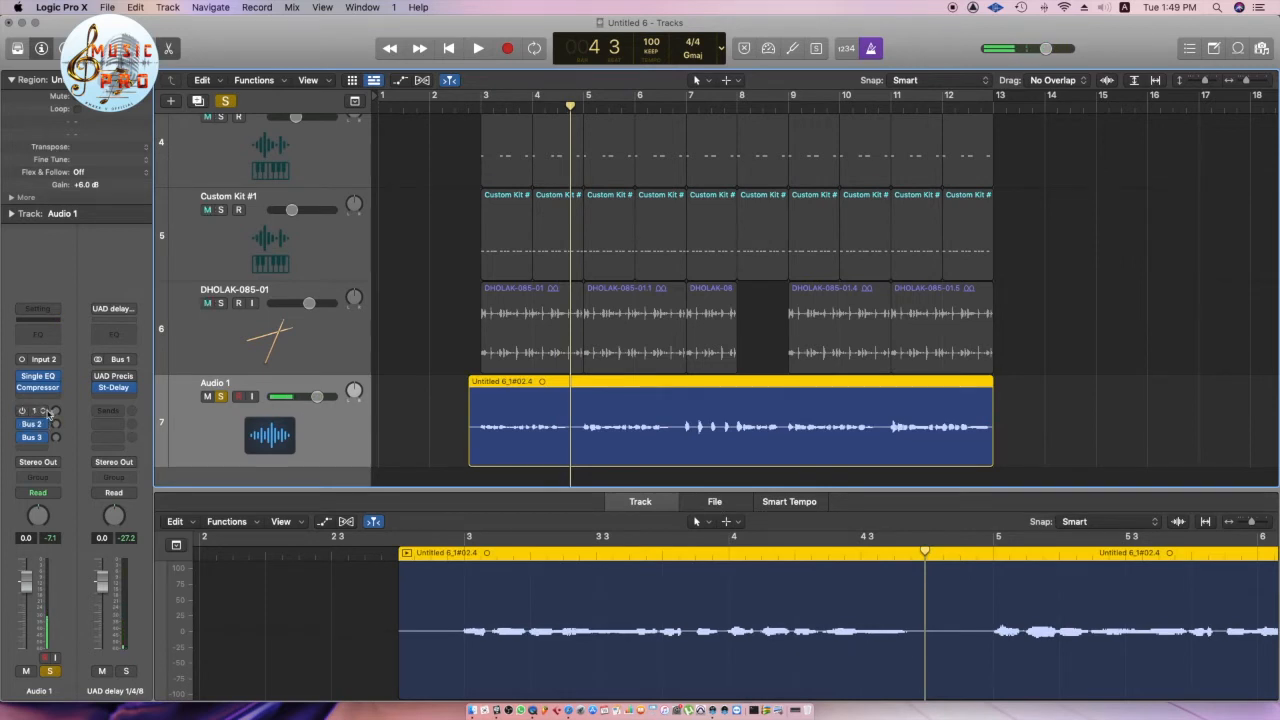
key(shift+space)
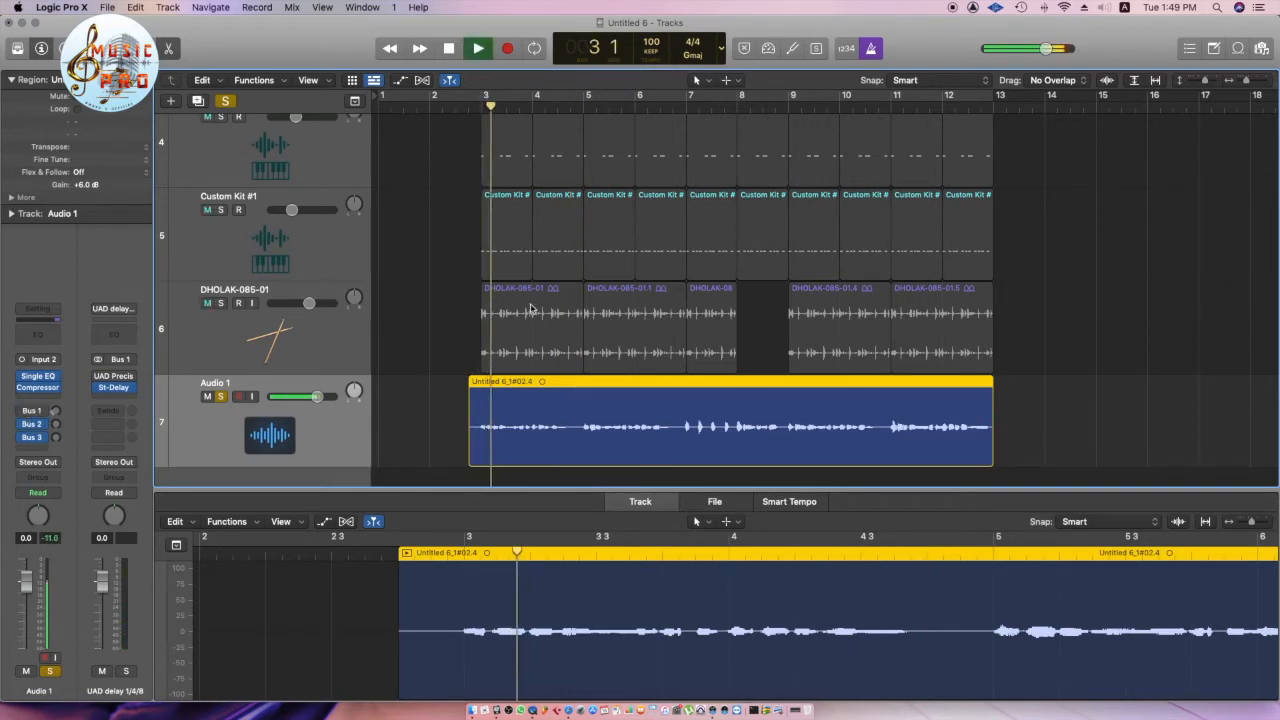
drag(471, 389, 475, 389)
click(424, 408)
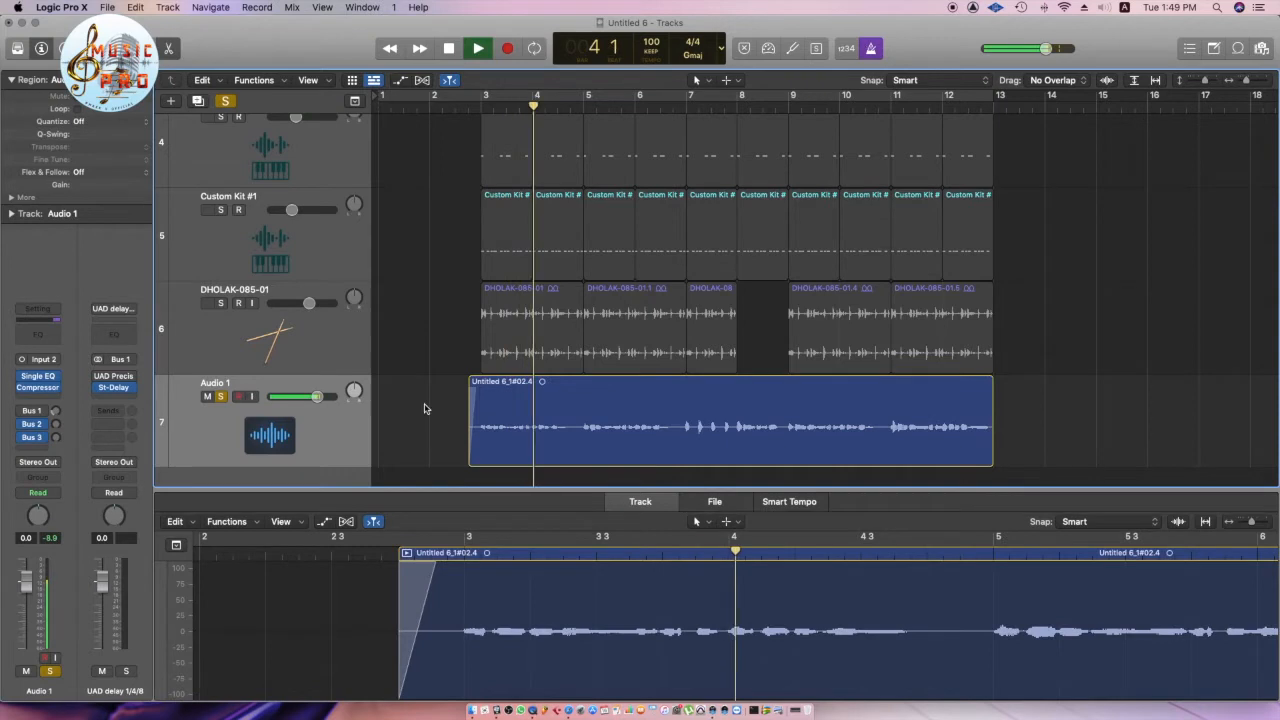
key(space)
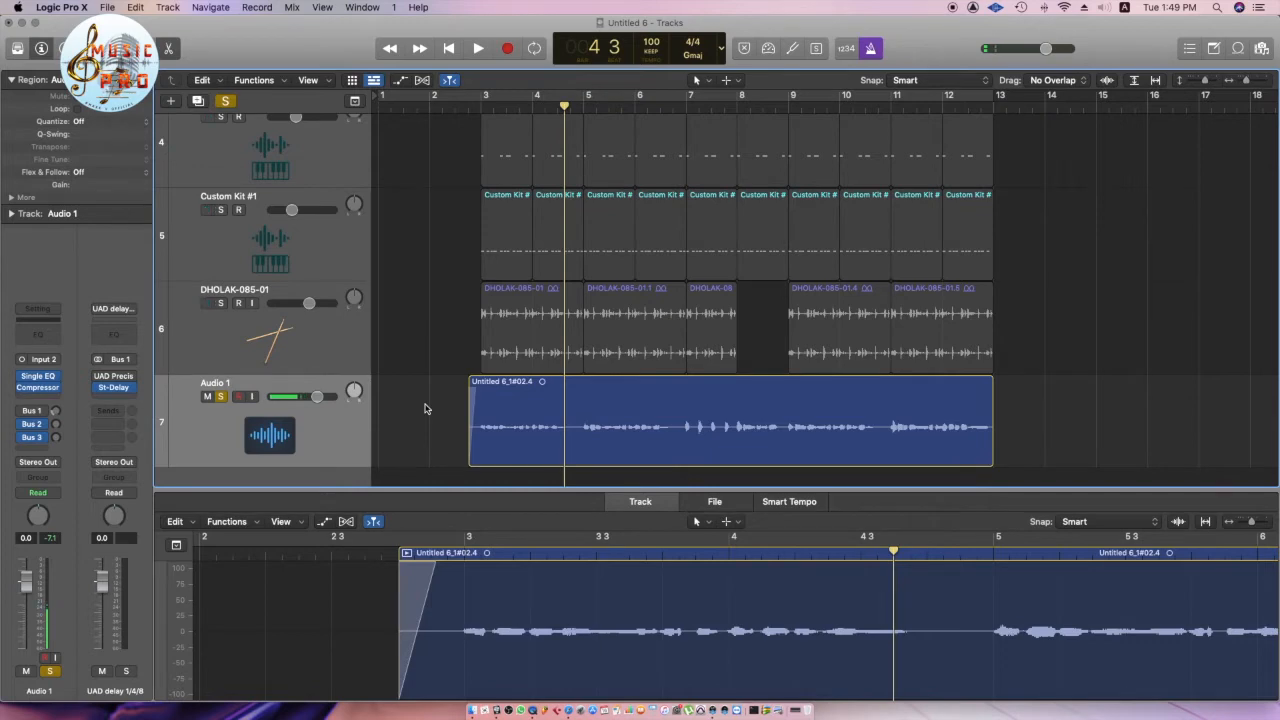
Clear all solos and open the JV-1080 instrument on the Untitled track
scroll(424, 408, up, 5)
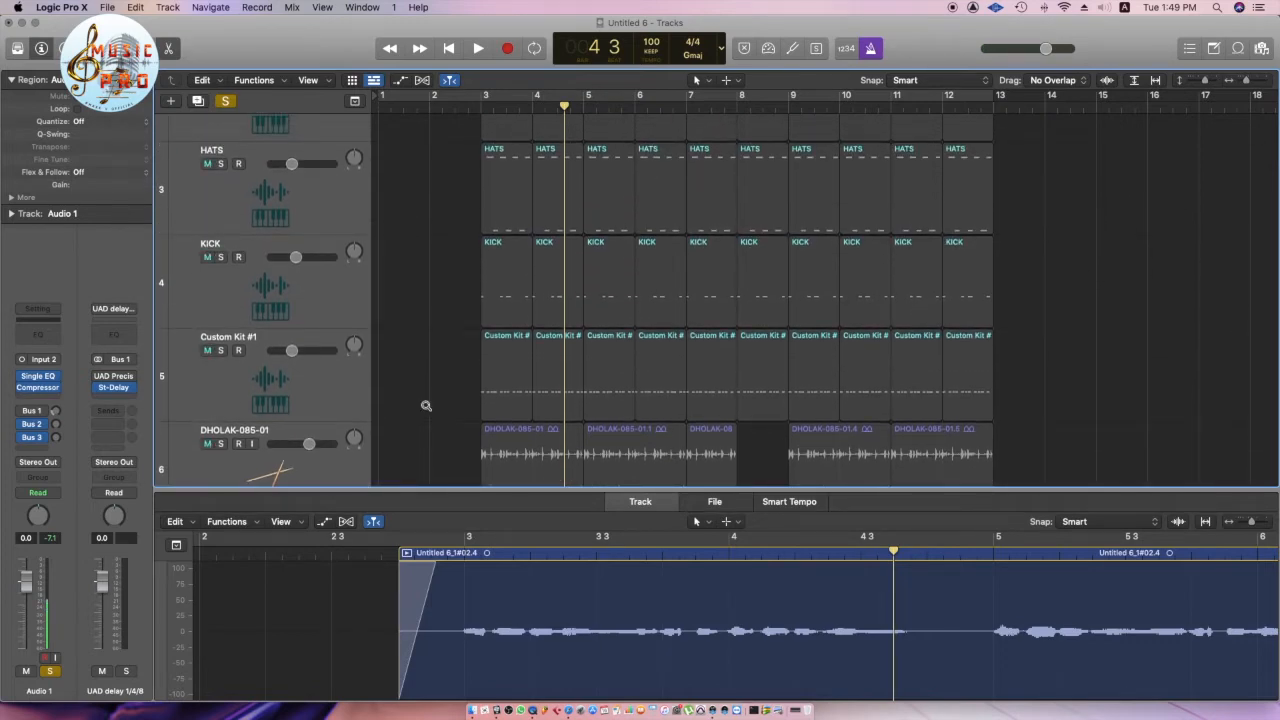
scroll(425, 408, down, 5)
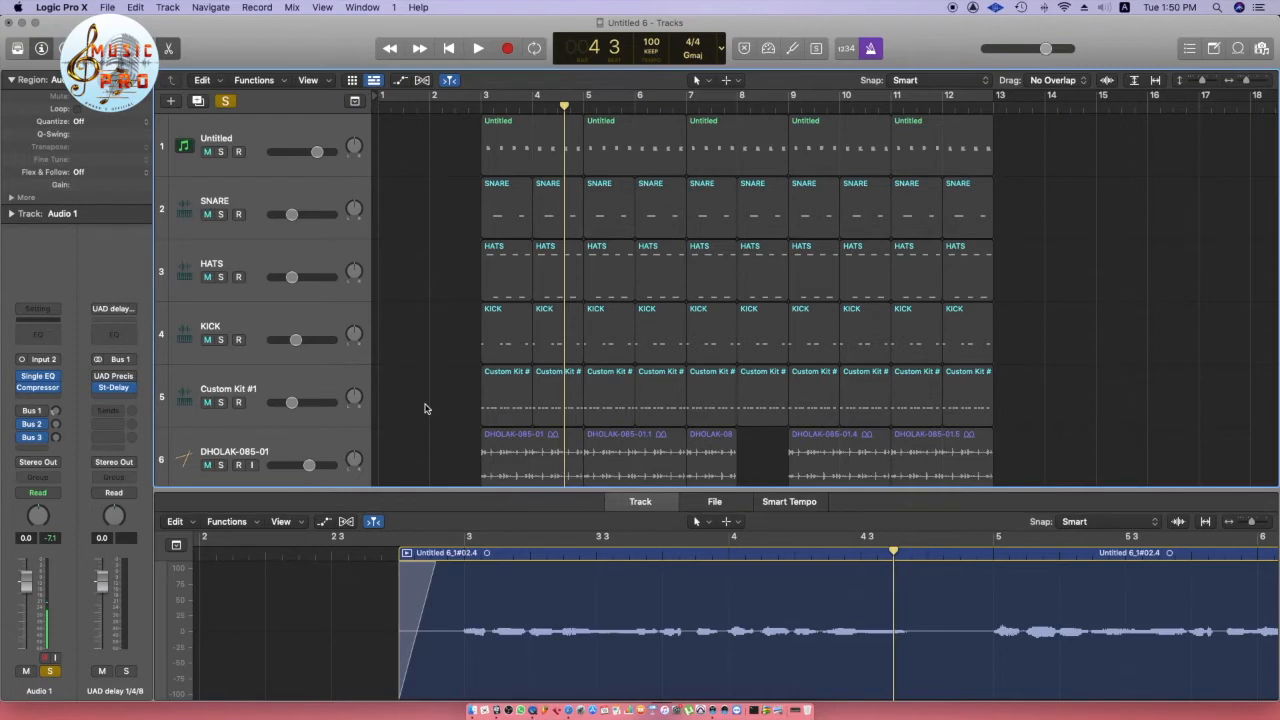
click(233, 121)
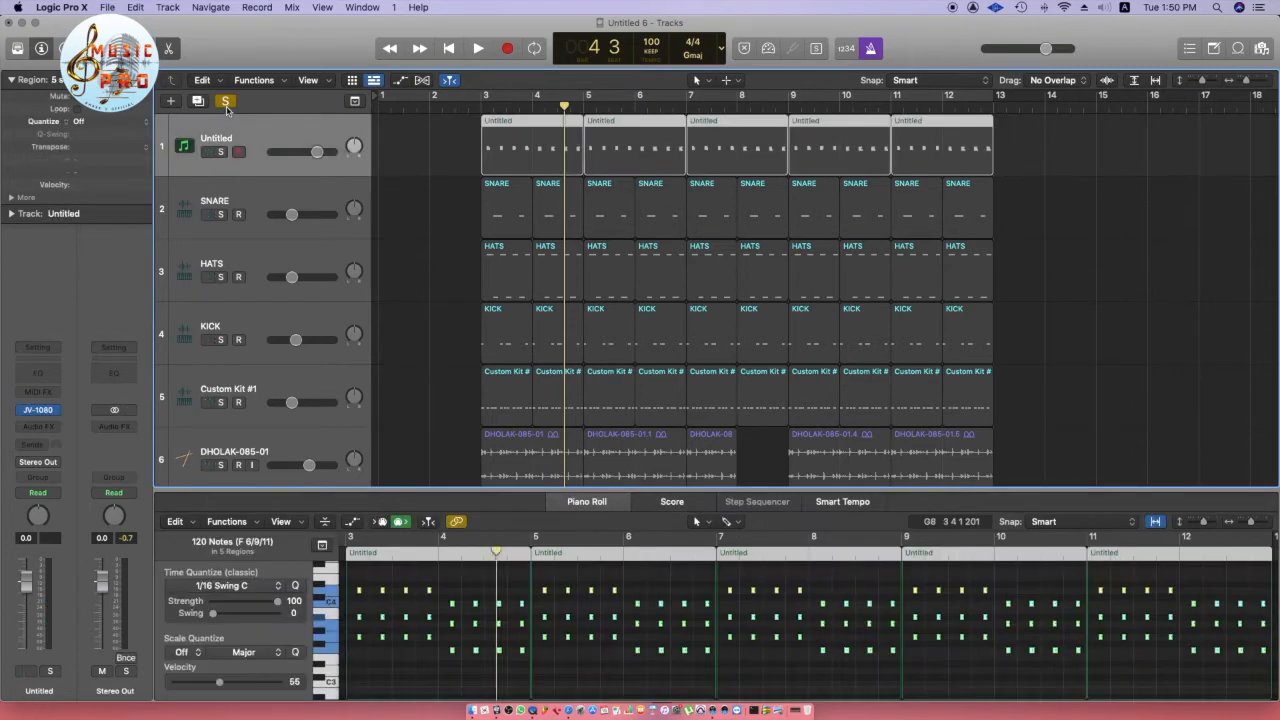
click(225, 101)
click(40, 410)
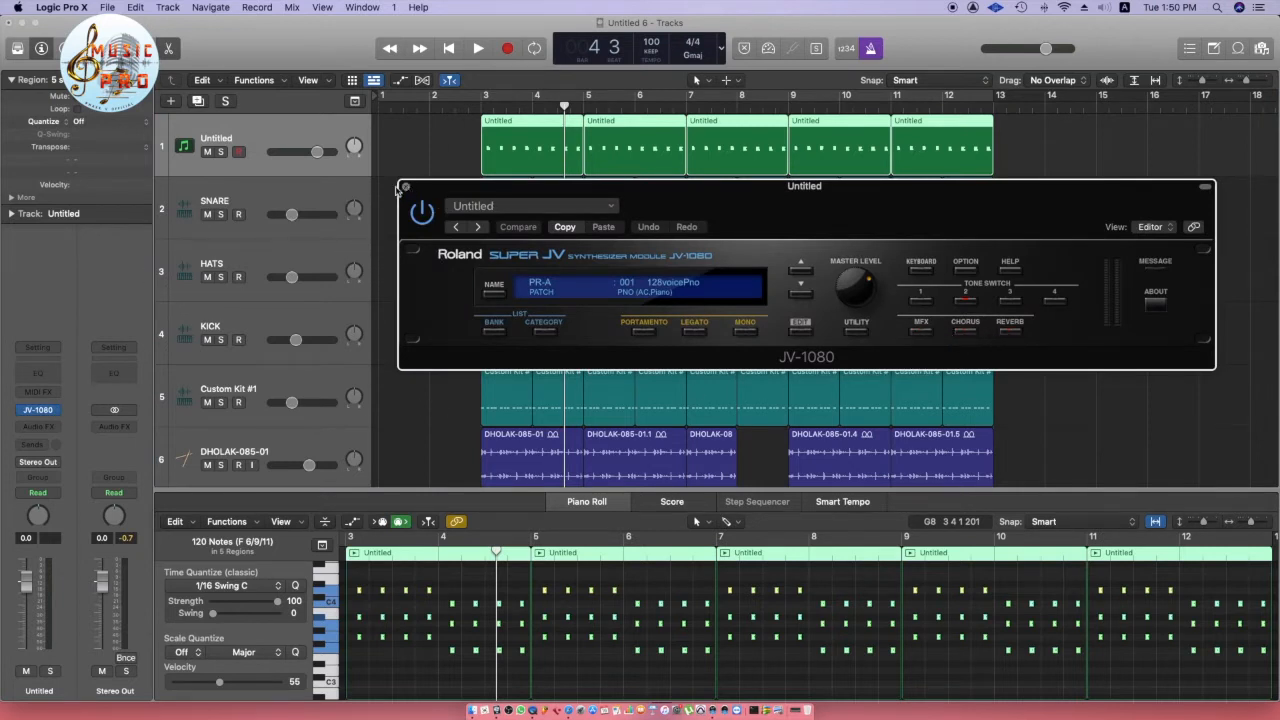
Solo the Untitled track and play it with a cycle range from bar 3 to bar 5
click(220, 151)
drag(486, 101, 584, 101)
key(space)
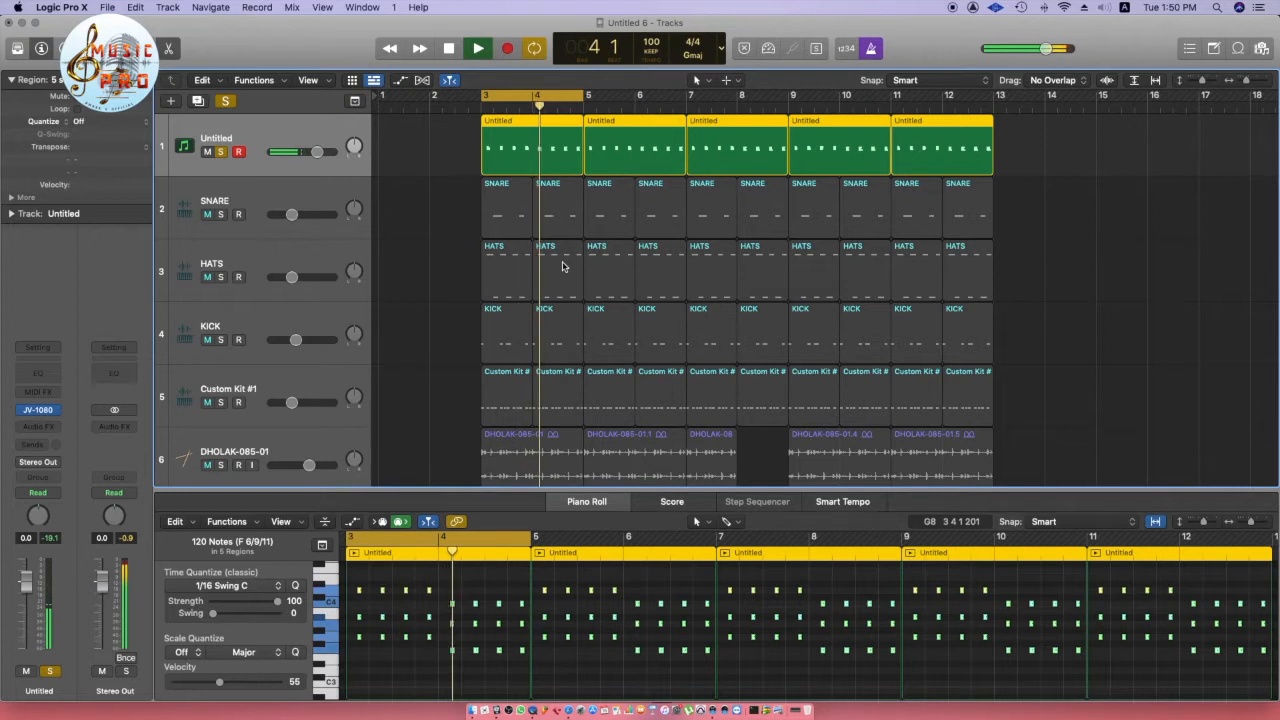
click(433, 170)
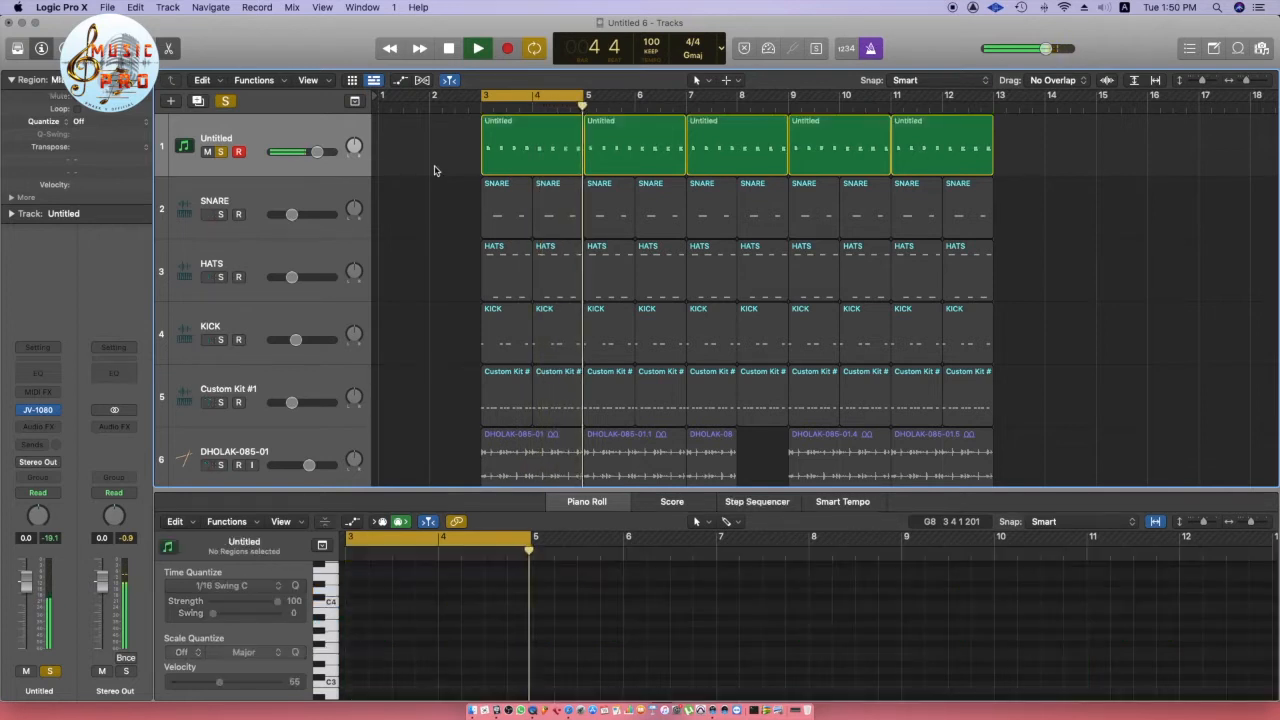
key(space)
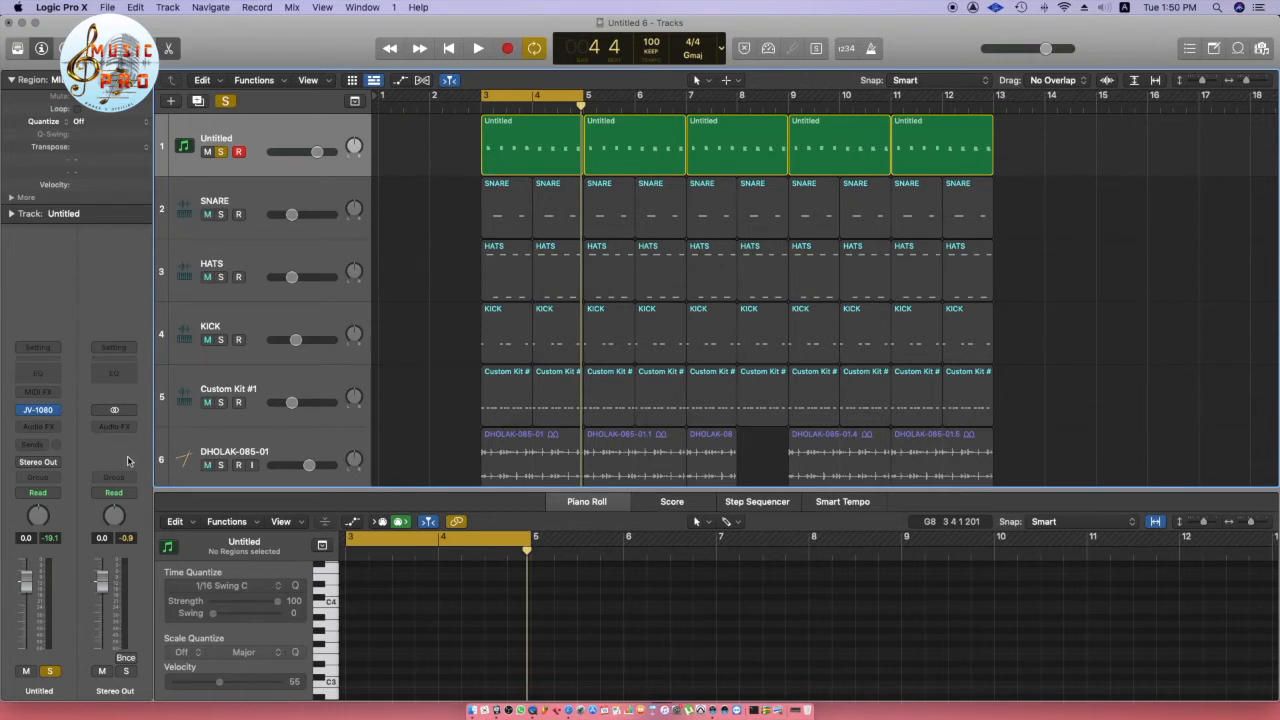
click(40, 427)
click(71, 343)
click(39, 428)
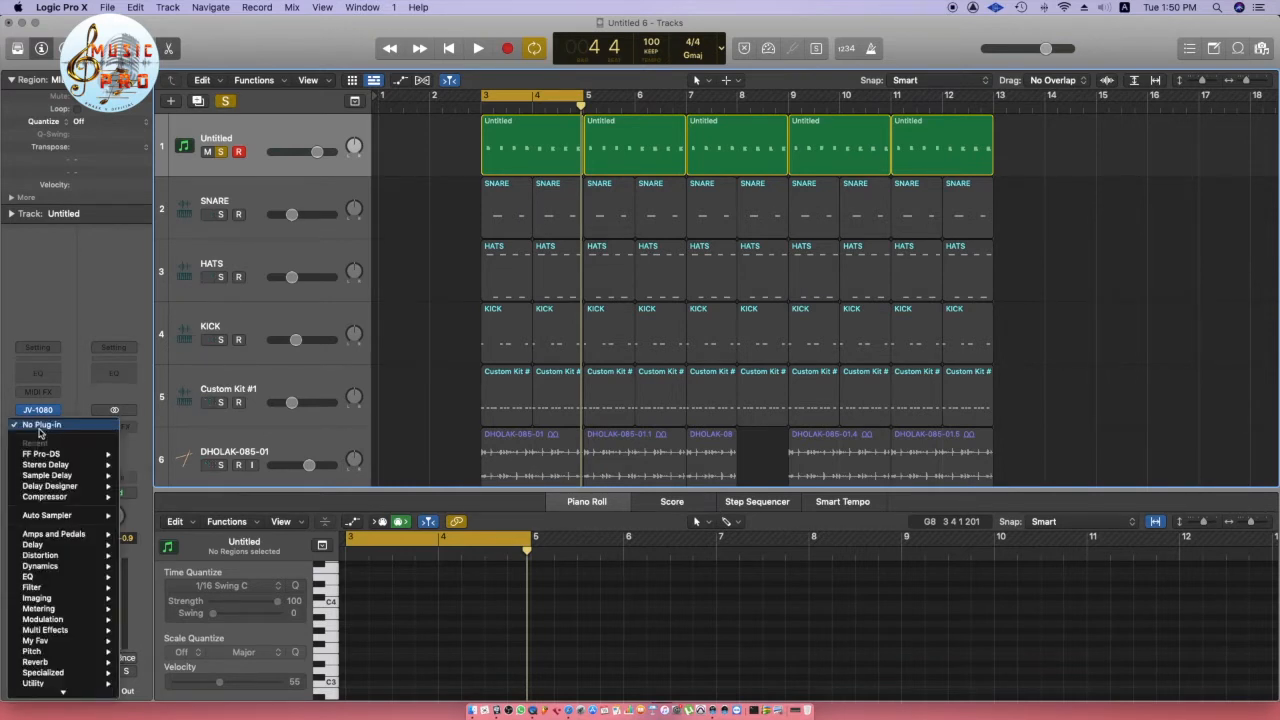
click(71, 334)
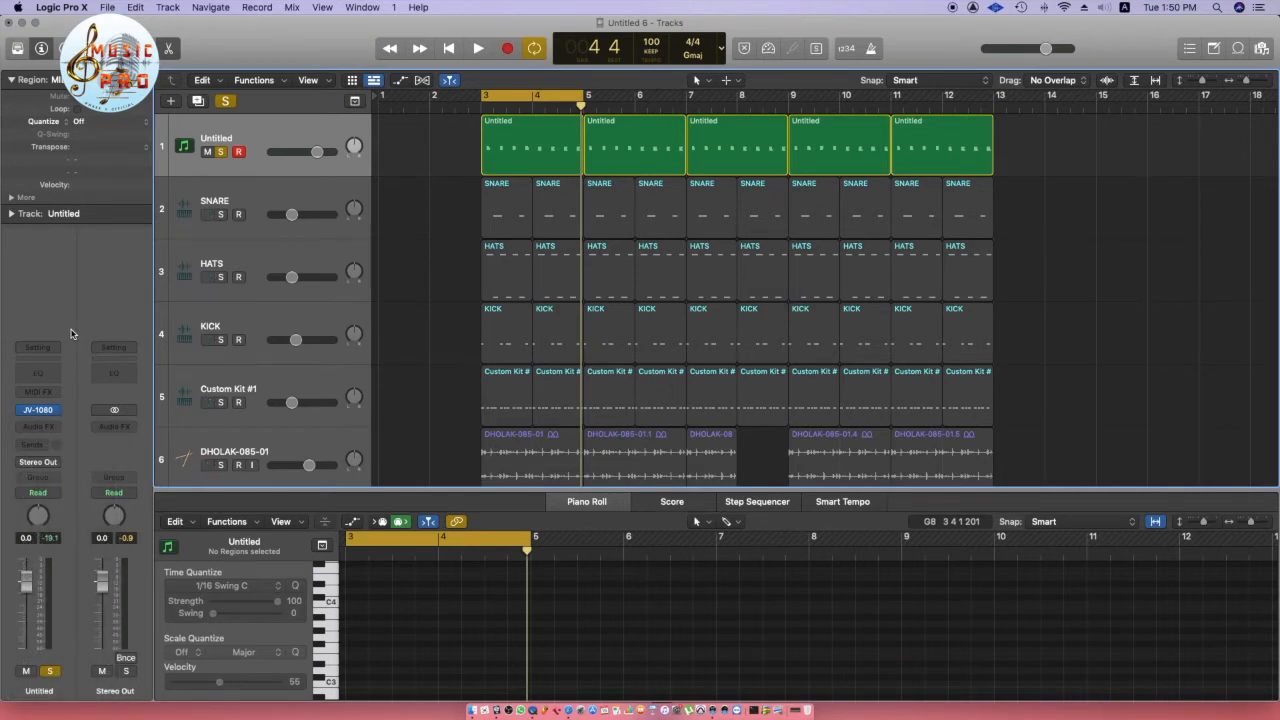
Insert a stereo Stereo Delay effect on the Untitled track and move its window clear for editing
click(50, 430)
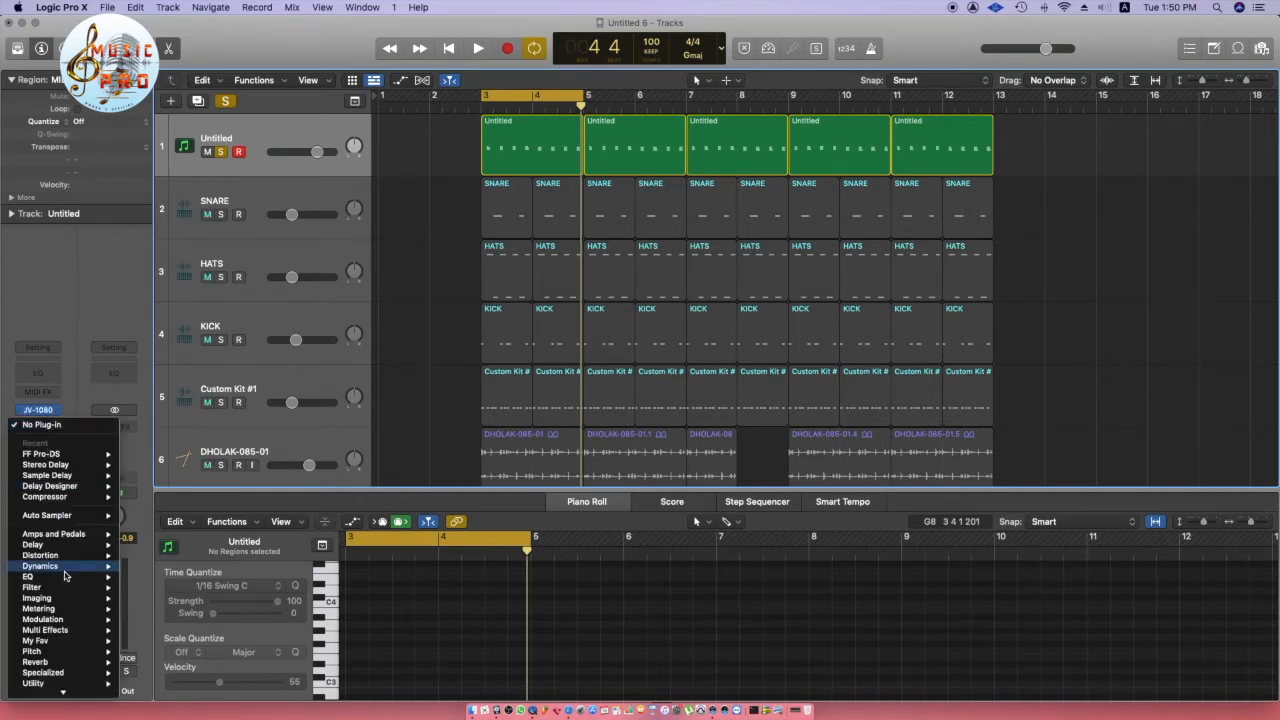
mouse_move(53, 547)
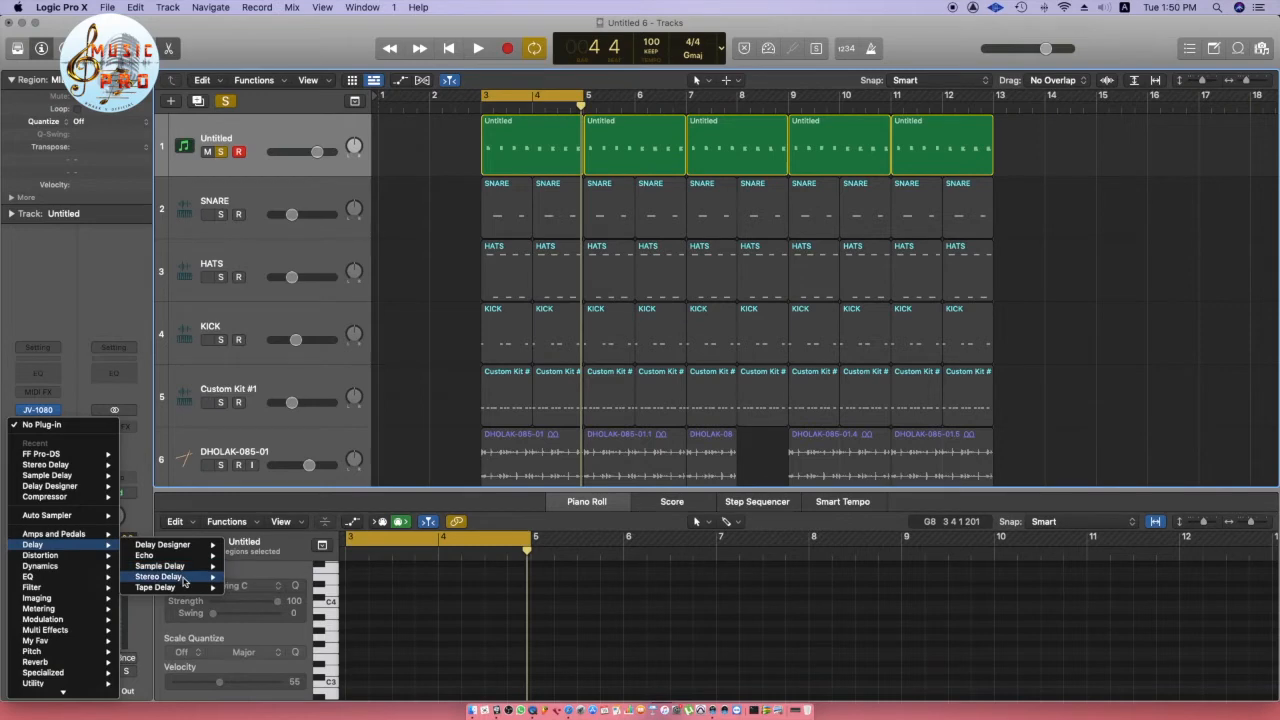
mouse_move(195, 580)
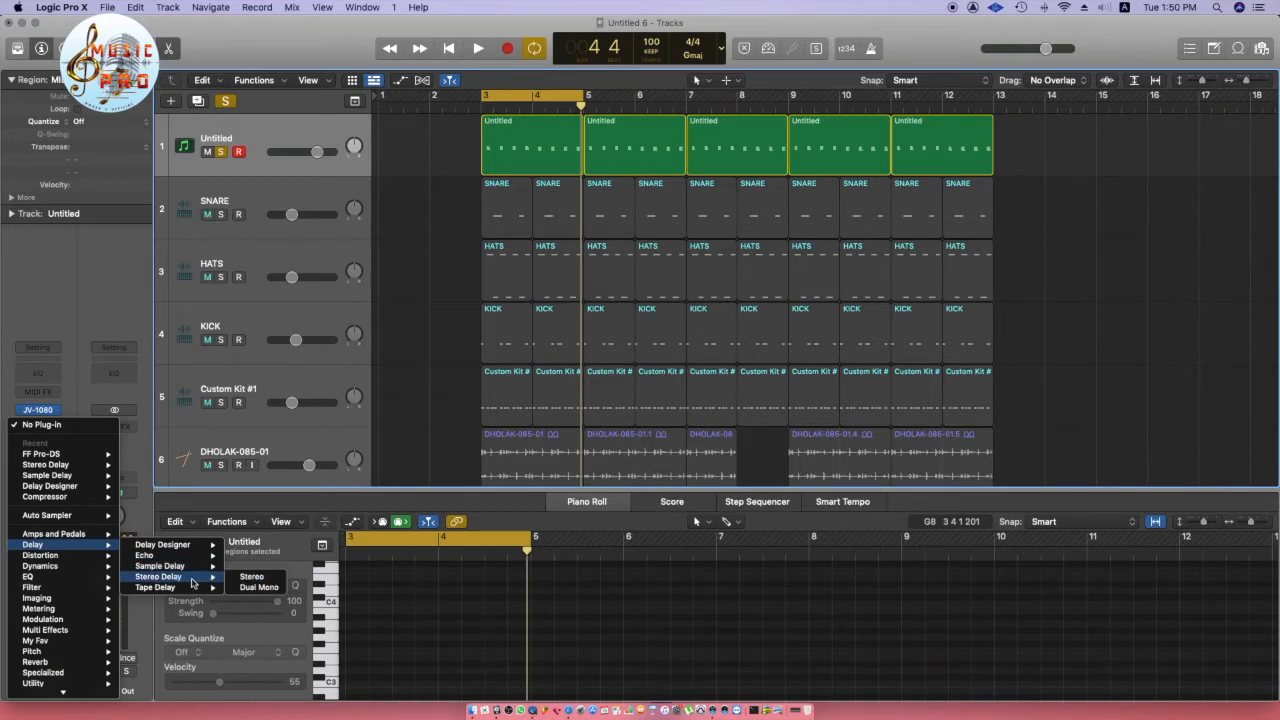
click(258, 578)
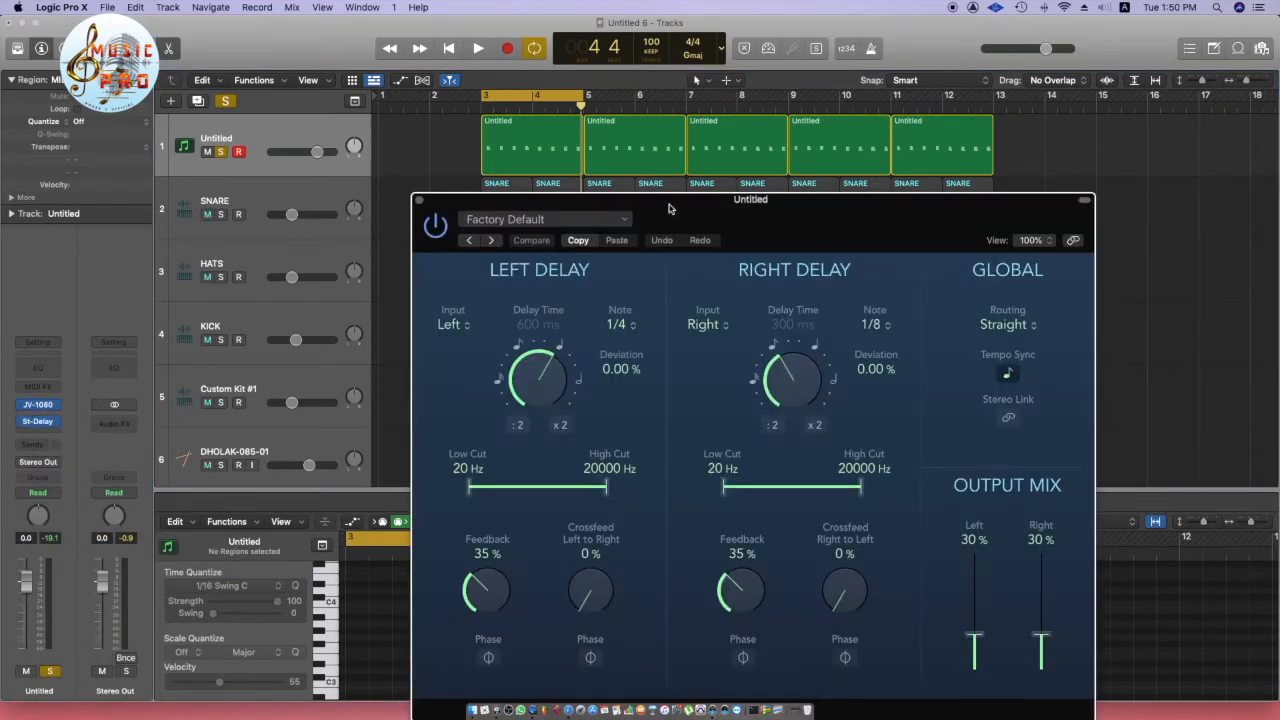
drag(755, 208, 629, 149)
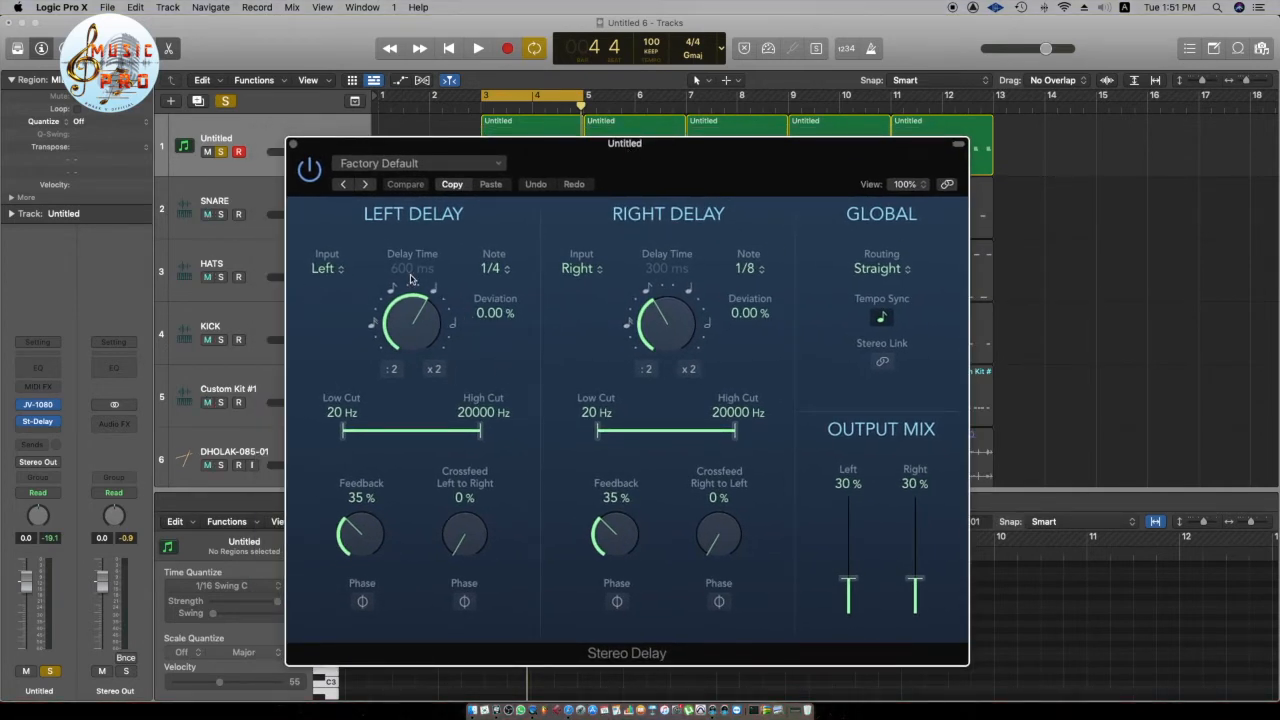
Move the Stereo Delay window clear of the track headers and play the cycle with the effect active and bypassed to compare
drag(423, 143, 692, 162)
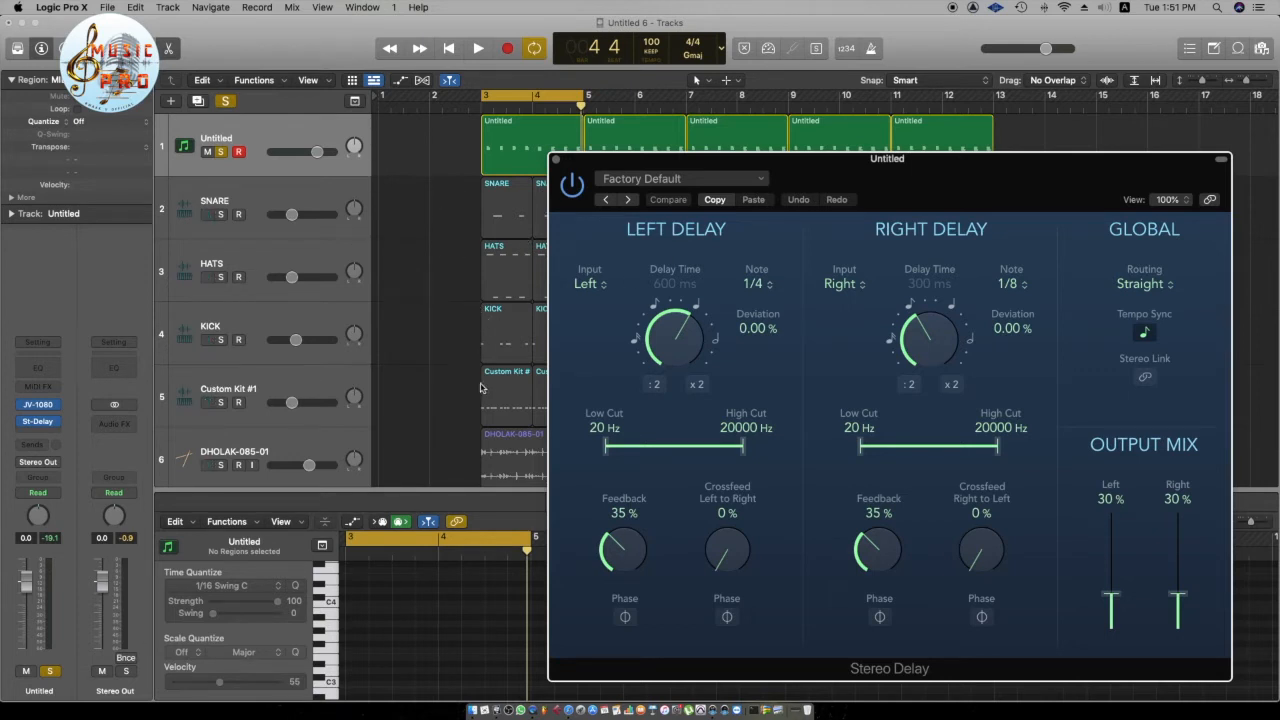
key(space)
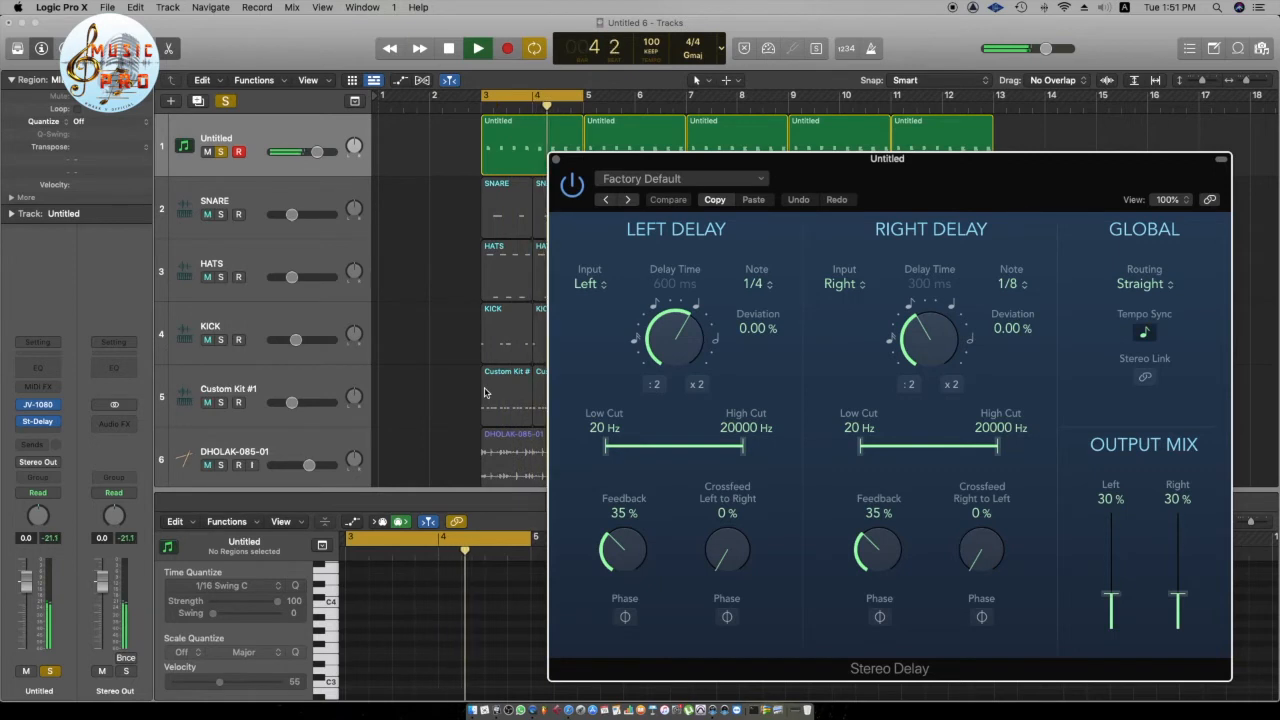
key(space)
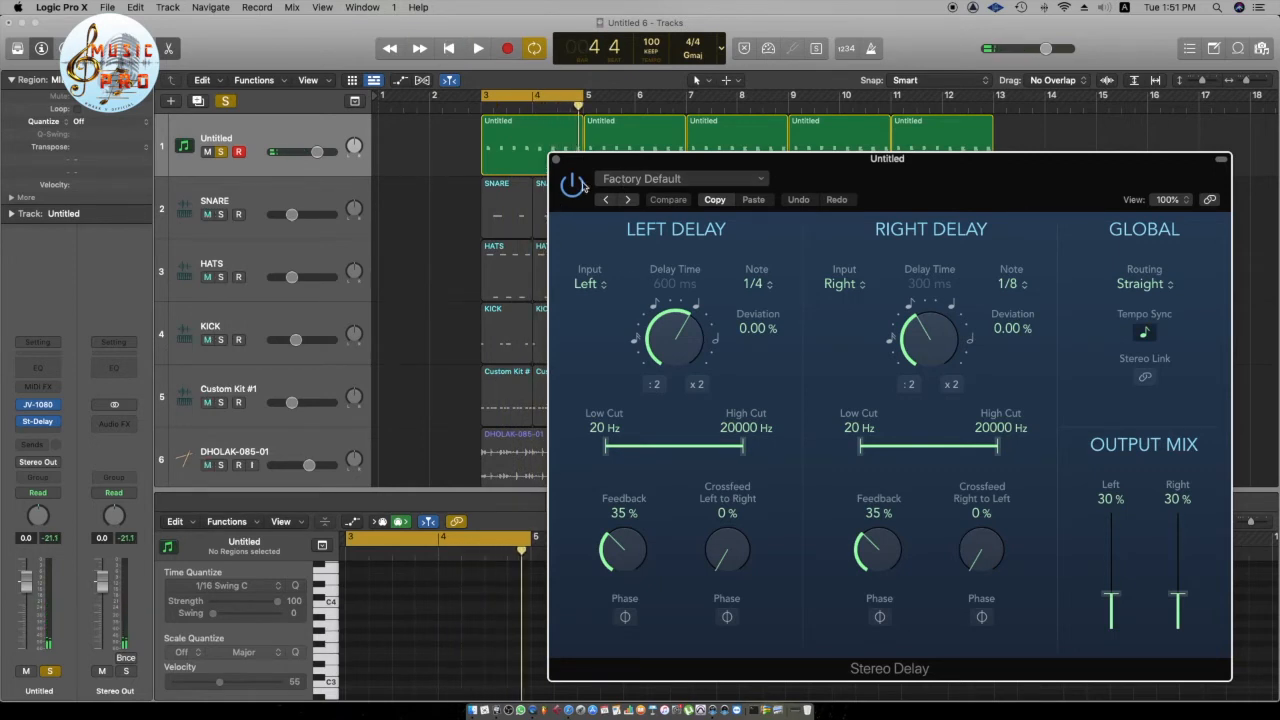
key(space)
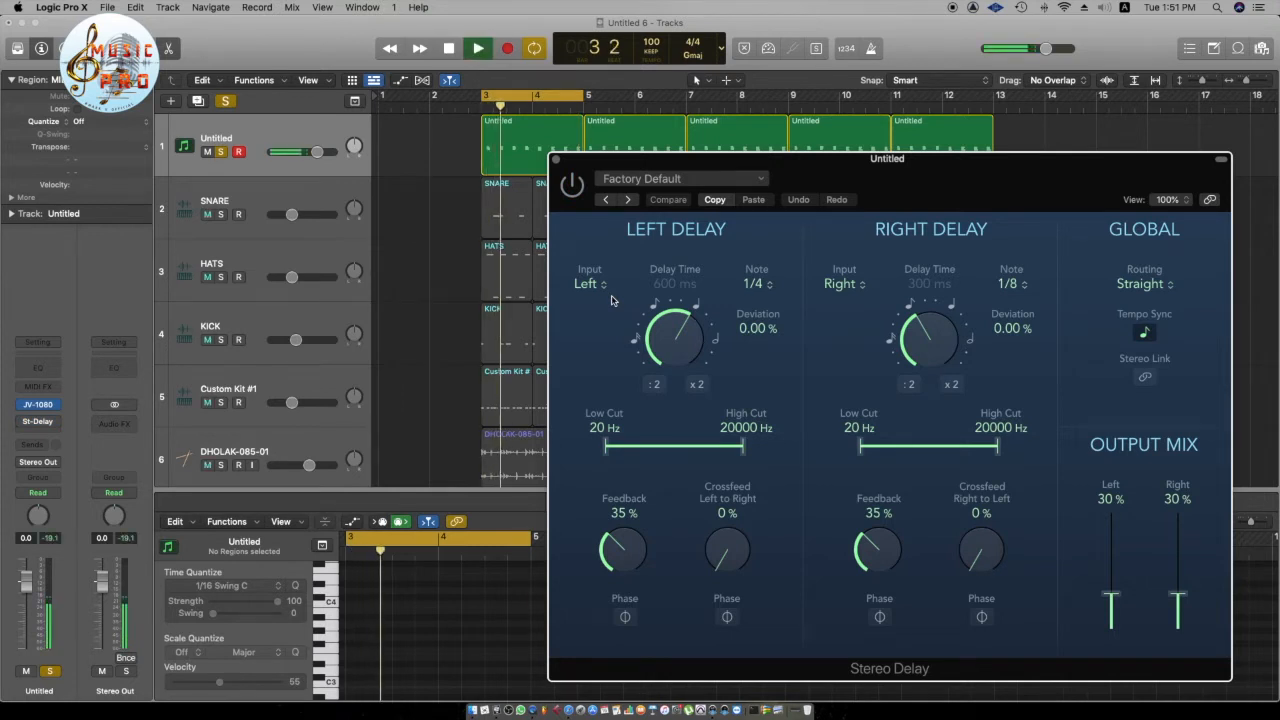
key(space)
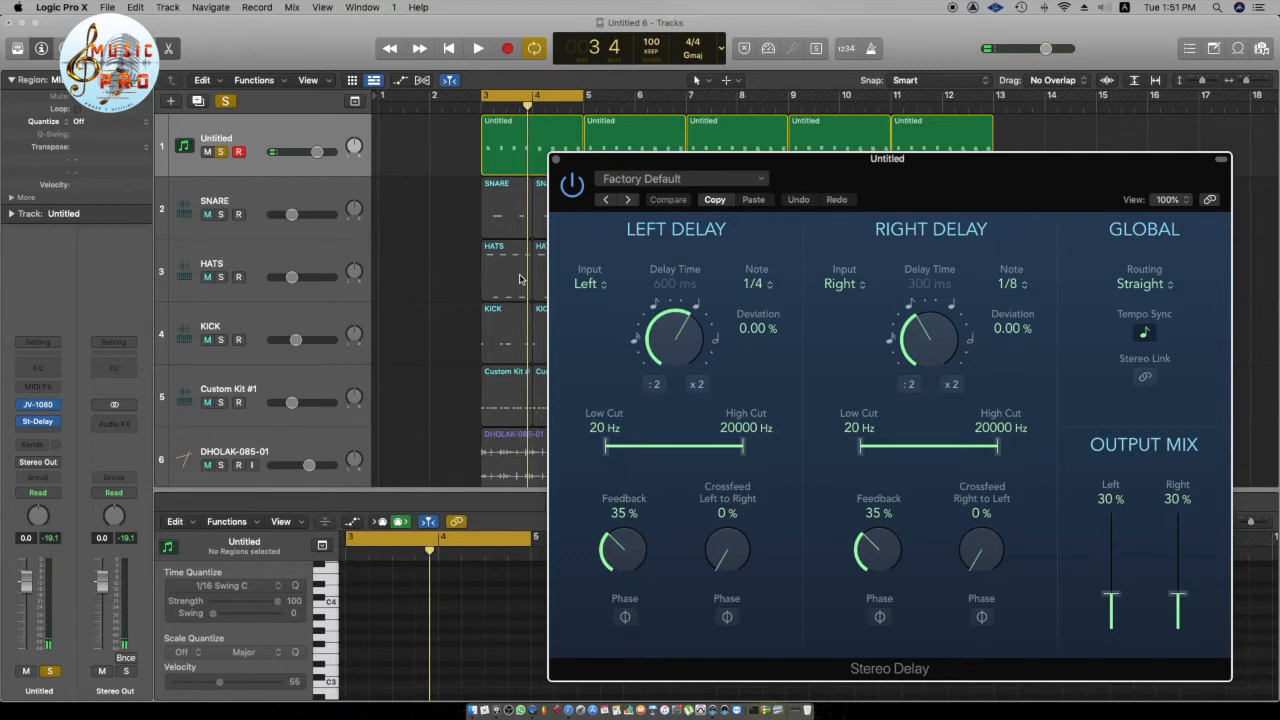
key(space)
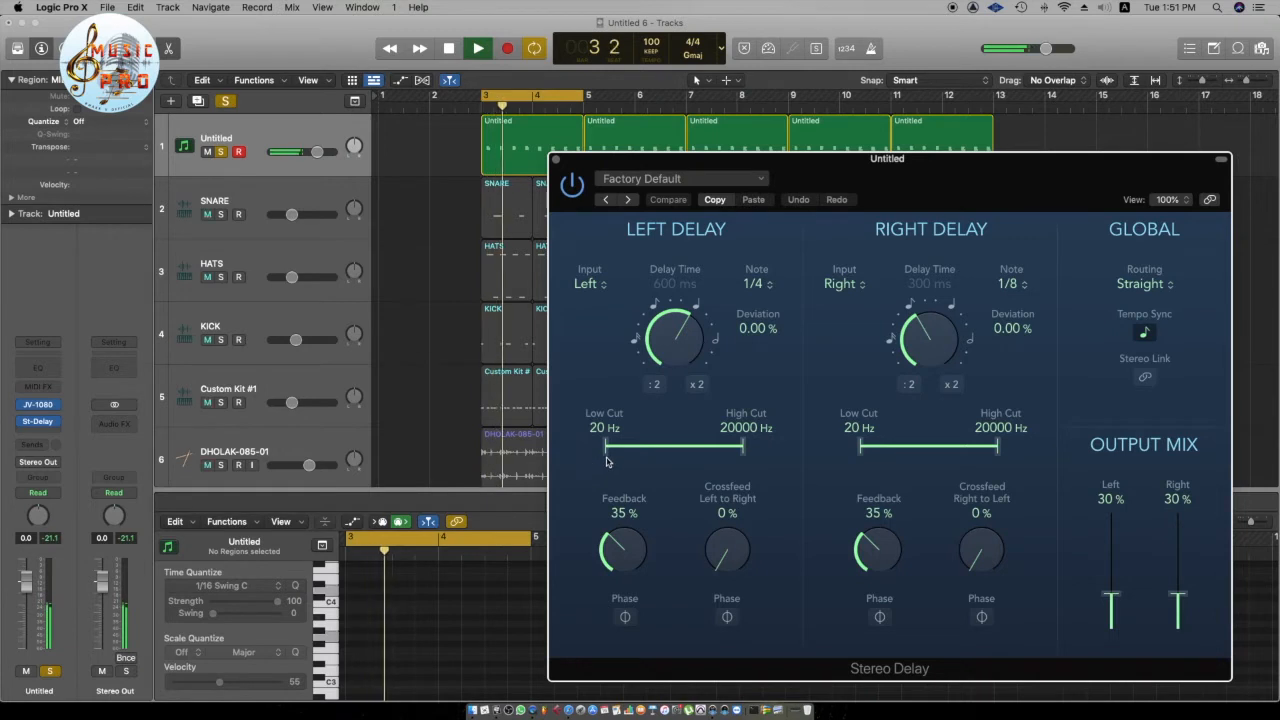
key(space)
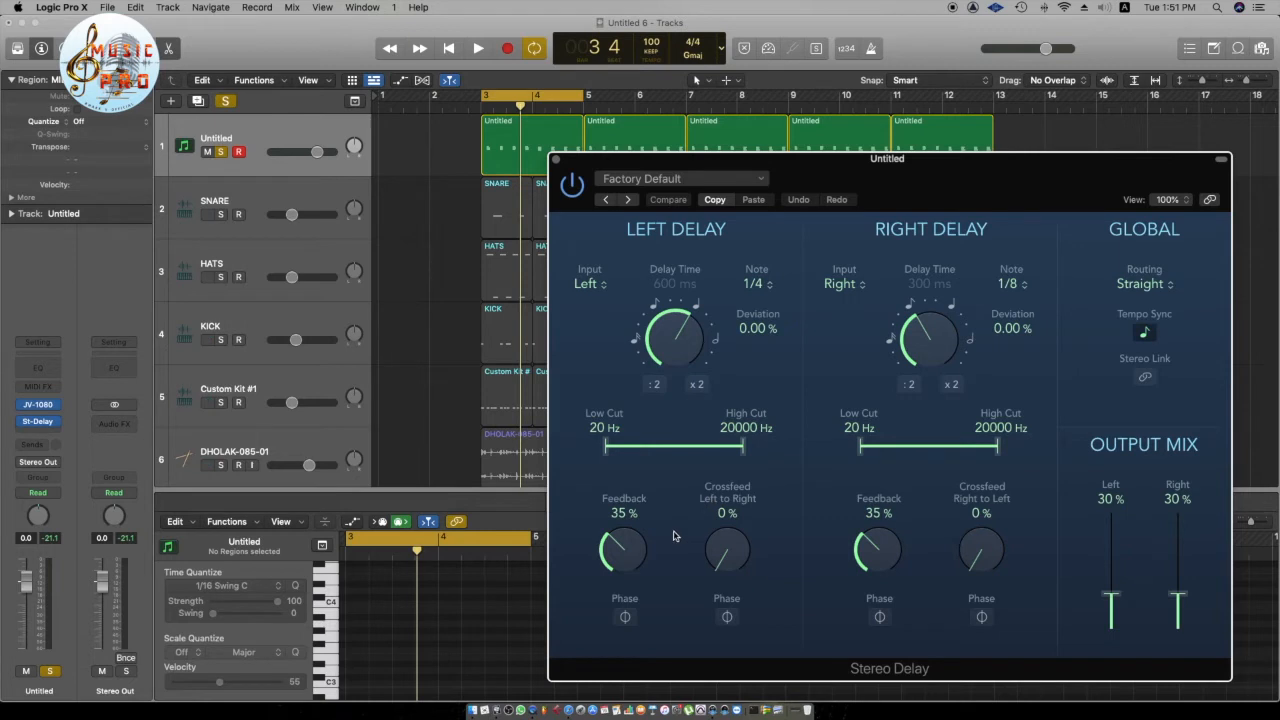
Set the left and right delay feedback to 10 % on the Untitled track and listen to the cycle
key(space)
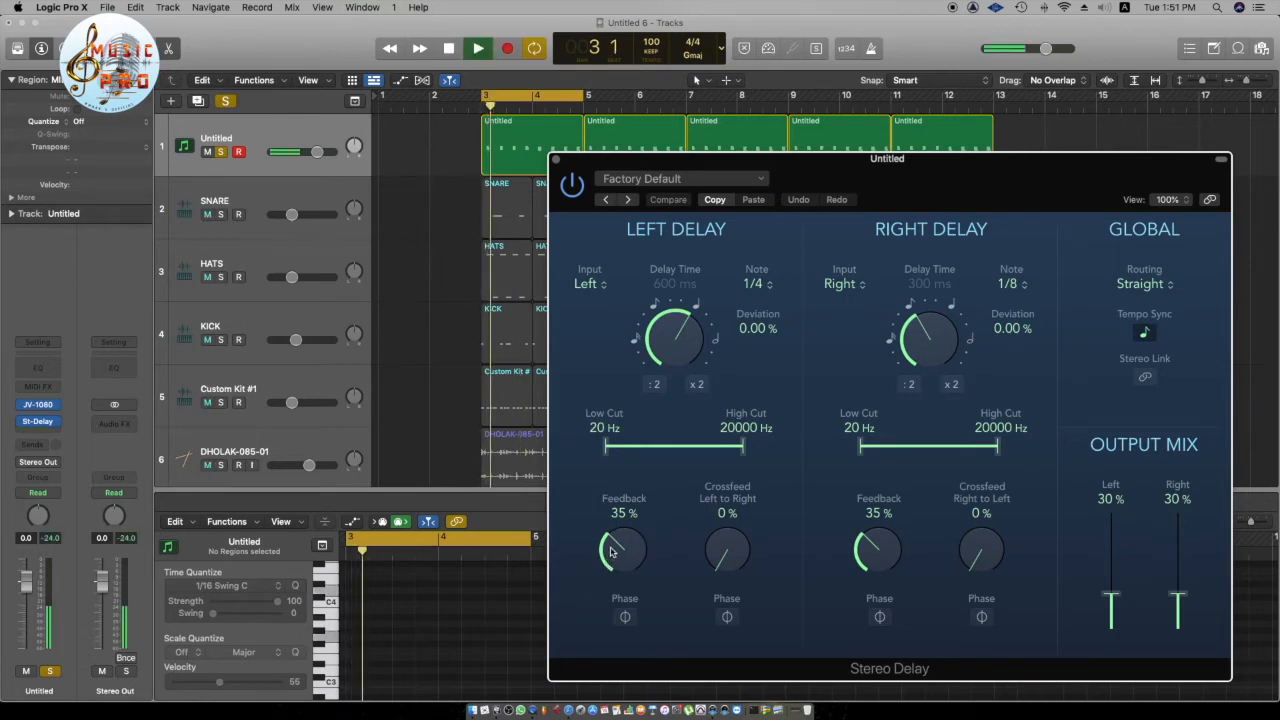
drag(610, 547, 606, 595)
key(space)
drag(865, 552, 863, 597)
key(space)
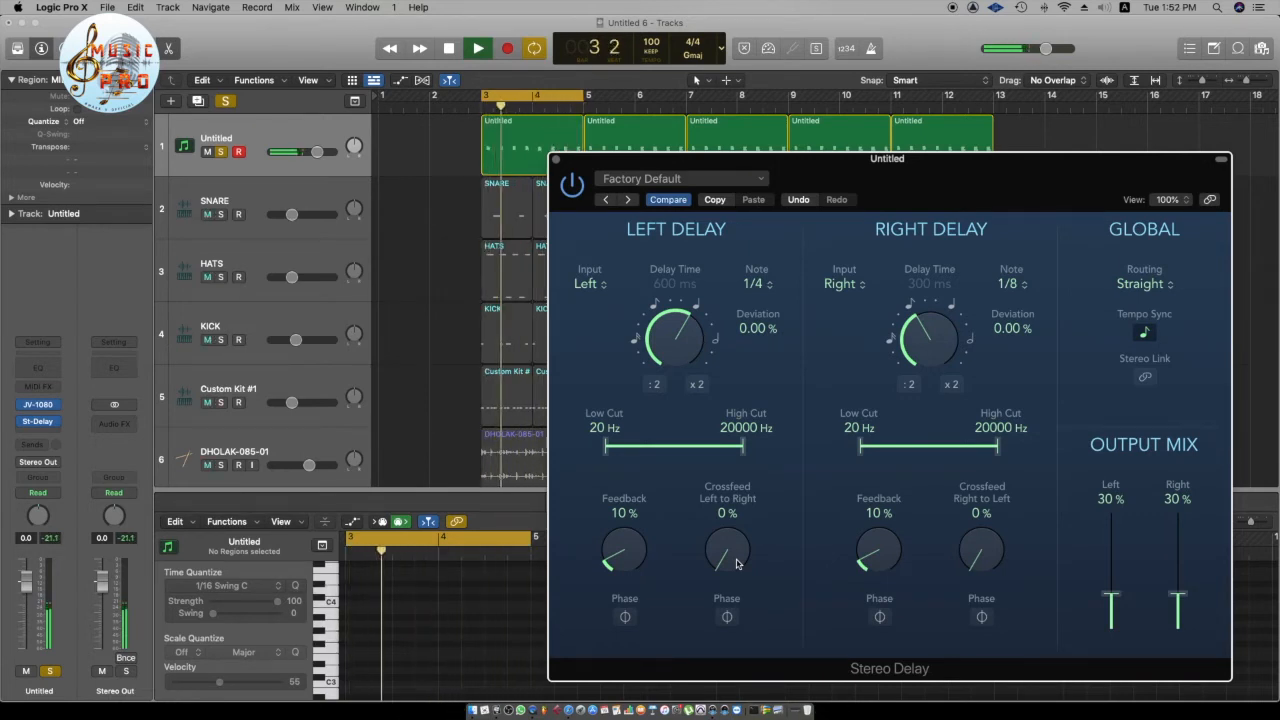
key(space)
Reduce the left and right delay feedback to 6 % and play the cycle to hear the change
drag(625, 546, 625, 543)
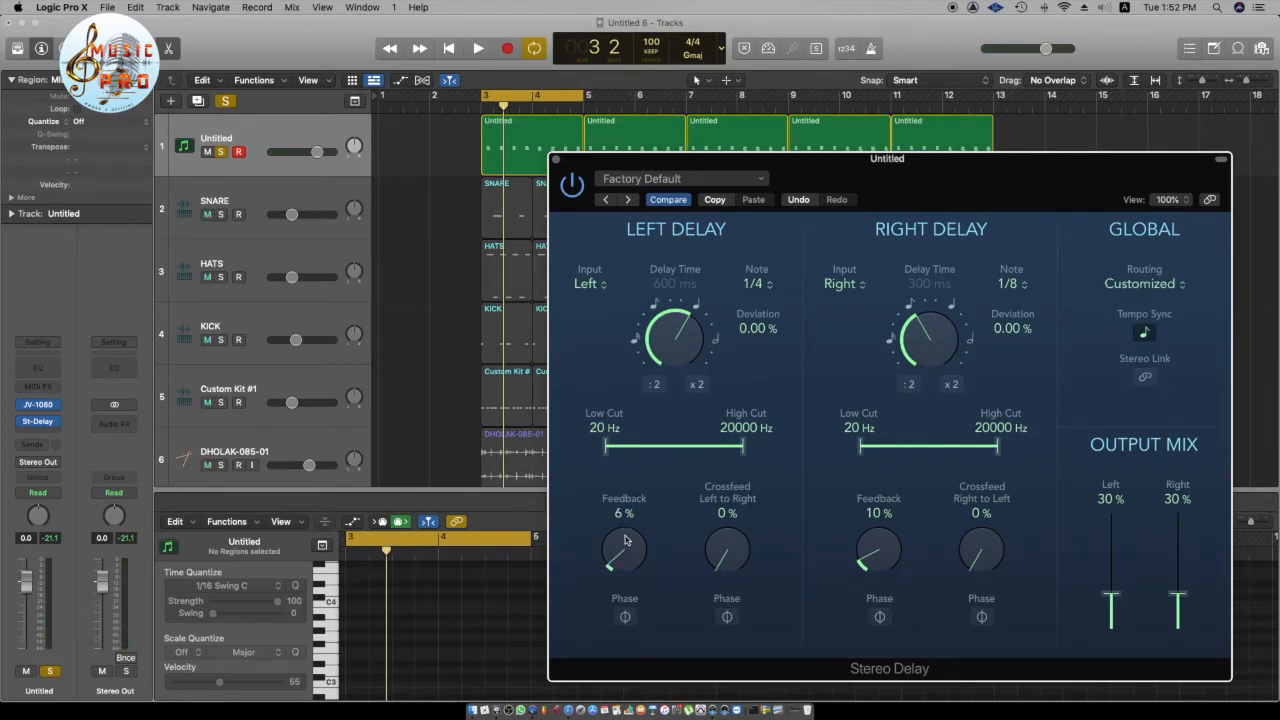
drag(884, 559, 867, 538)
key(space)
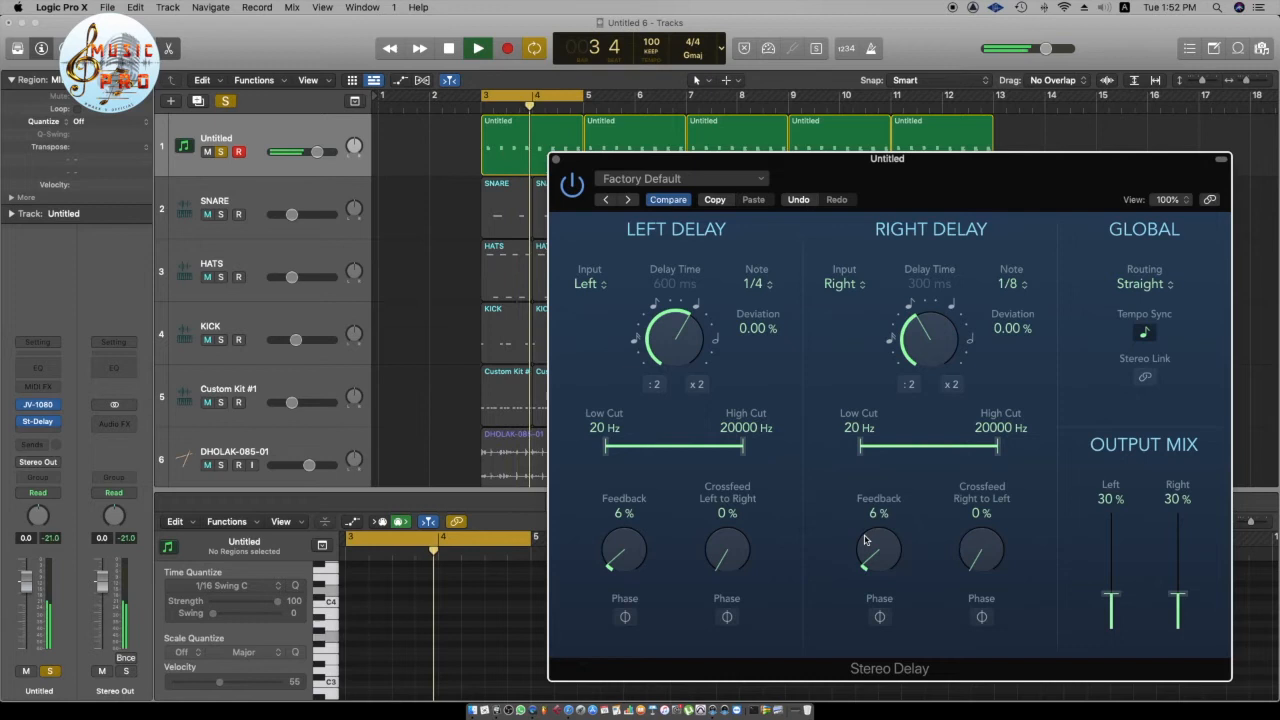
key(space)
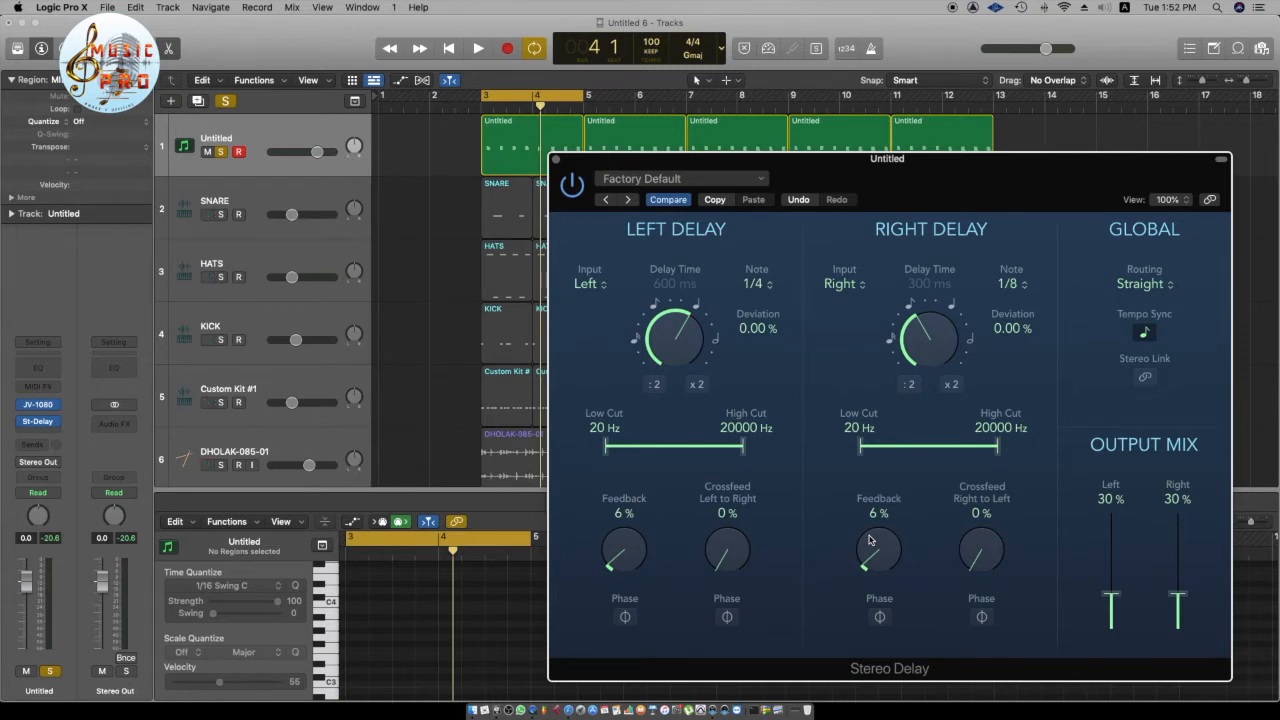
key(space)
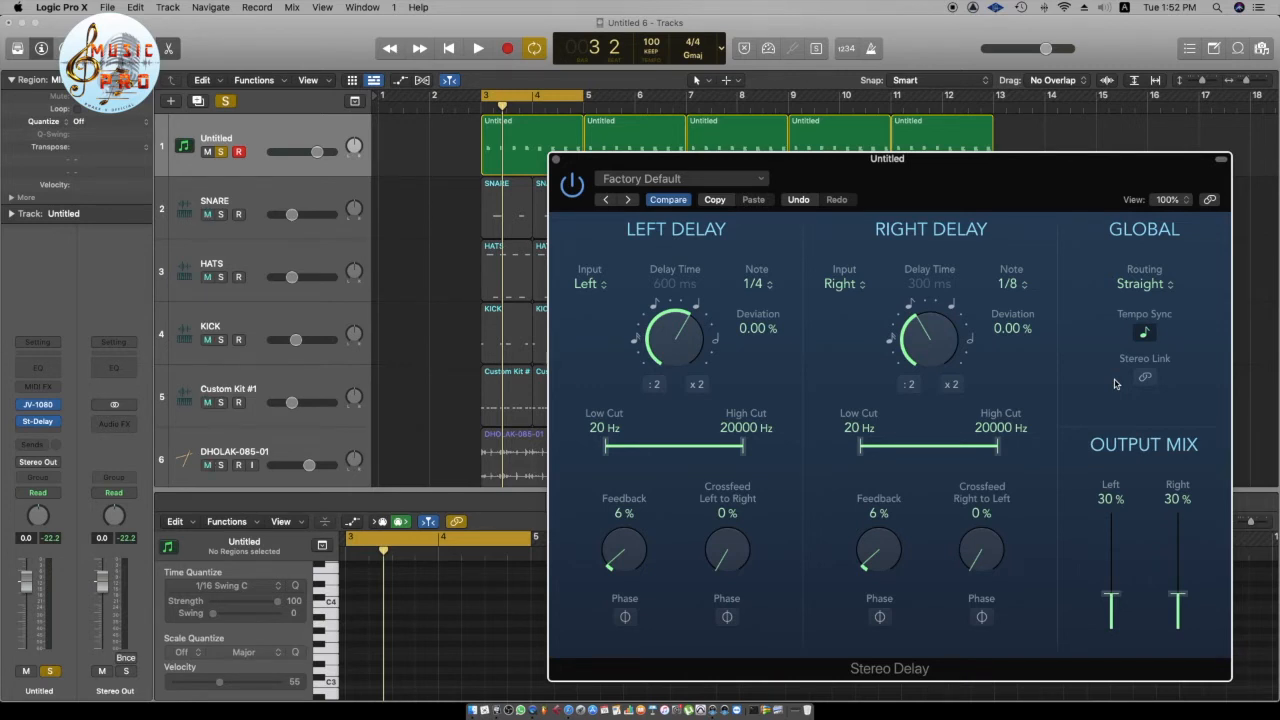
key(space)
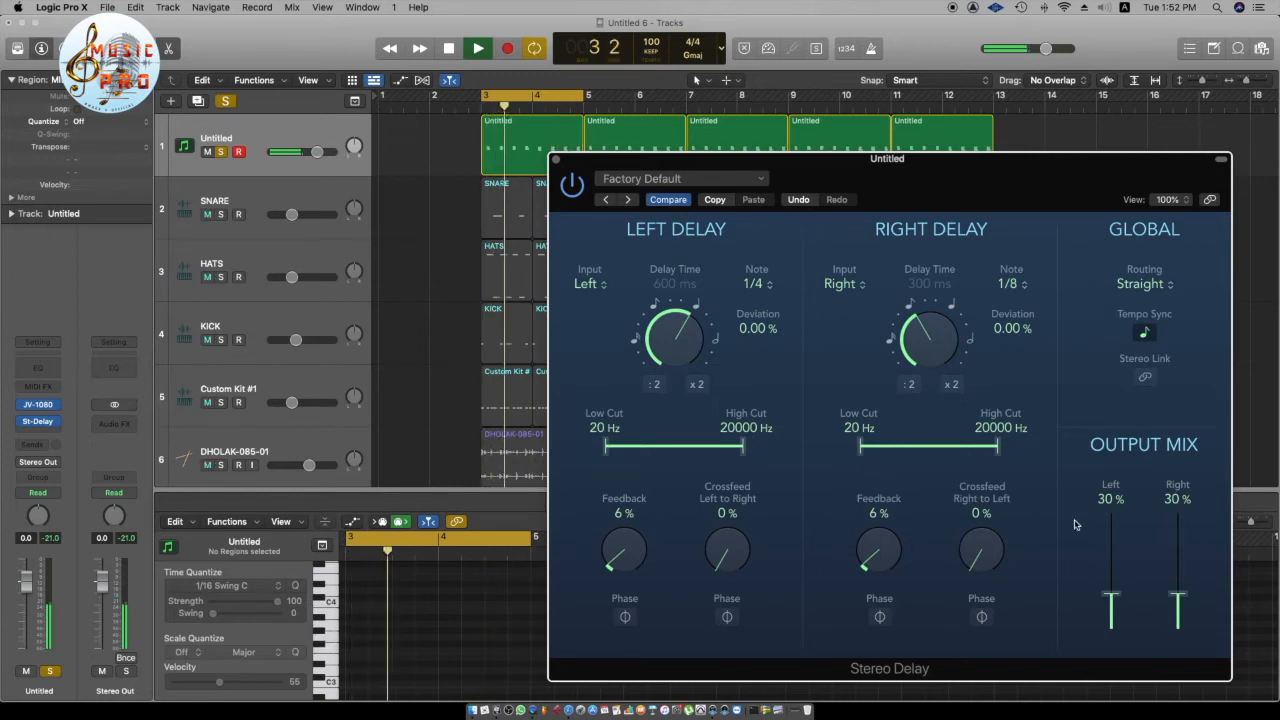
key(space)
Enable Stereo Link, set the left and right output mix to 10 %, and play the cycle
click(1145, 377)
drag(1117, 598, 1117, 621)
key(space)
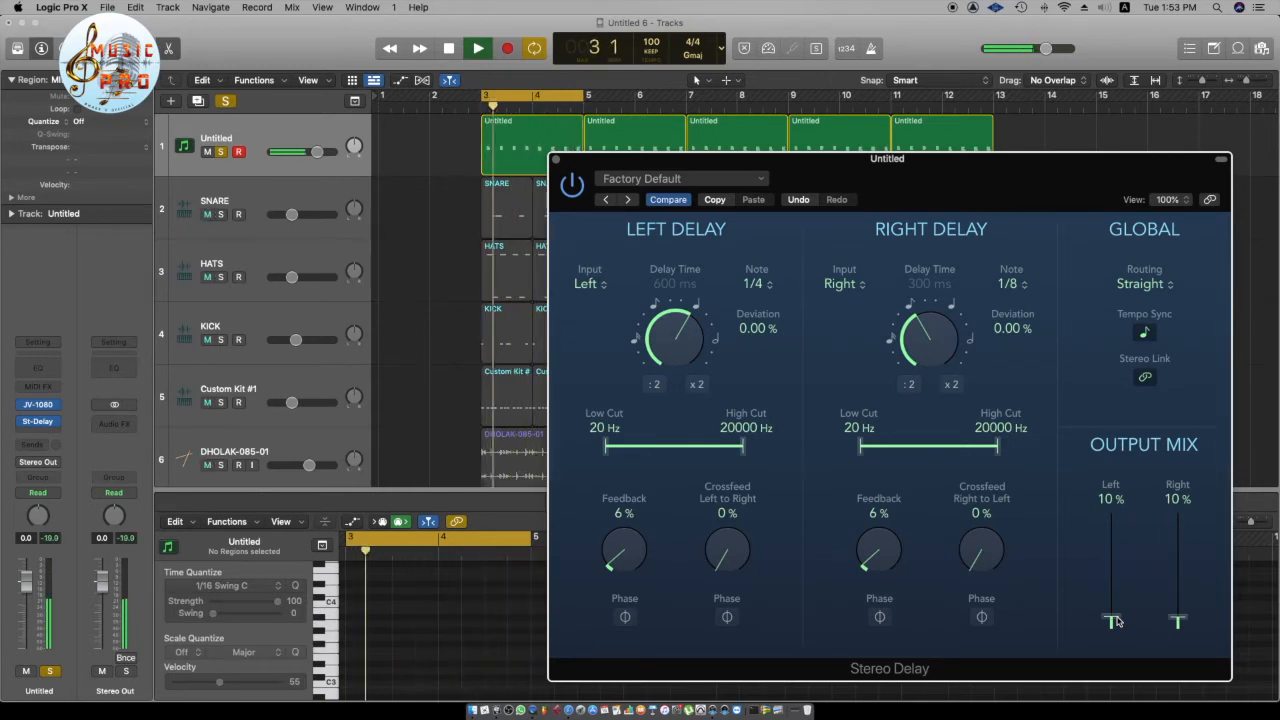
key(space)
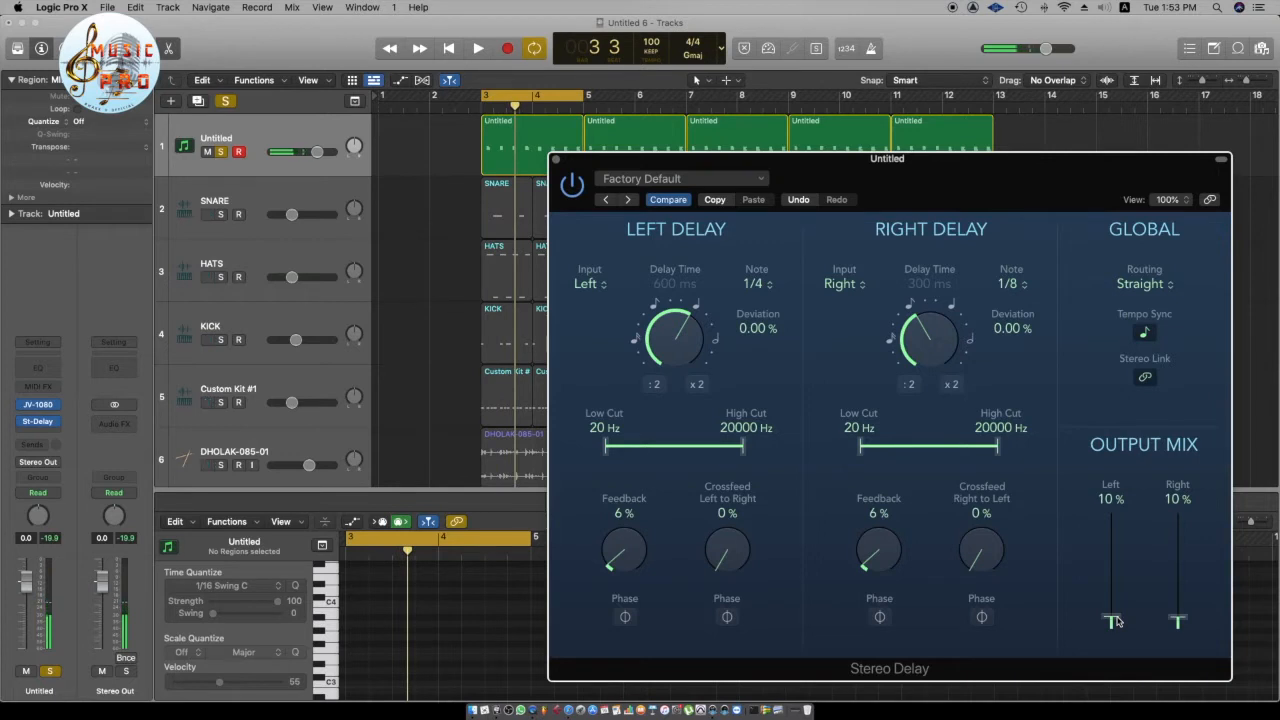
Set the linked low cut of both delays to 270 Hz while auditioning the Untitled track
drag(606, 447, 660, 451)
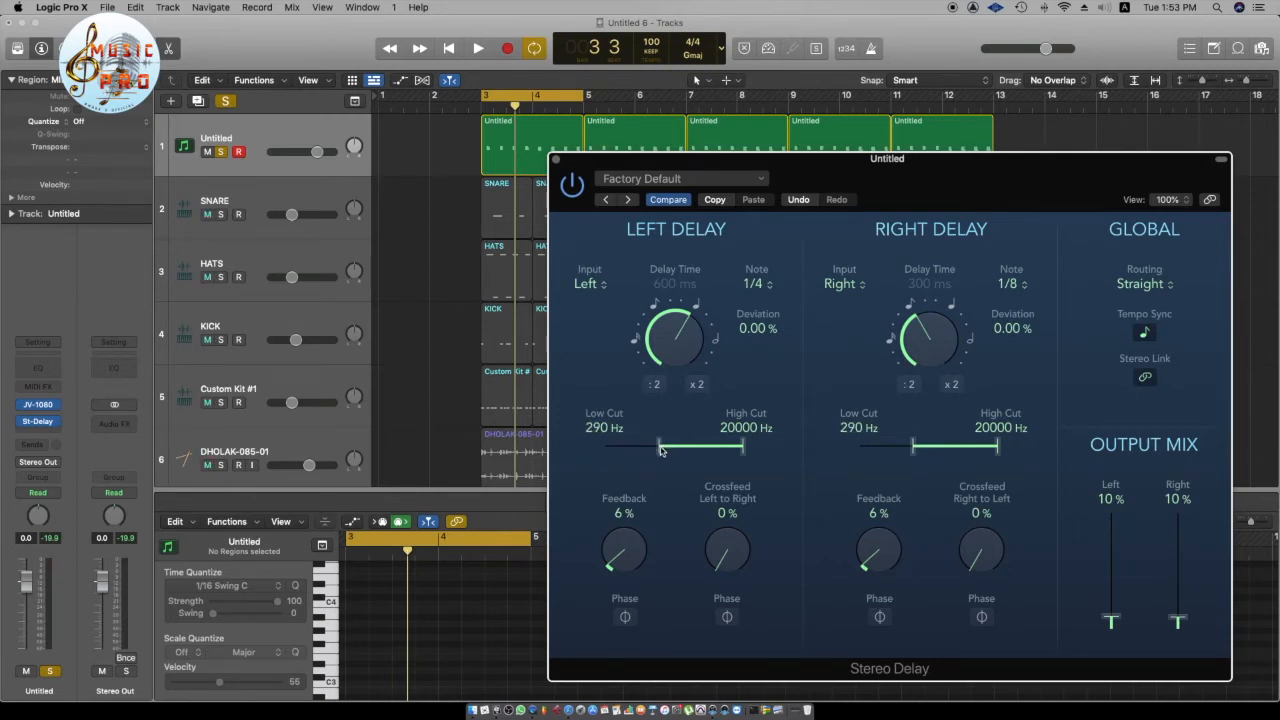
key(space)
drag(660, 451, 658, 452)
key(space)
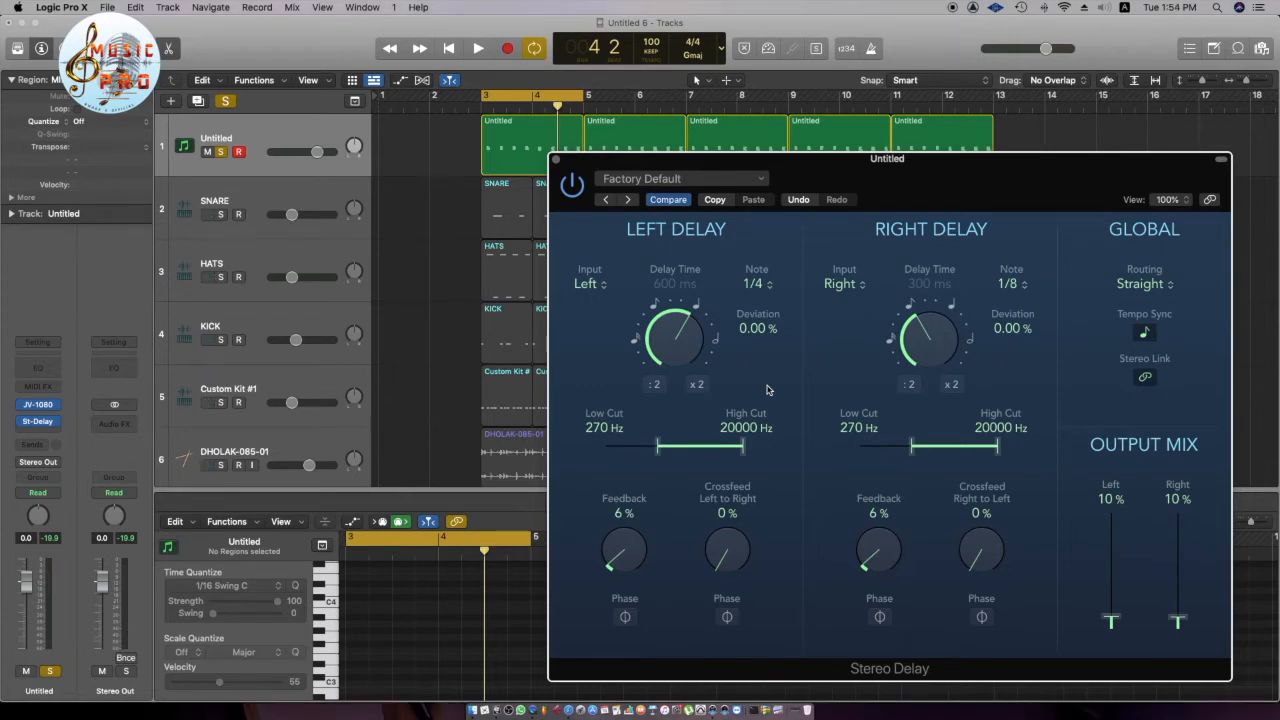
Play the Untitled track with Stereo Delay active and bypassed to compare, ending with it active and its window closed
key(space)
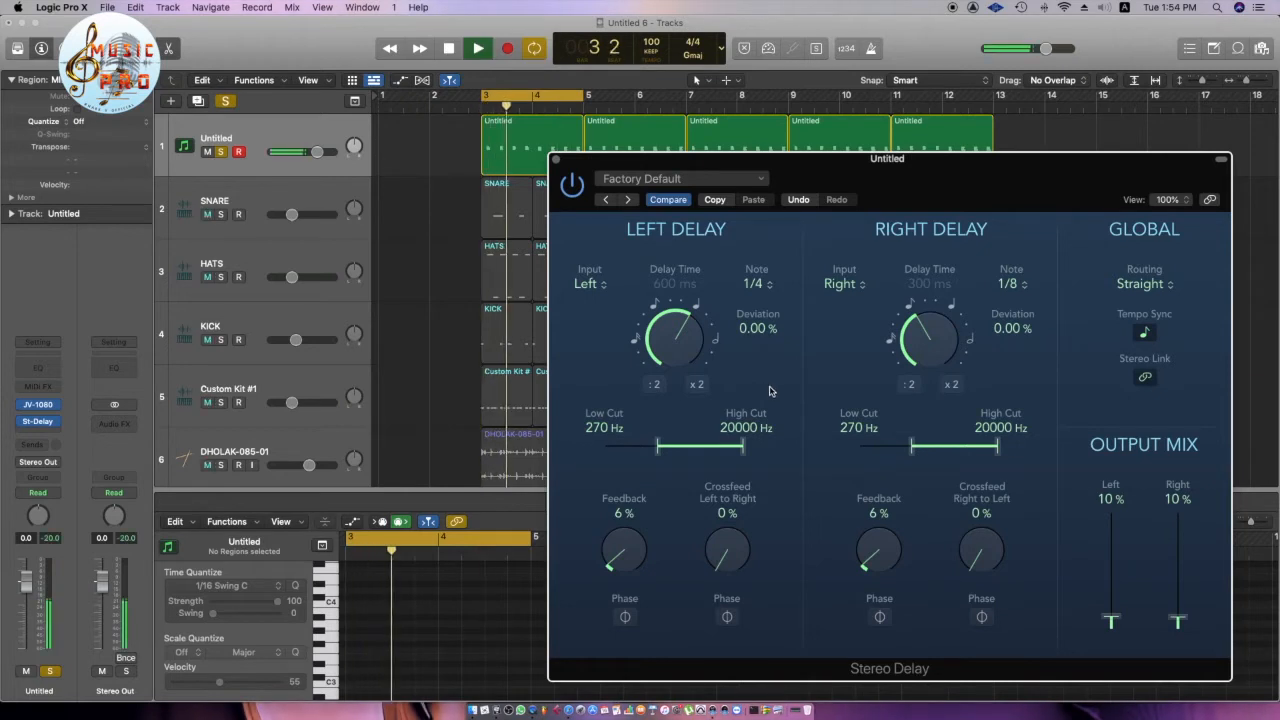
key(space)
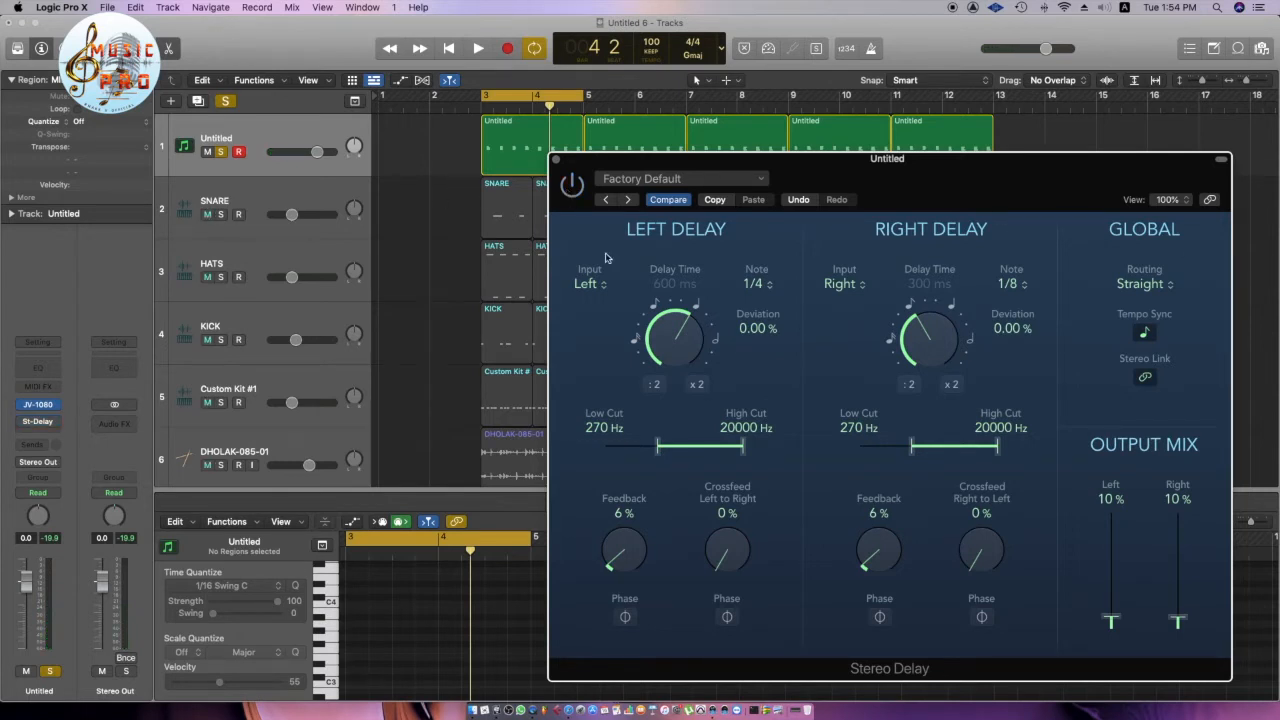
key(space)
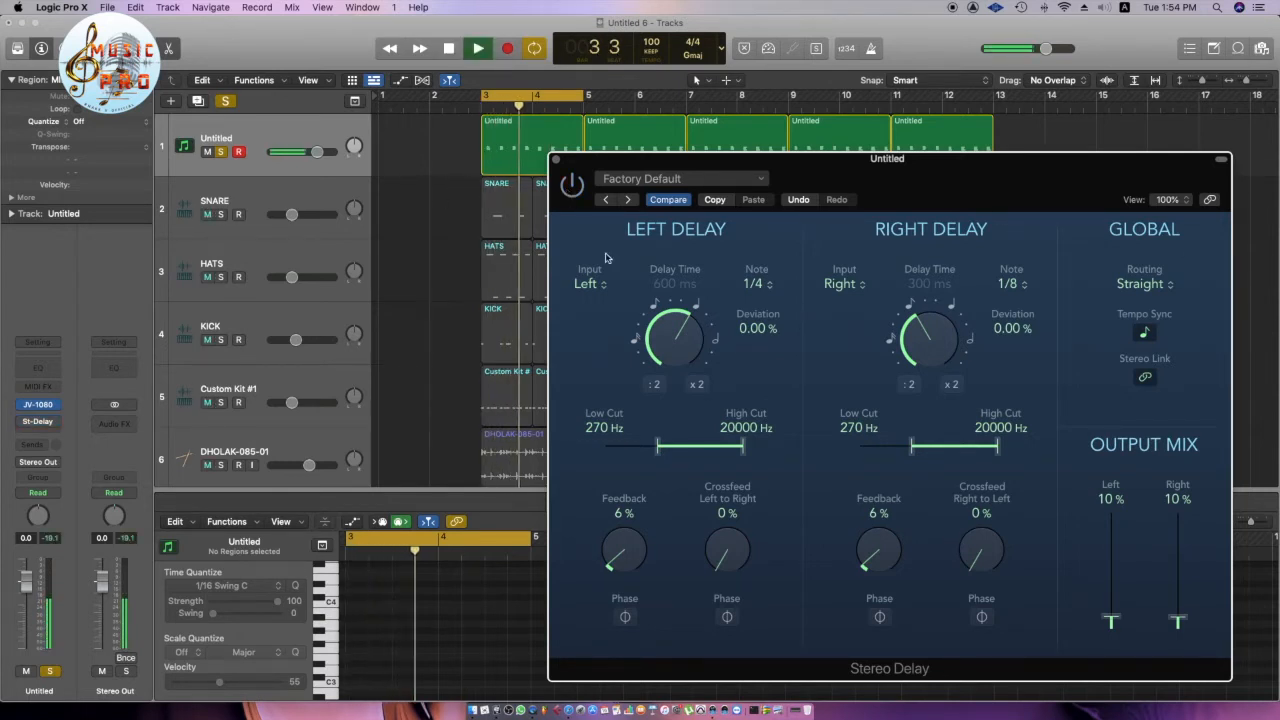
key(space)
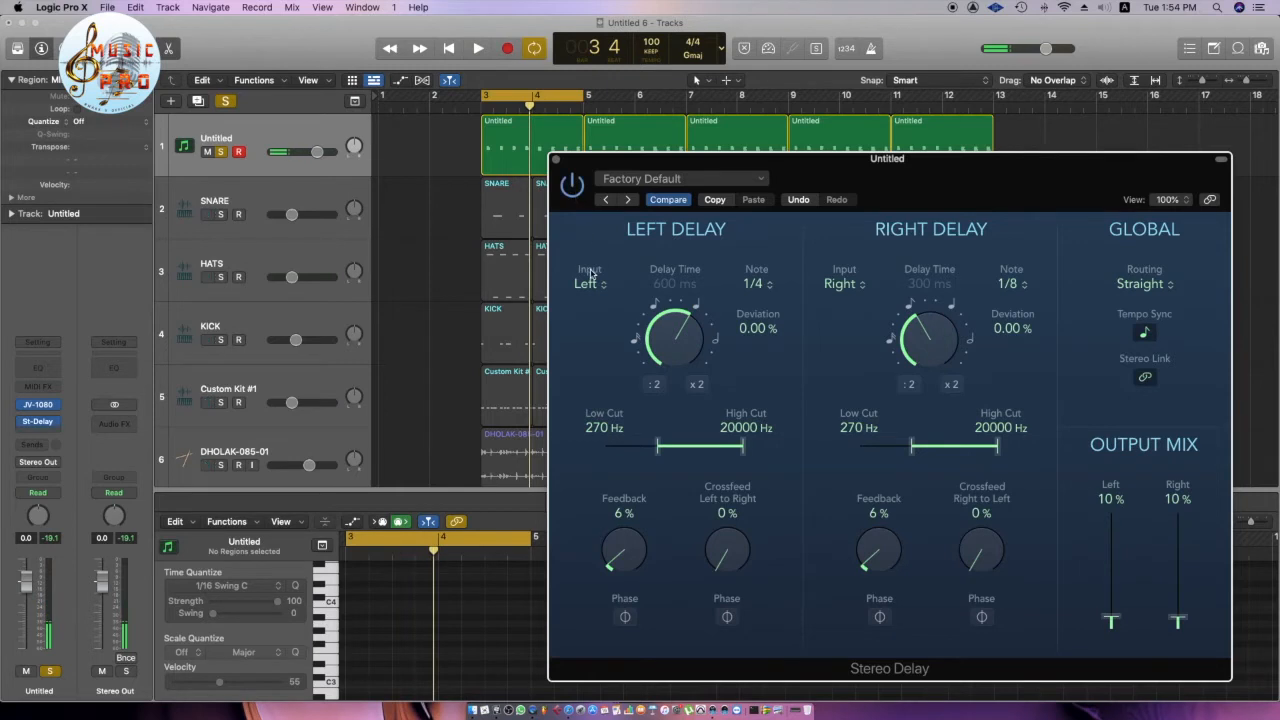
key(space)
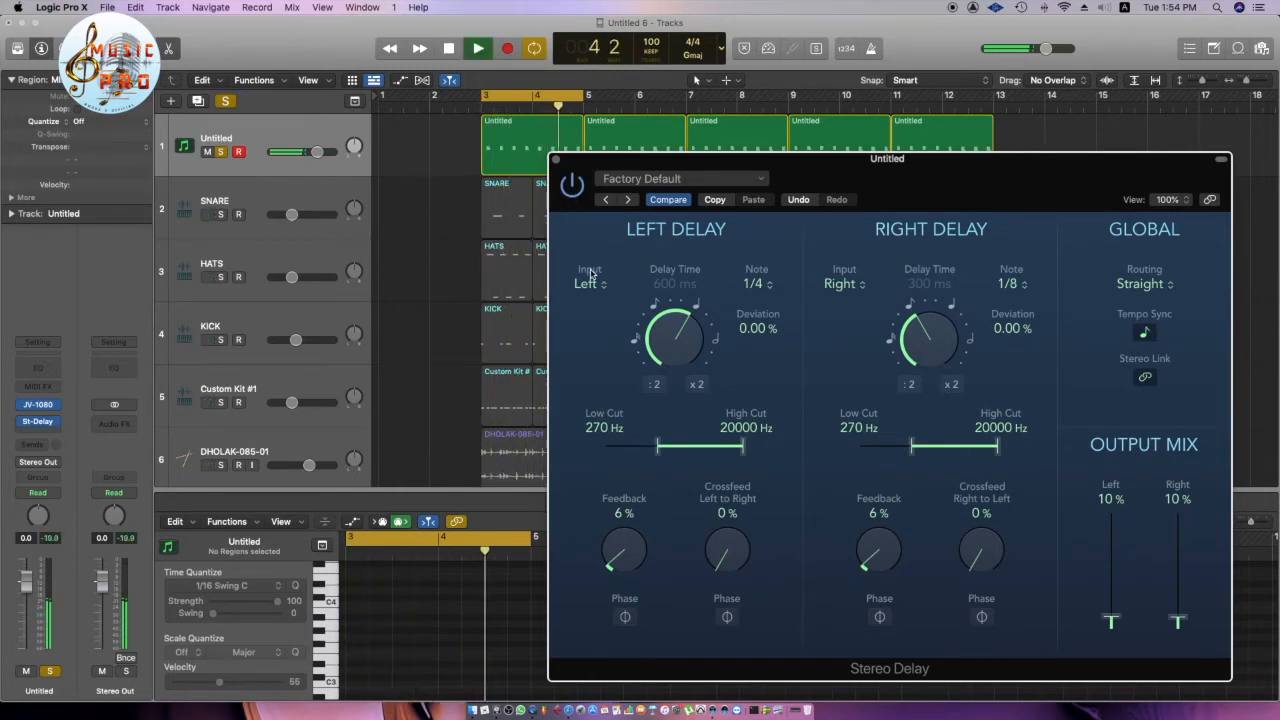
key(space)
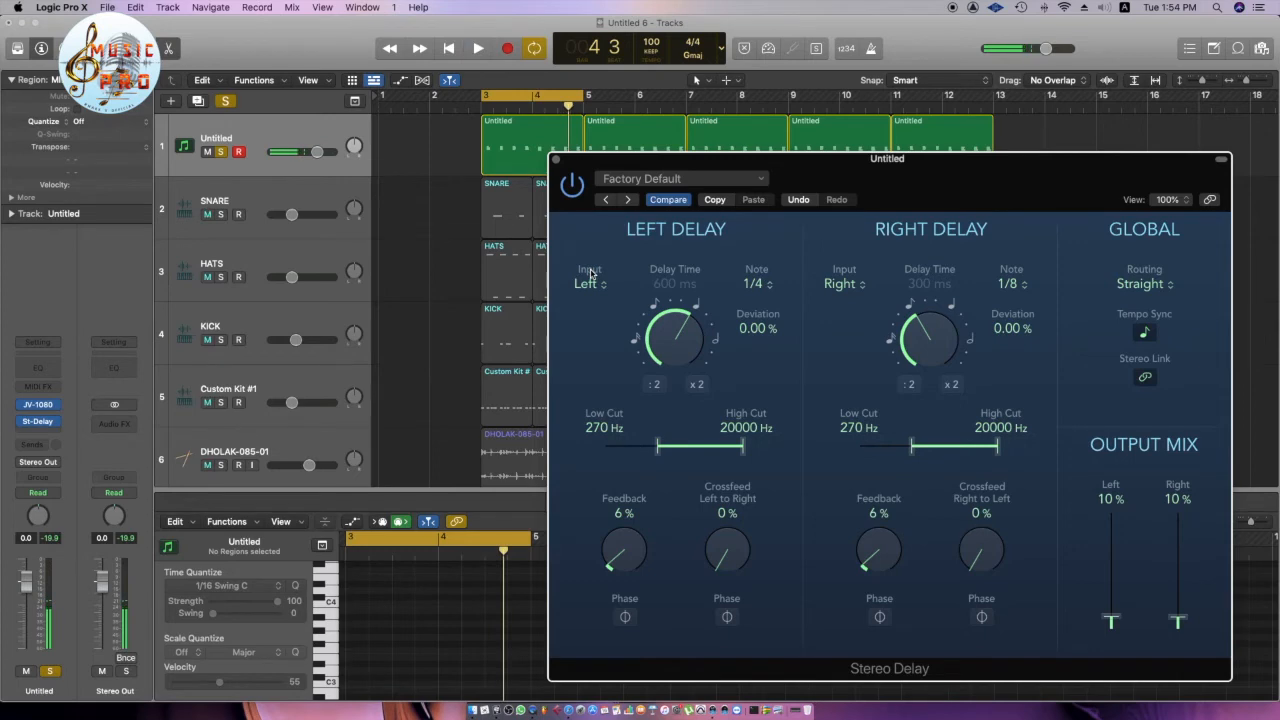
click(557, 160)
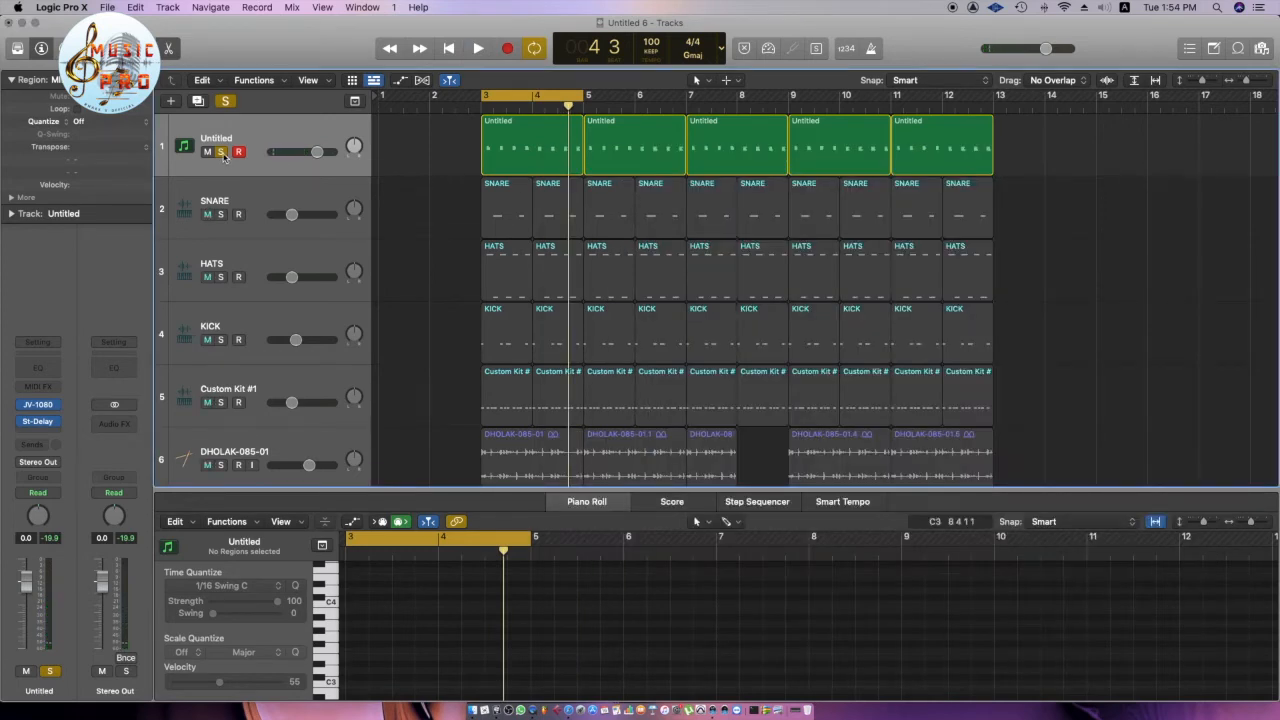
Unsolo the Untitled track, solo the DHOLAK-085-01 track, and play it without delay
click(220, 151)
scroll(400, 266, down, 3)
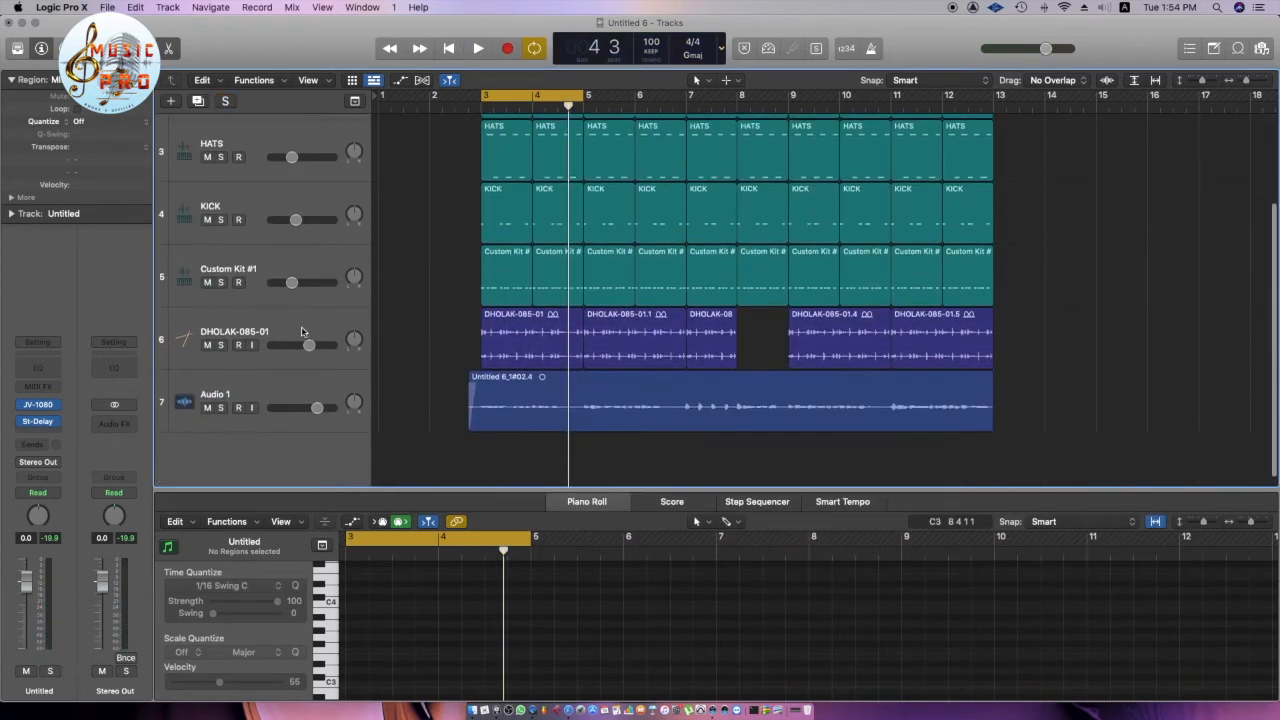
click(406, 331)
key(s)
scroll(403, 297, up, 2)
scroll(403, 292, up, 2)
scroll(440, 315, down, 1)
key(space)
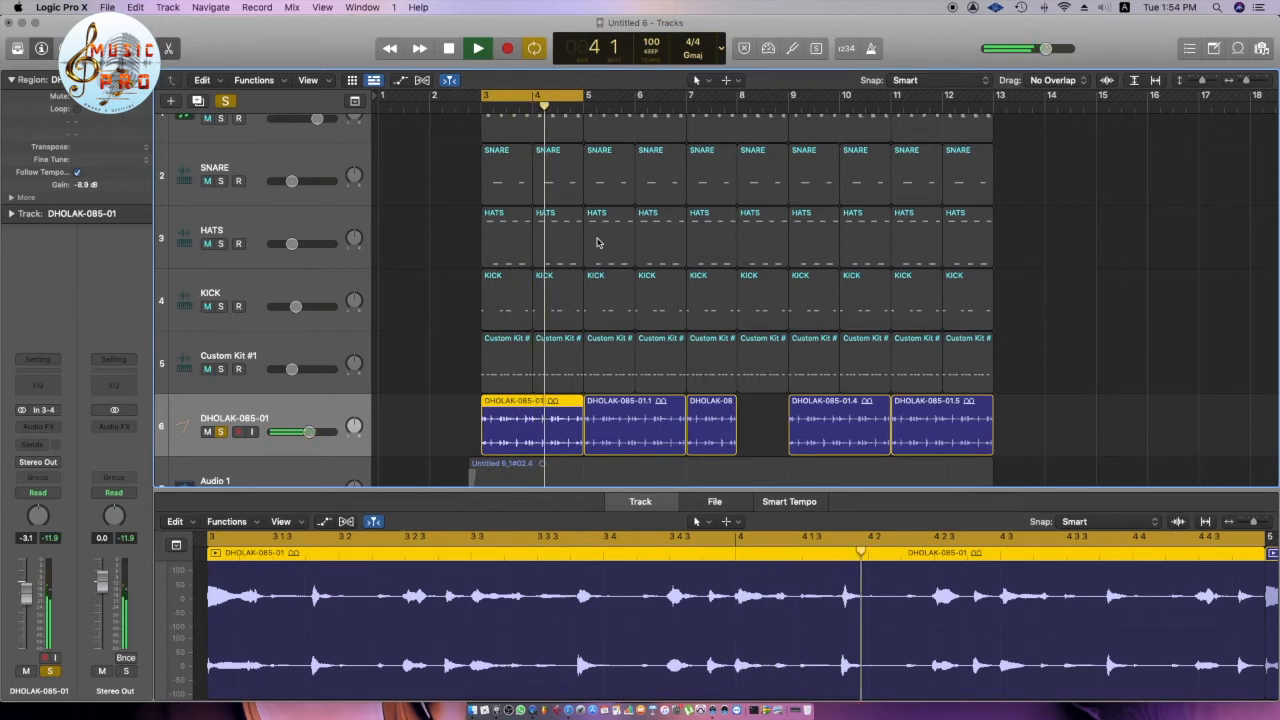
key(space)
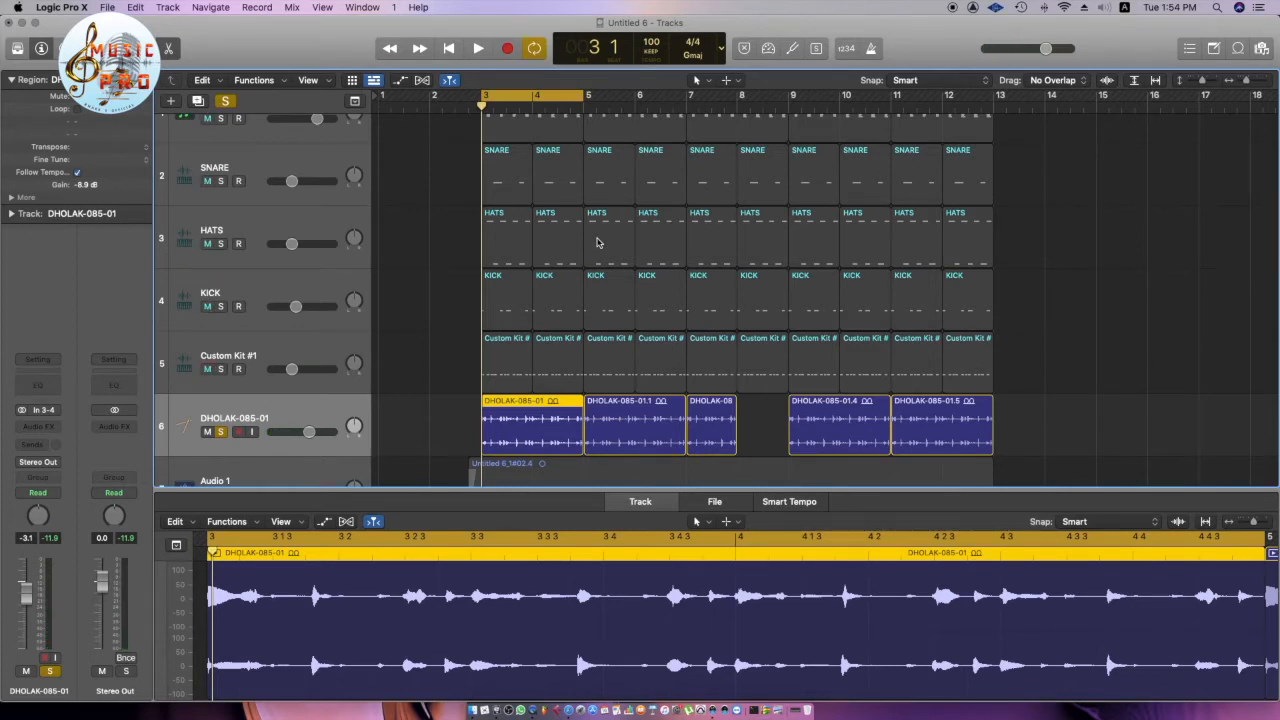
Insert a Stereo Delay effect with default settings on the DHOLAK-085-01 track and close its window
click(38, 426)
mouse_move(60, 456)
click(138, 455)
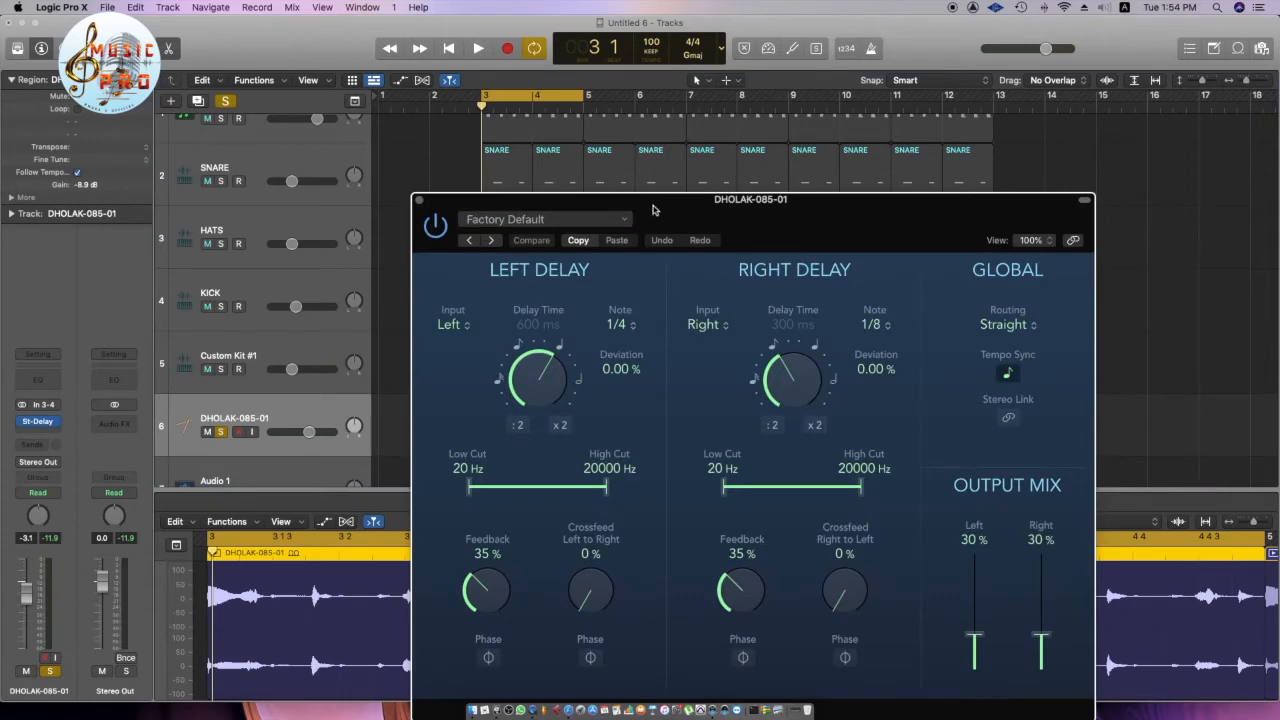
click(419, 201)
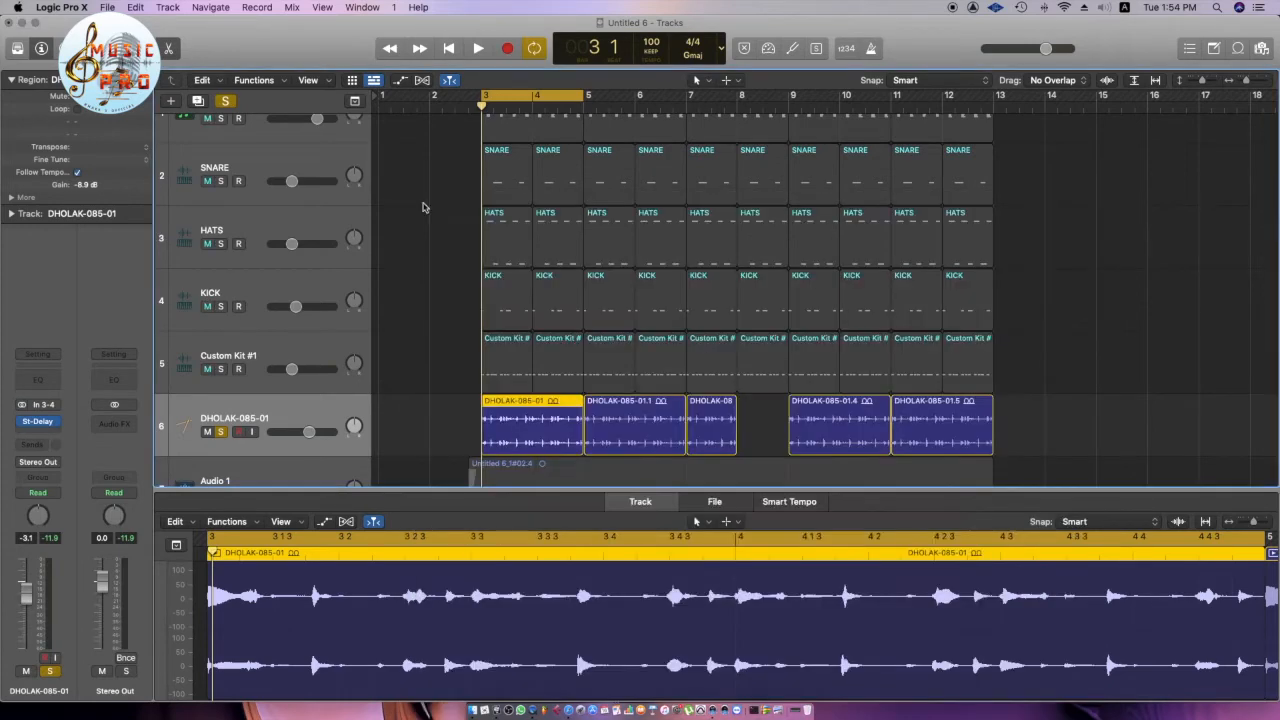
In the mixer, replace the DHOLAK-085-01 channel's Stereo Delay with a copy of the Untitled channel's configured one
key(super+2)
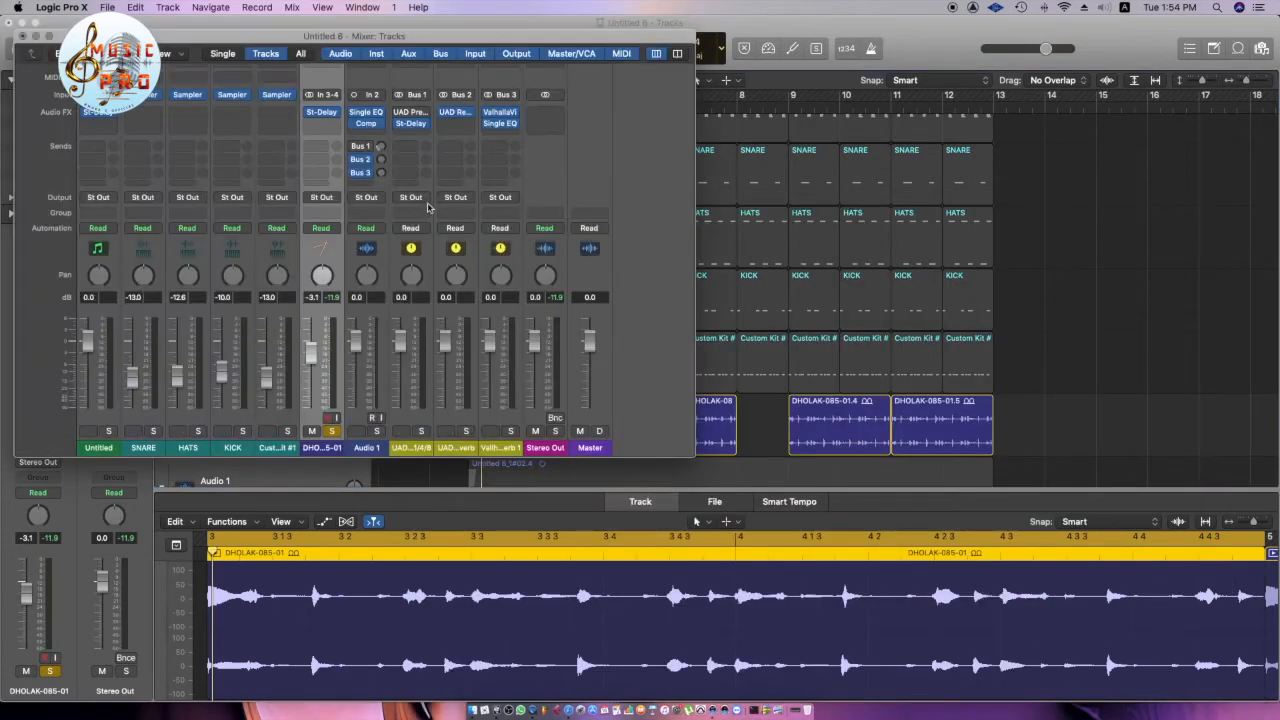
mouse_move(323, 116)
click(336, 114)
click(342, 131)
drag(98, 116, 320, 116)
click(22, 36)
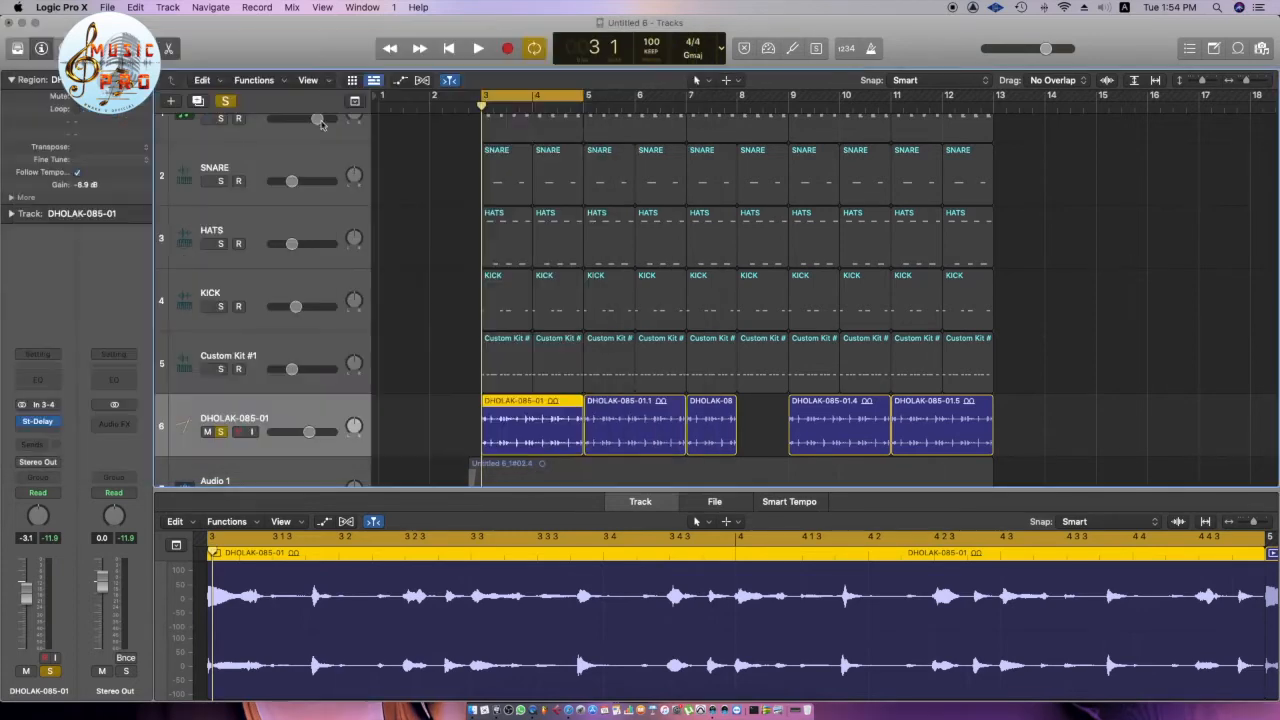
Open the copied Stereo Delay on the DHOLAK-085-01 track and listen to the dholak with it
click(44, 423)
key(space)
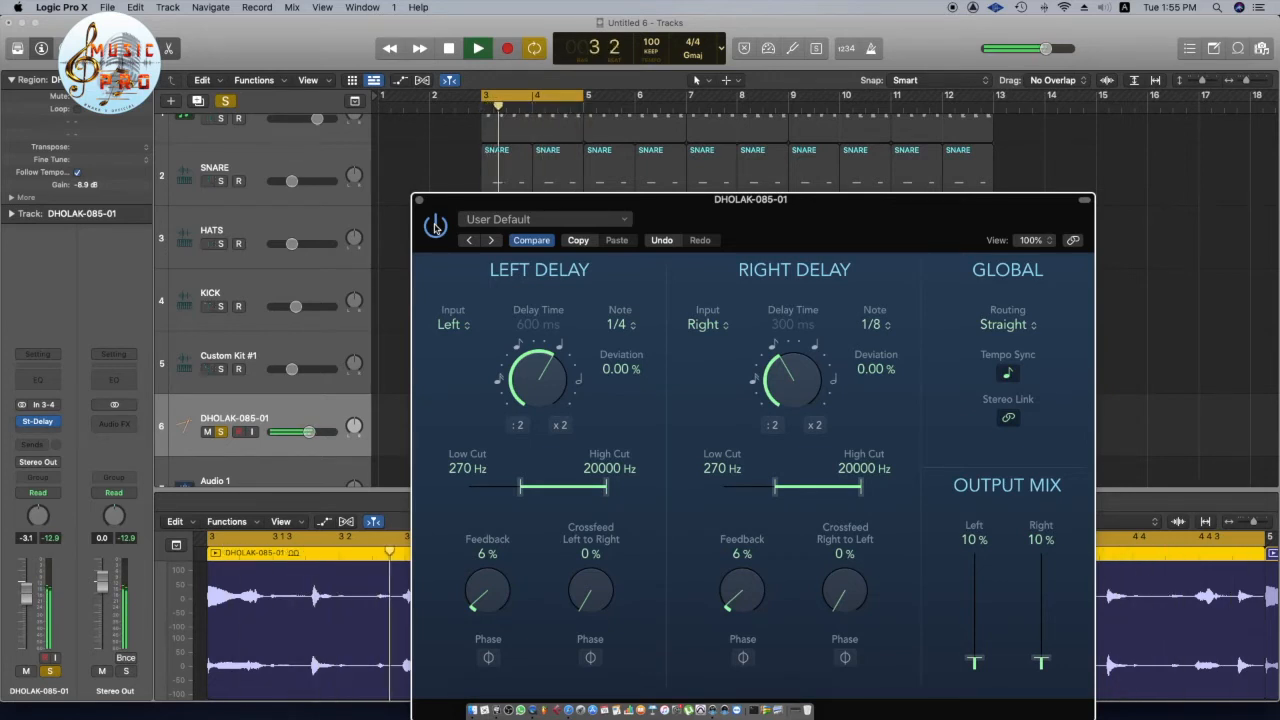
key(space)
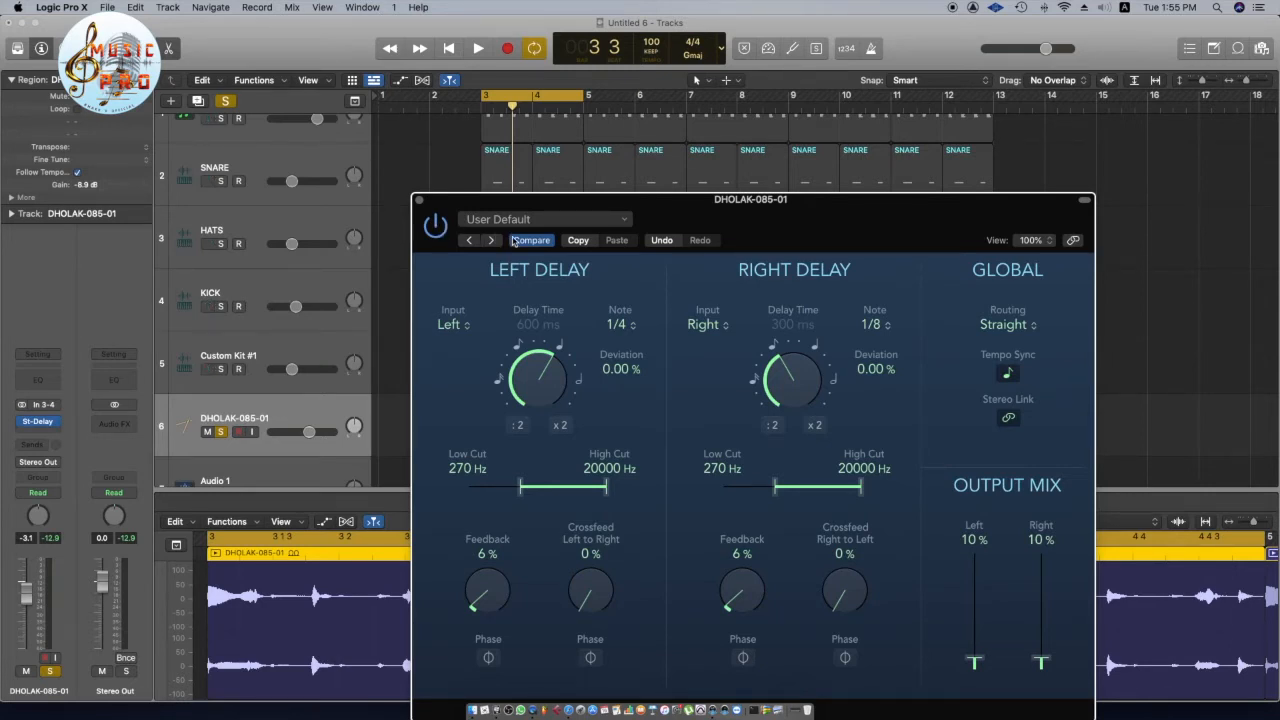
Toggle Tempo Sync on the dholak's Stereo Delay and leave it off
click(1013, 374)
click(1013, 374)
click(1008, 374)
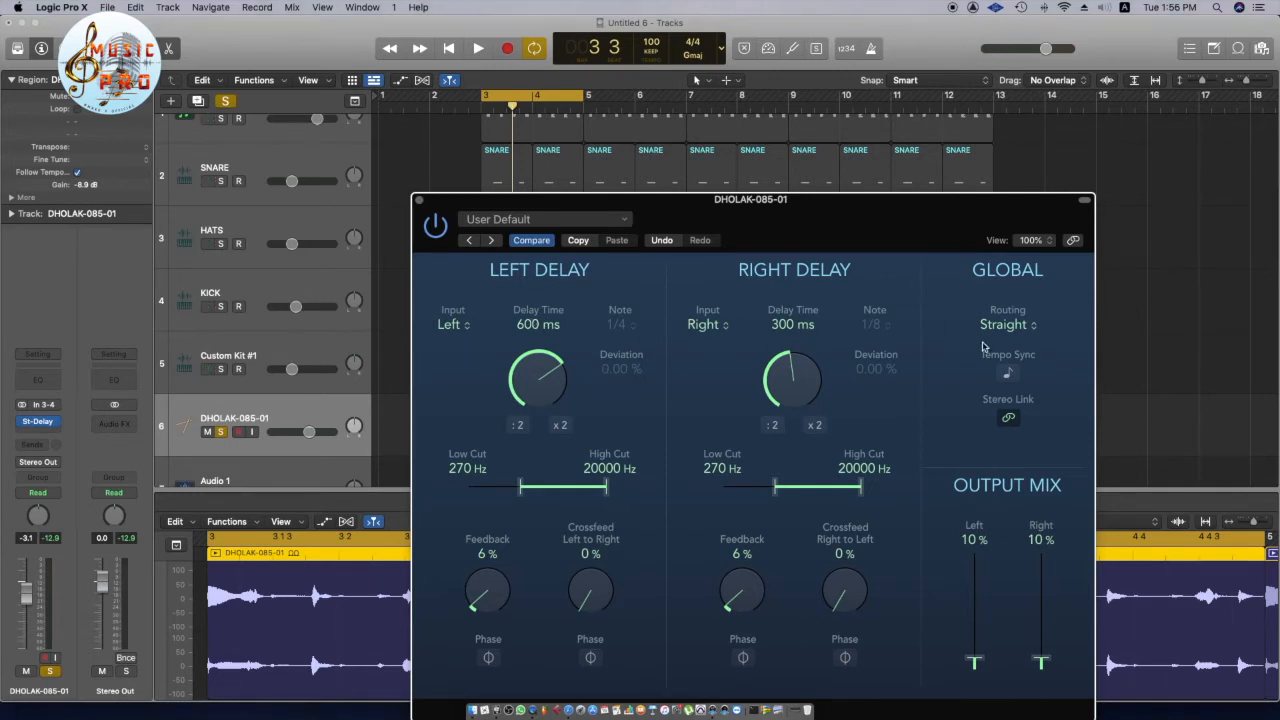
Check the Tempo Sync toggle, leaving it off, and listen to the dholak with the 600 ms and 300 ms delay times
click(1008, 373)
click(1010, 374)
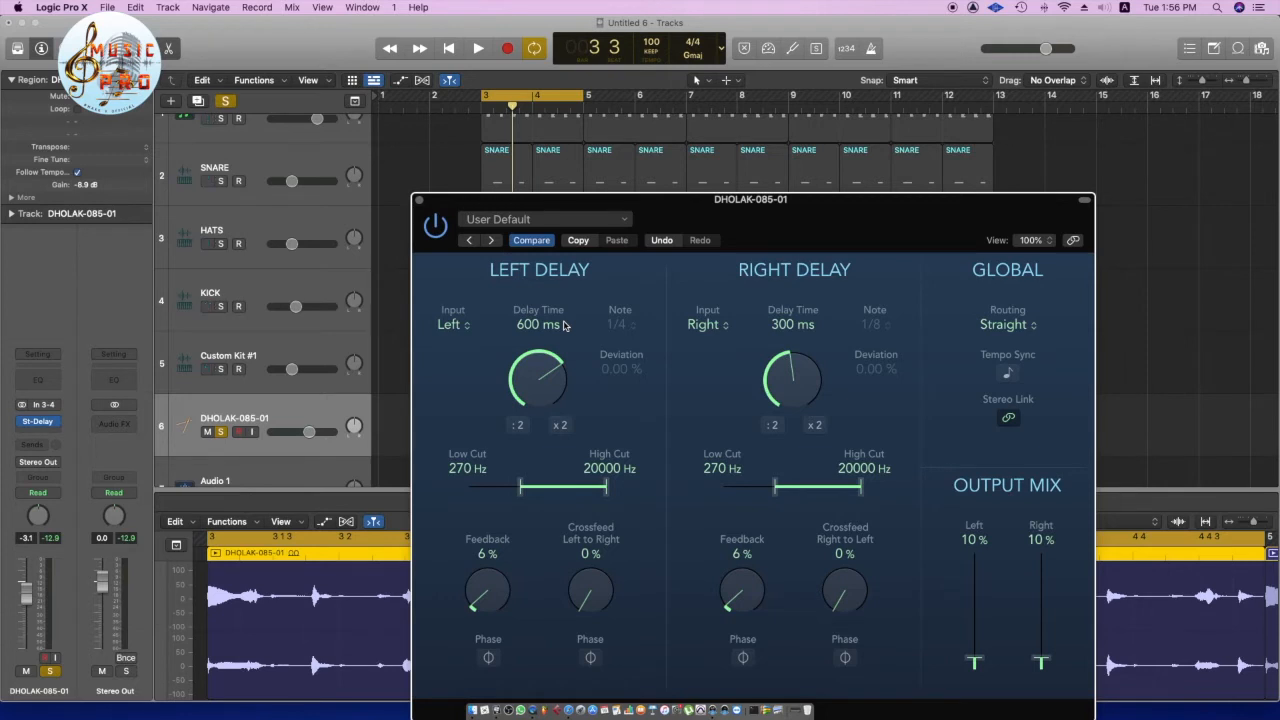
key(space)
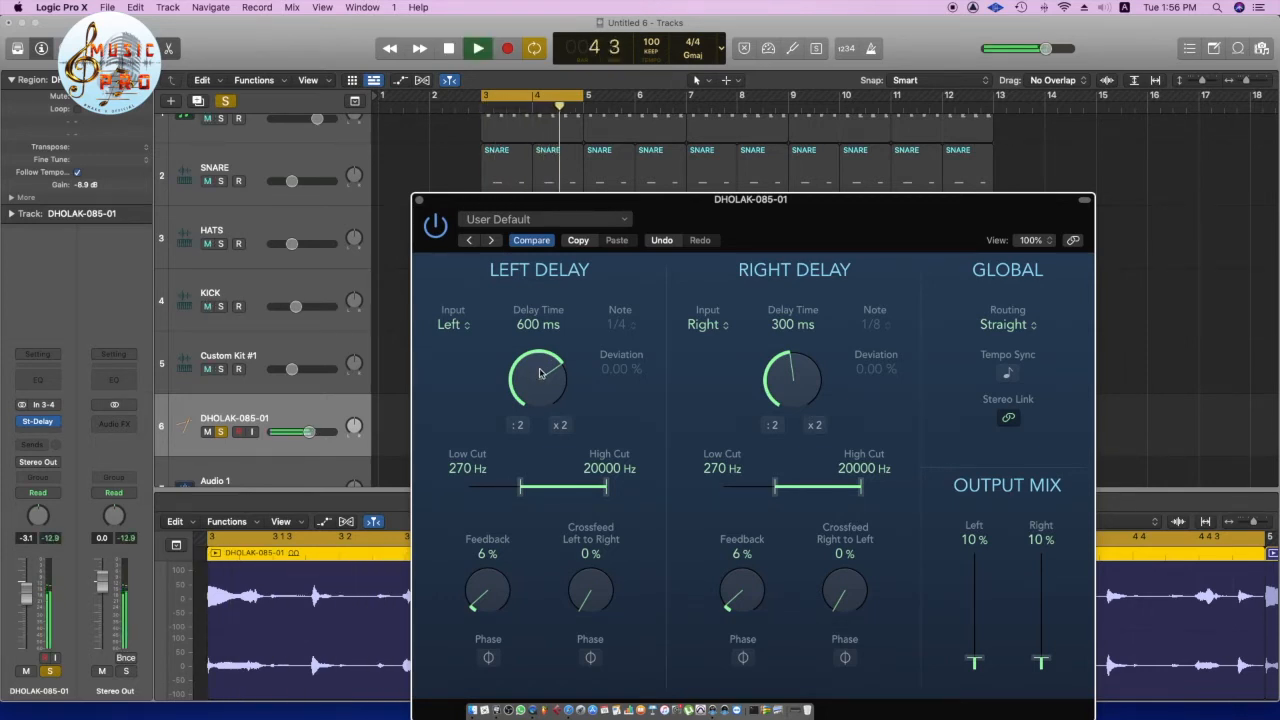
key(space)
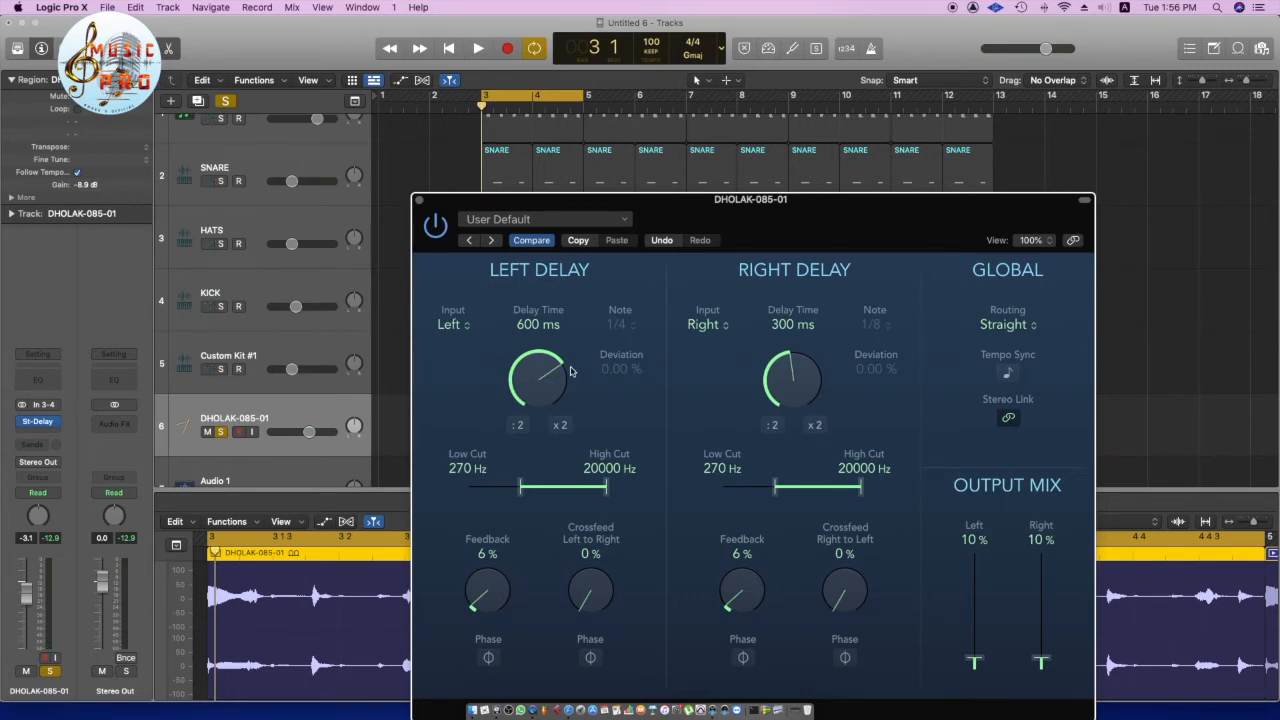
Turn off Stereo Link in the dholak's Stereo Delay and set the delay times to 50 ms left and 100 ms right
drag(570, 348, 532, 352)
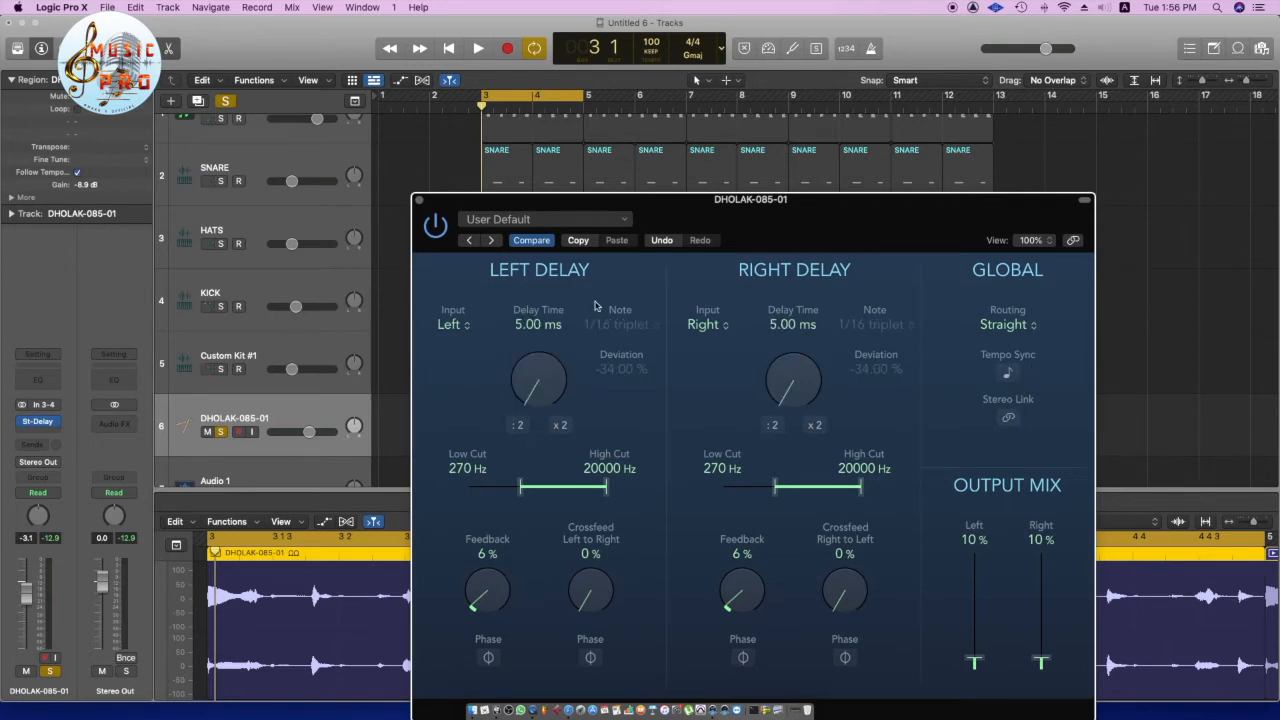
drag(533, 390, 536, 370)
double_click(522, 326)
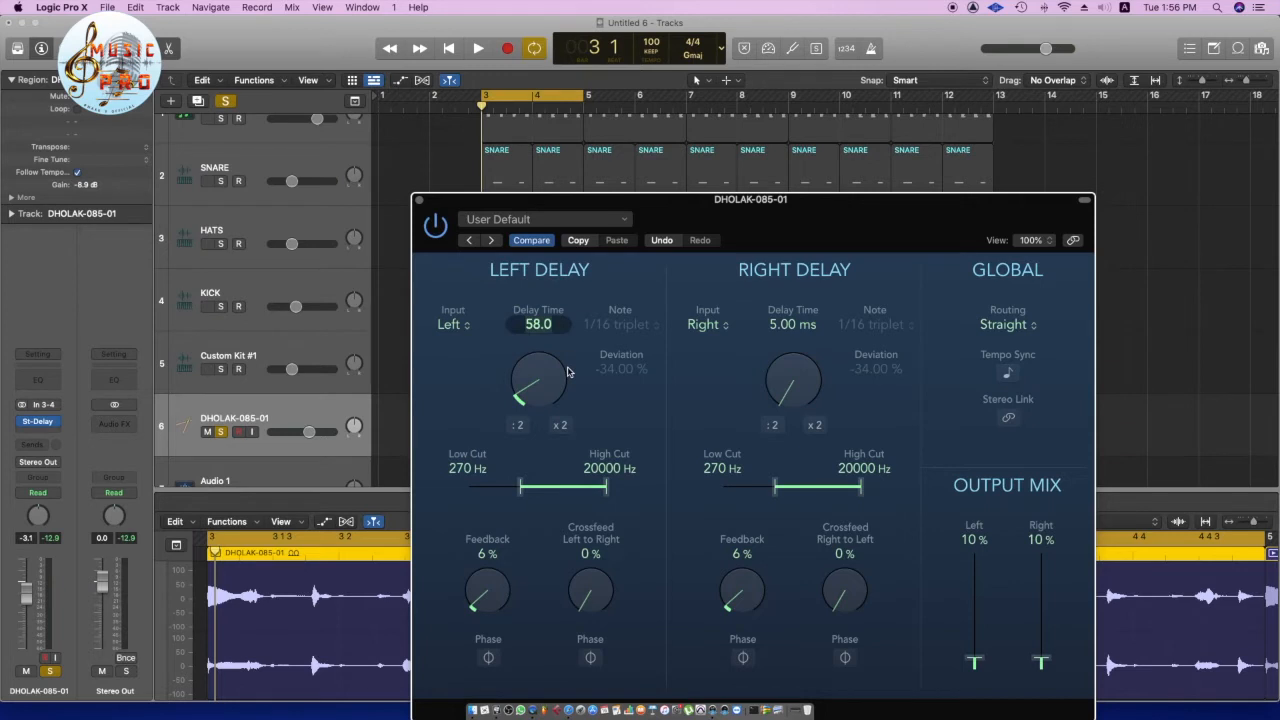
text(50)
key(Return)
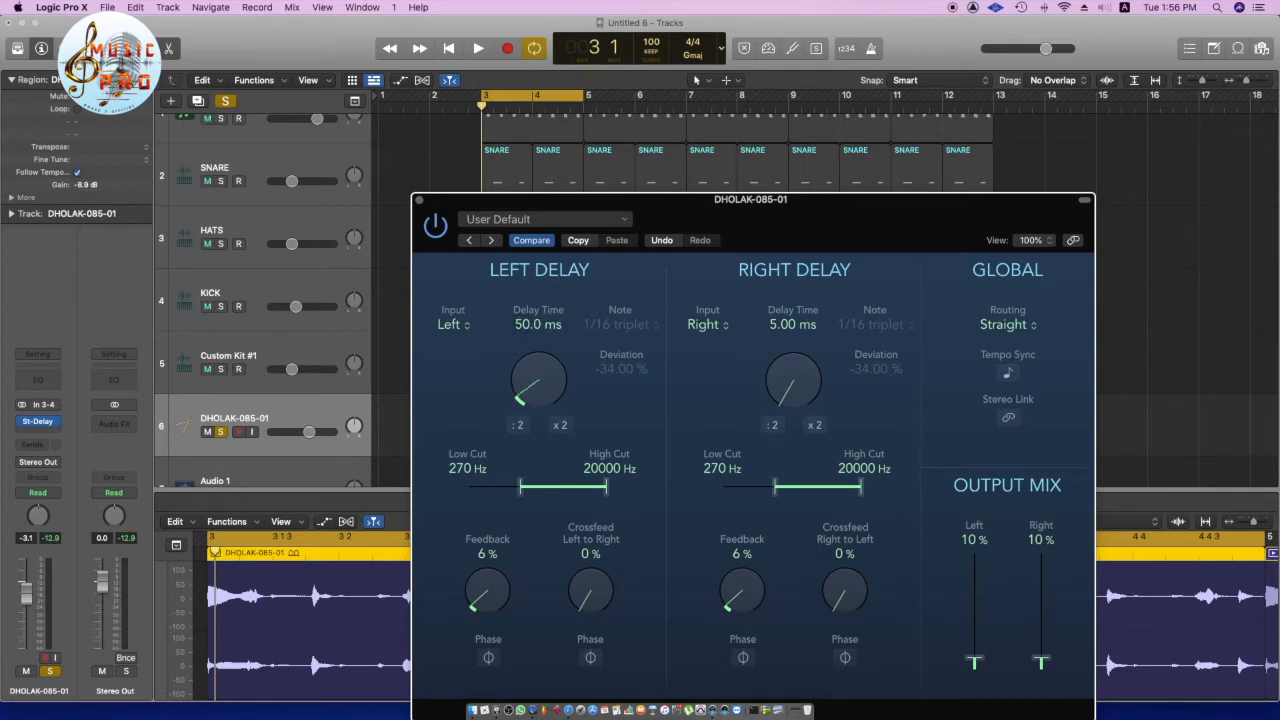
double_click(772, 326)
text(100)
key(Return)
Listen to the dholak with the 50 ms left and 100 ms right delay times
key(space)
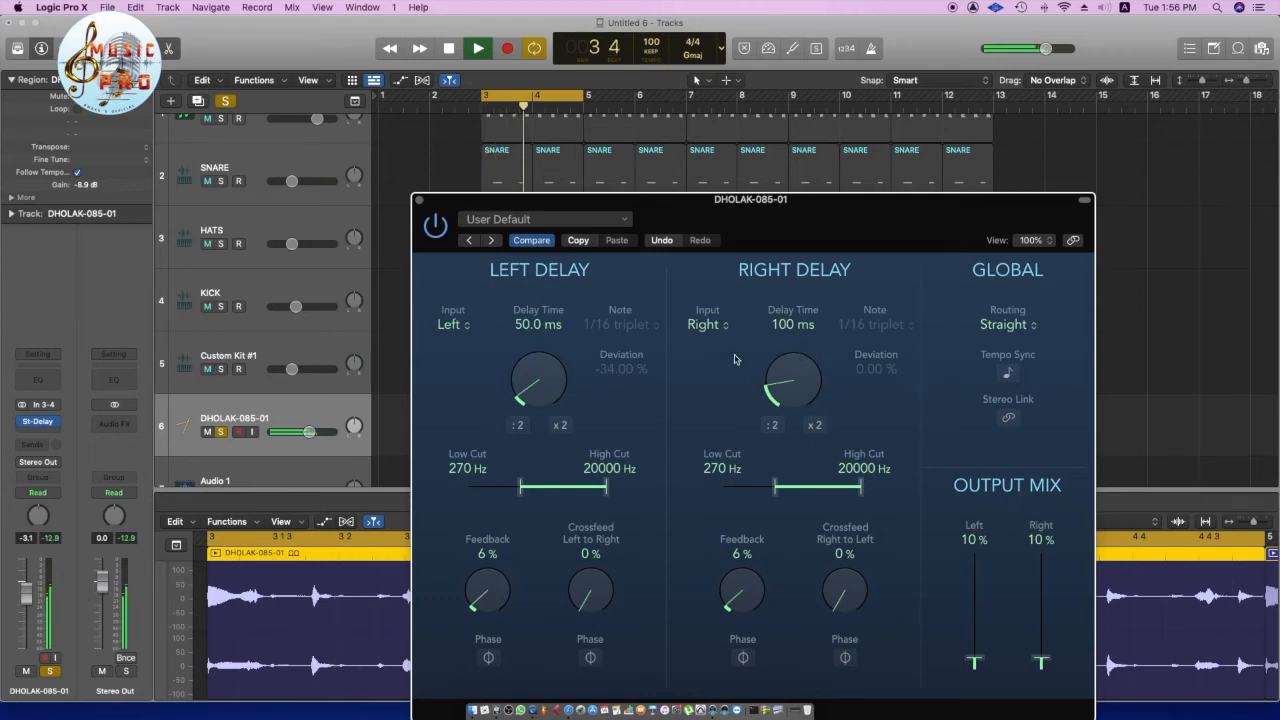
key(space)
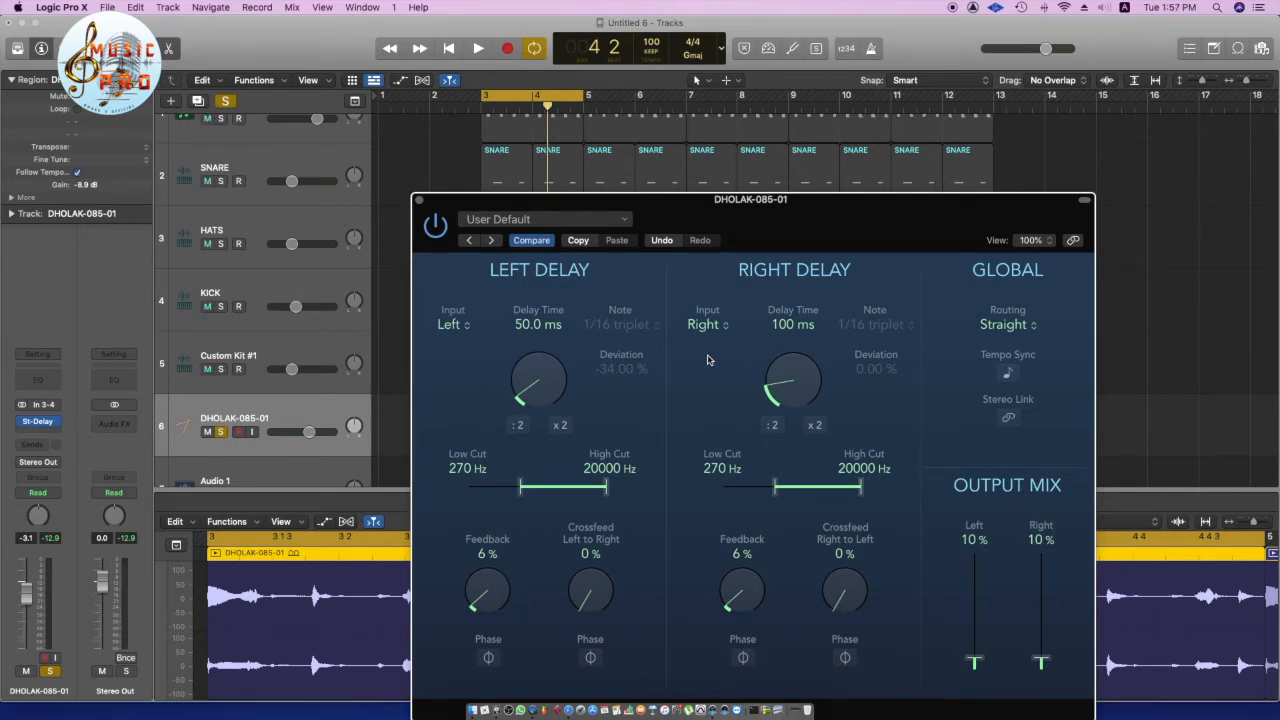
key(space)
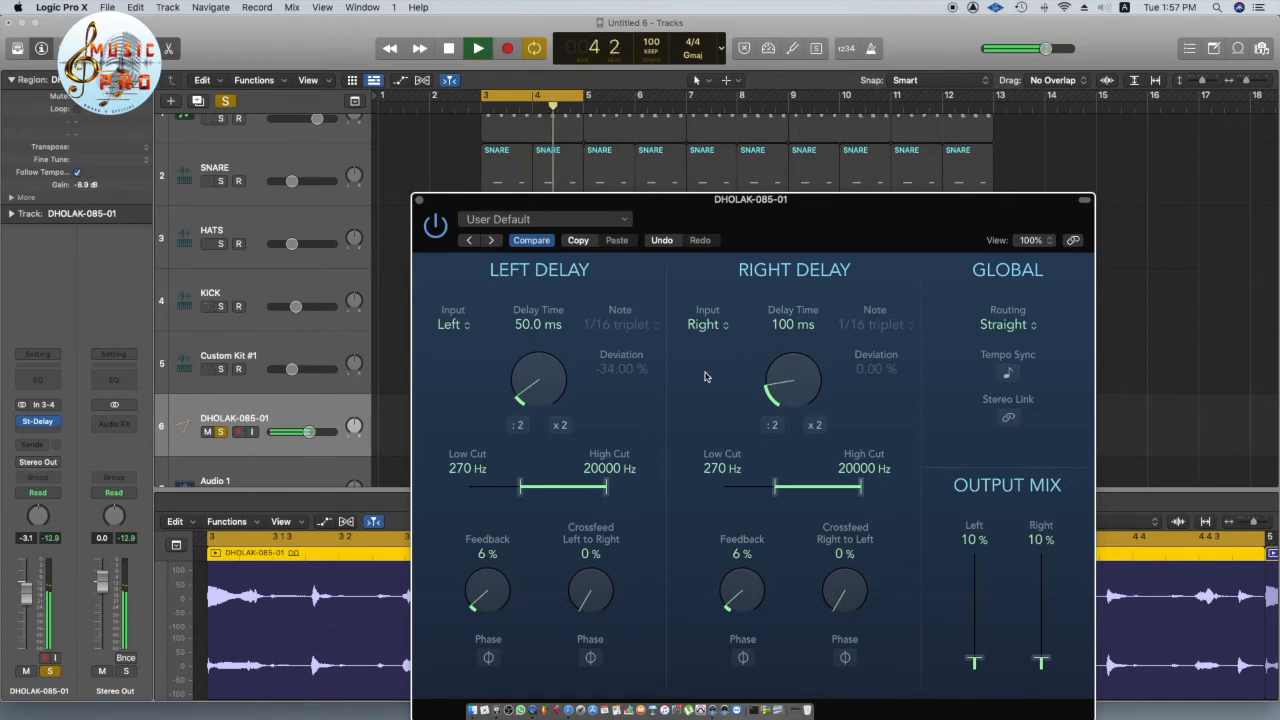
key(space)
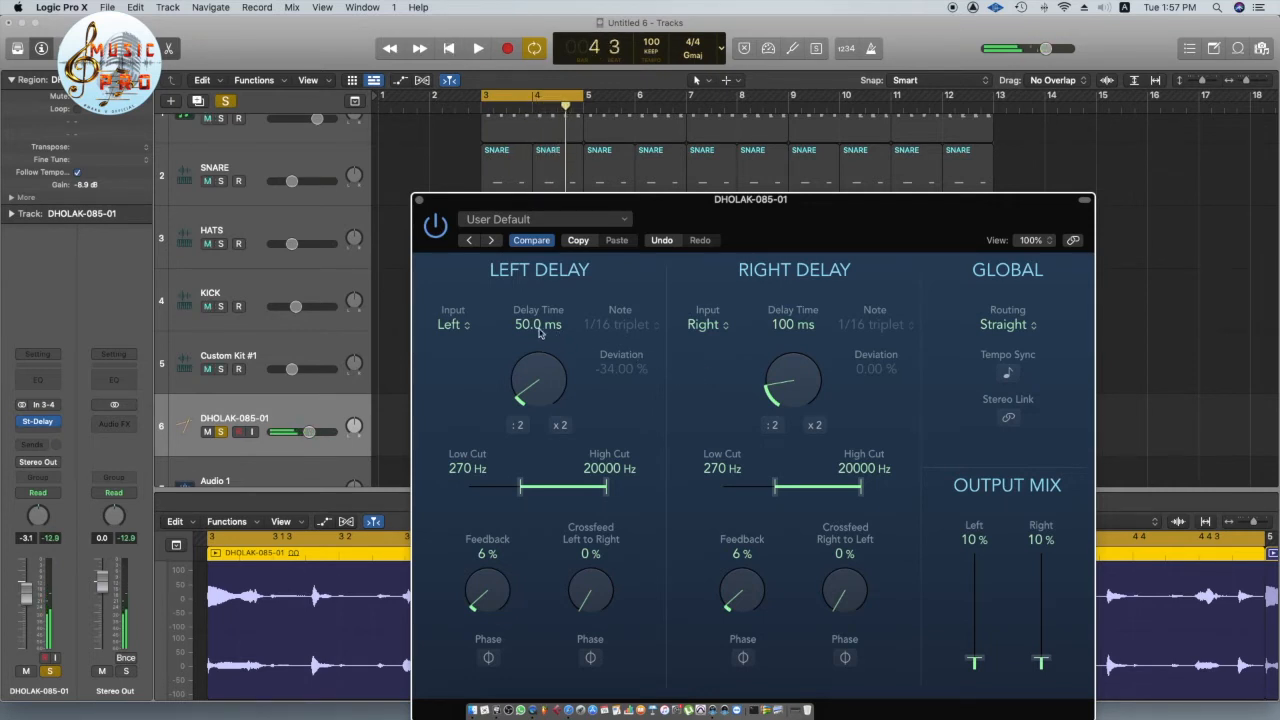
Set the dholak's Stereo Delay times to 25 ms left and 50 ms right
double_click(534, 325)
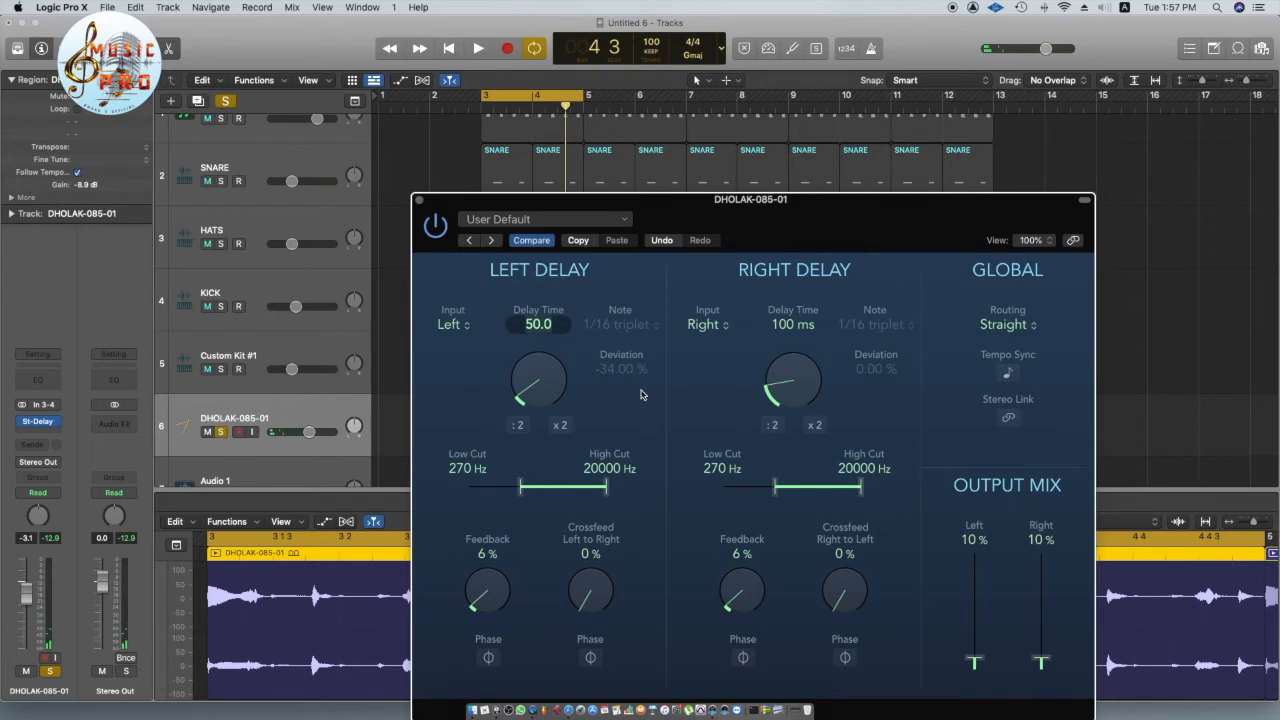
text(25)
key(Return)
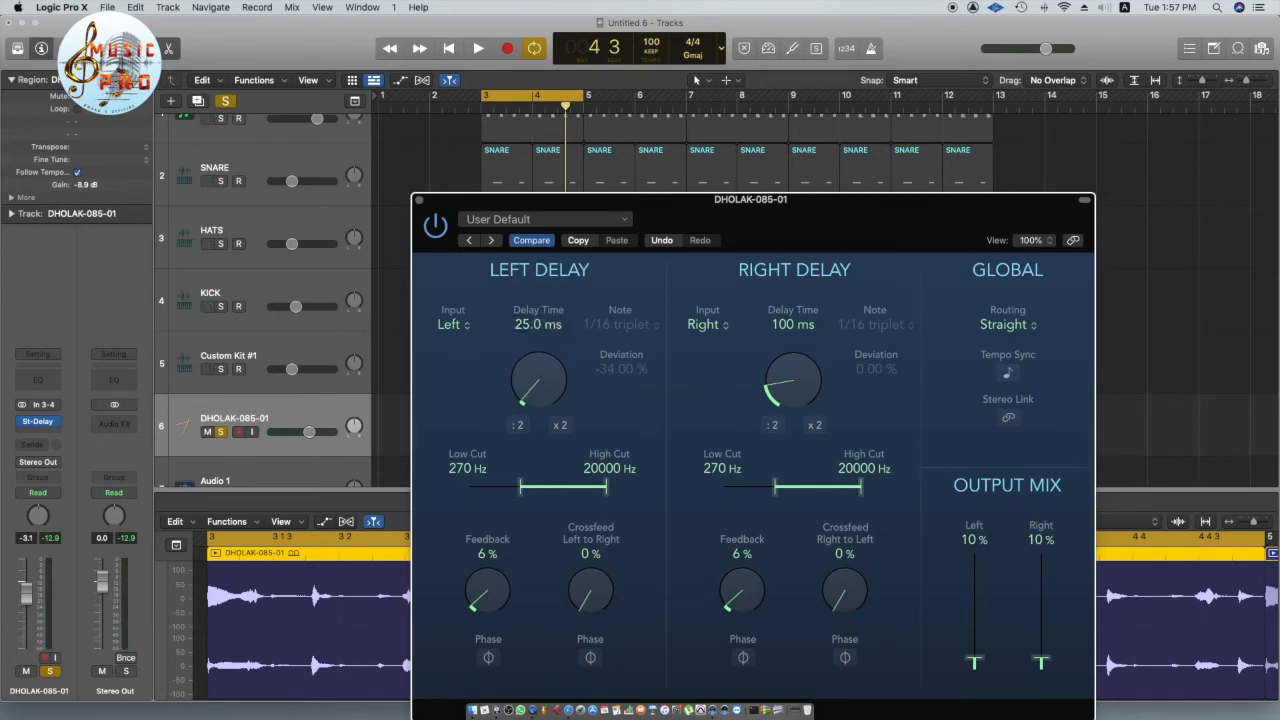
double_click(786, 324)
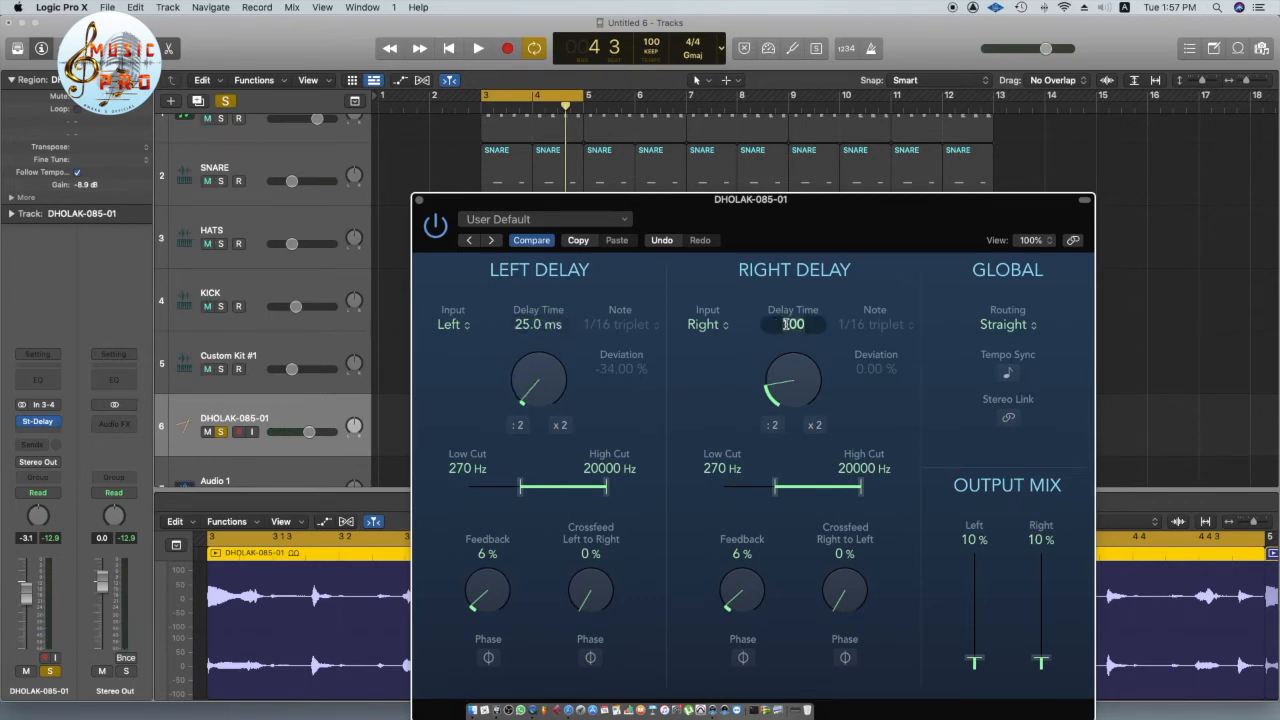
text(50)
key(Return)
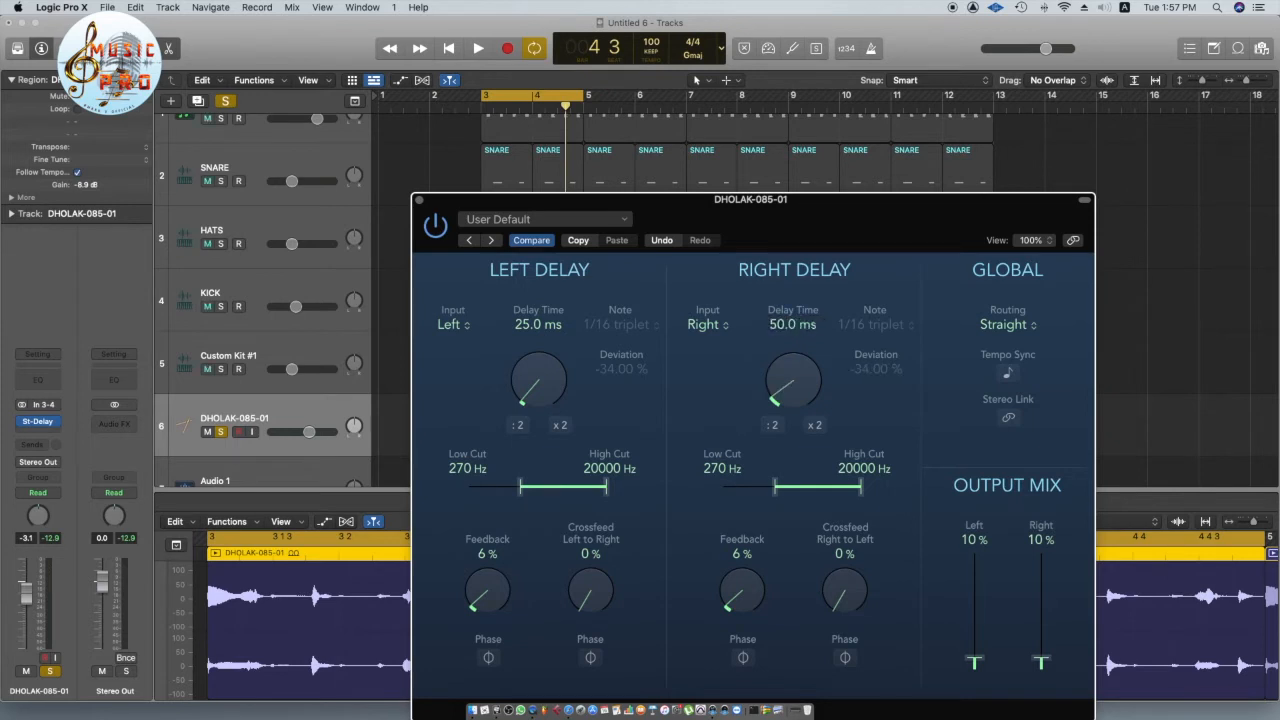
Play the dholak, comparing its Stereo Delay bypassed and enabled, and close the effect window
key(space)
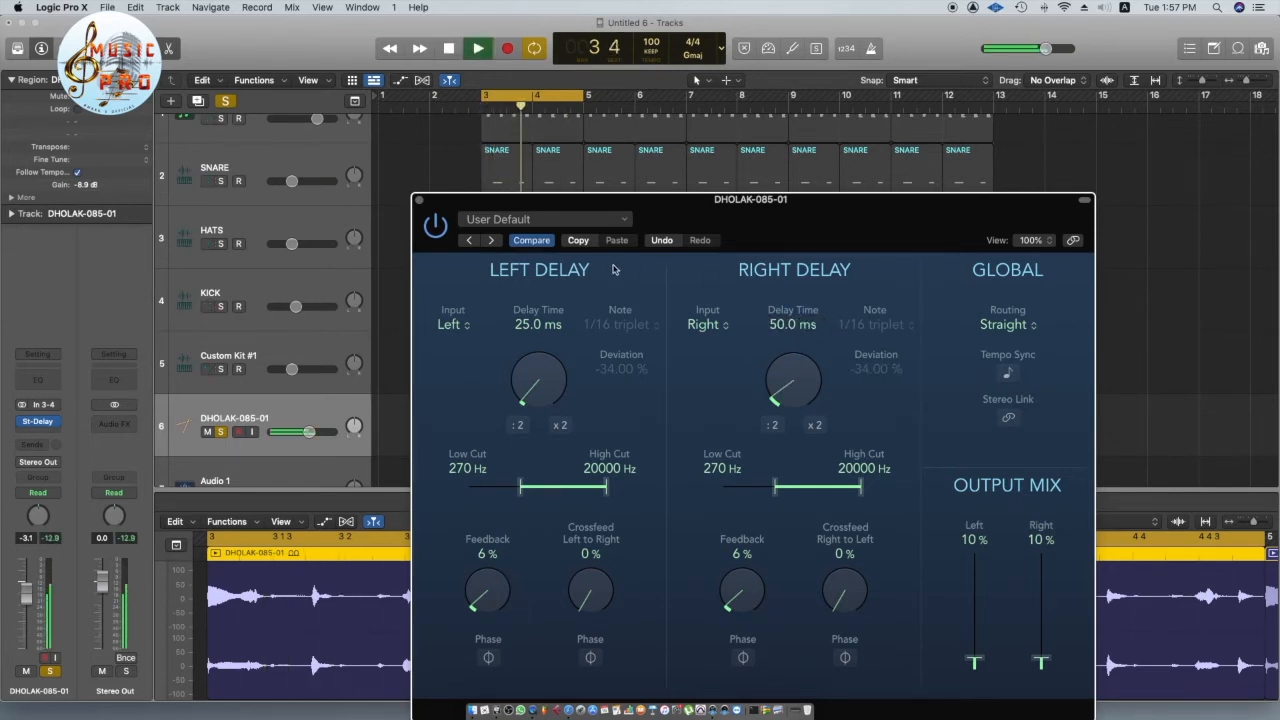
click(435, 226)
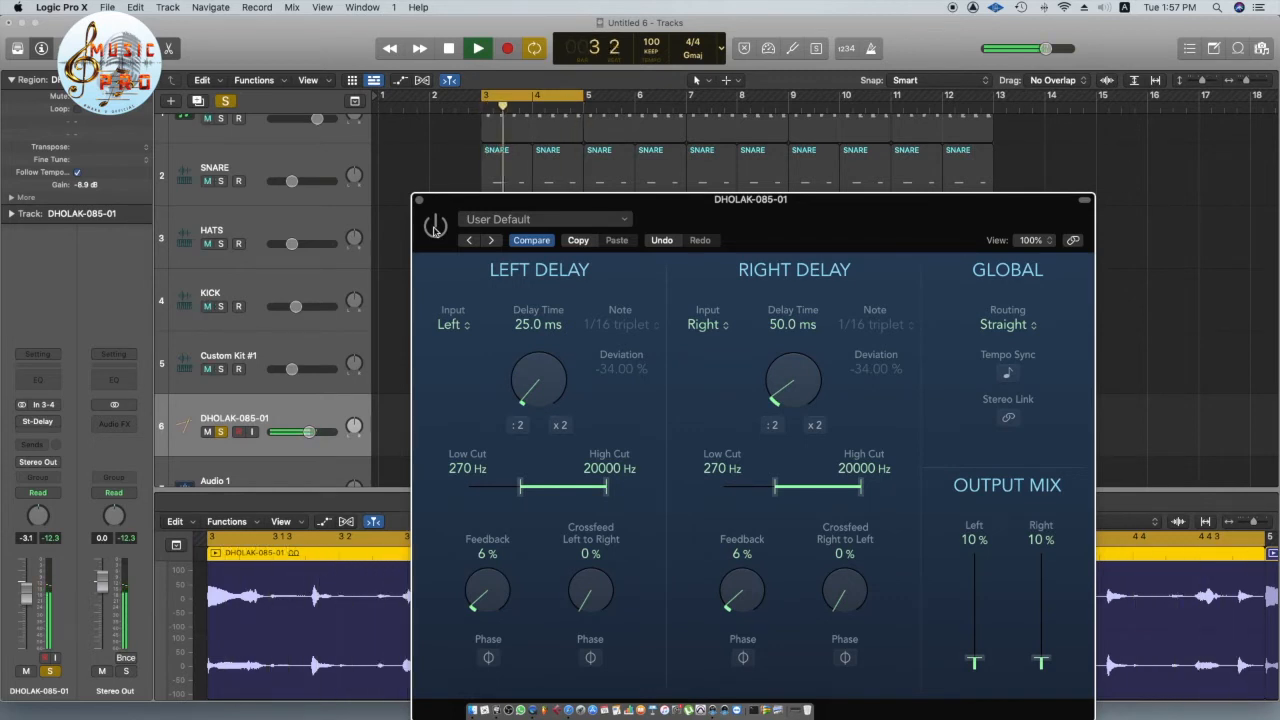
click(434, 227)
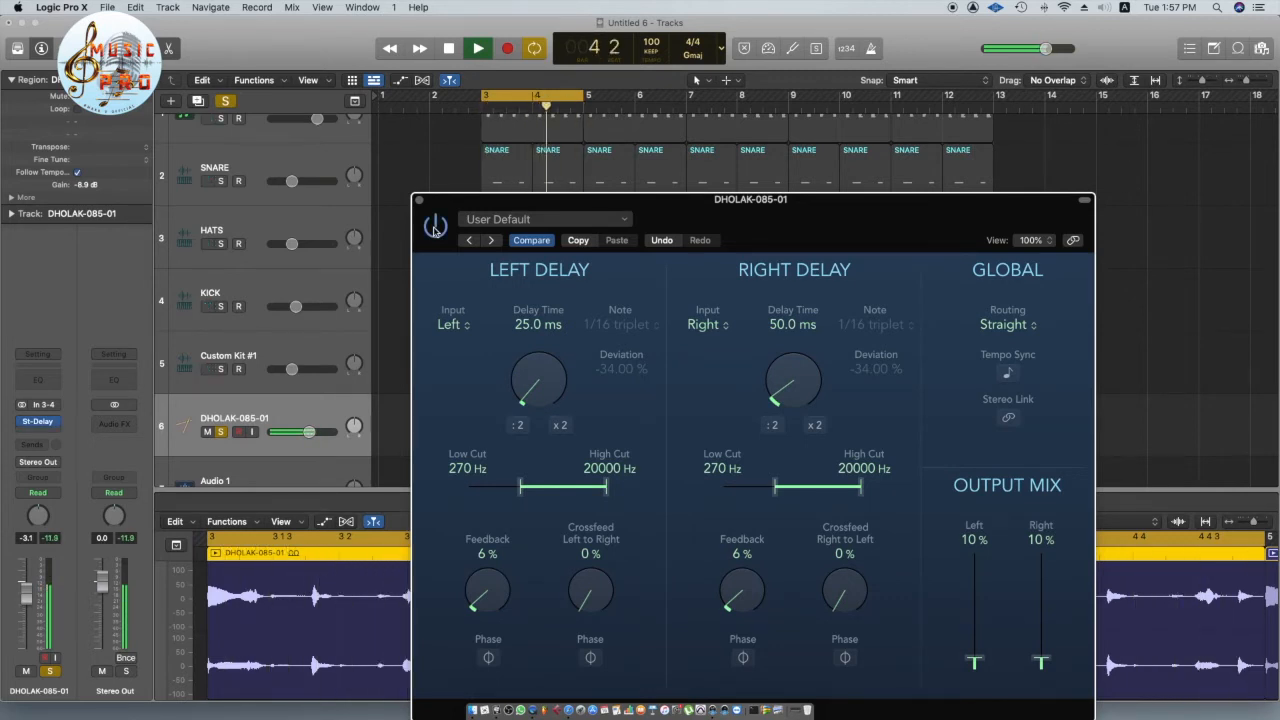
key(space)
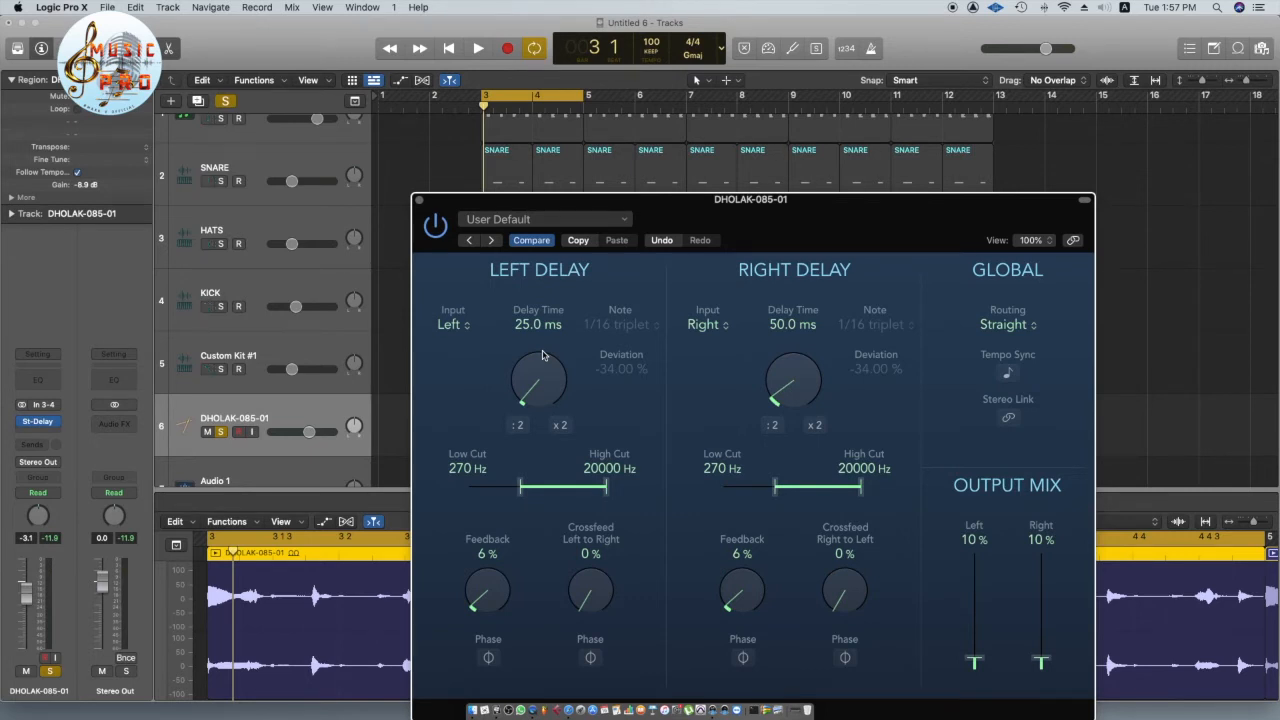
click(419, 200)
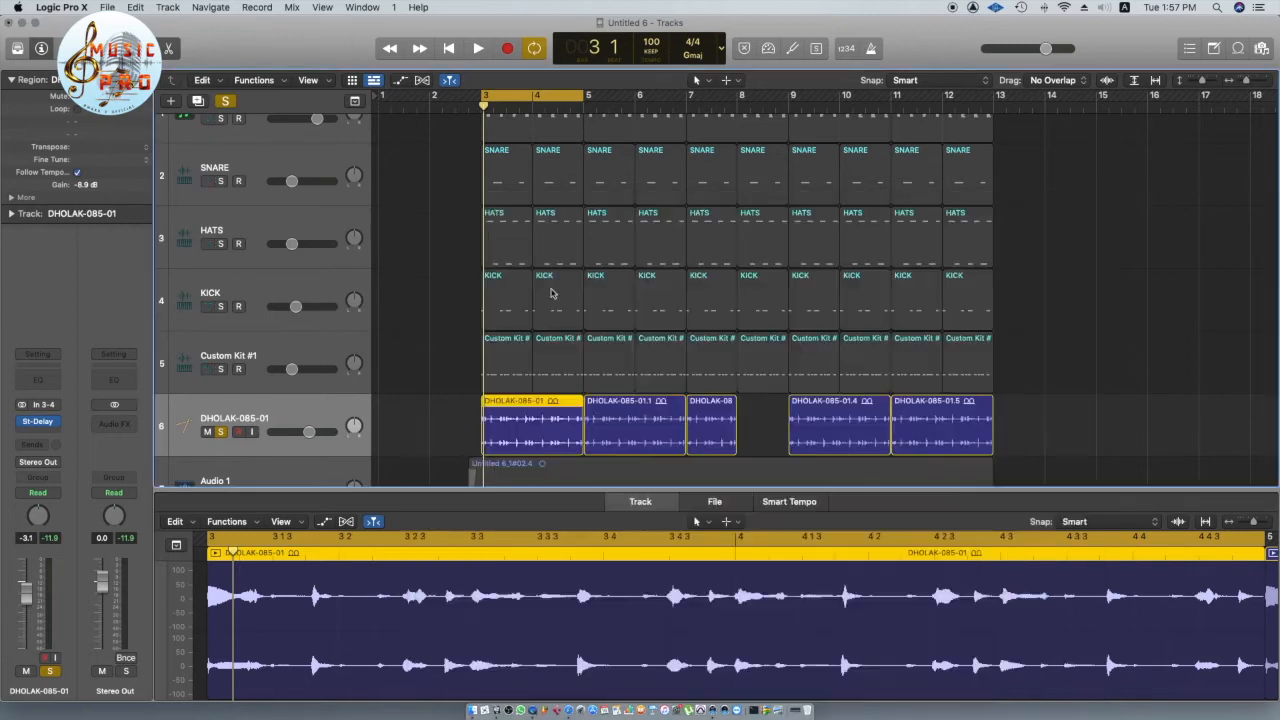
Clear the dholak's solo, solo the SNARE, HATS, KICK and Custom Kit #1 tracks, and listen to them together
scroll(461, 347, up, 1)
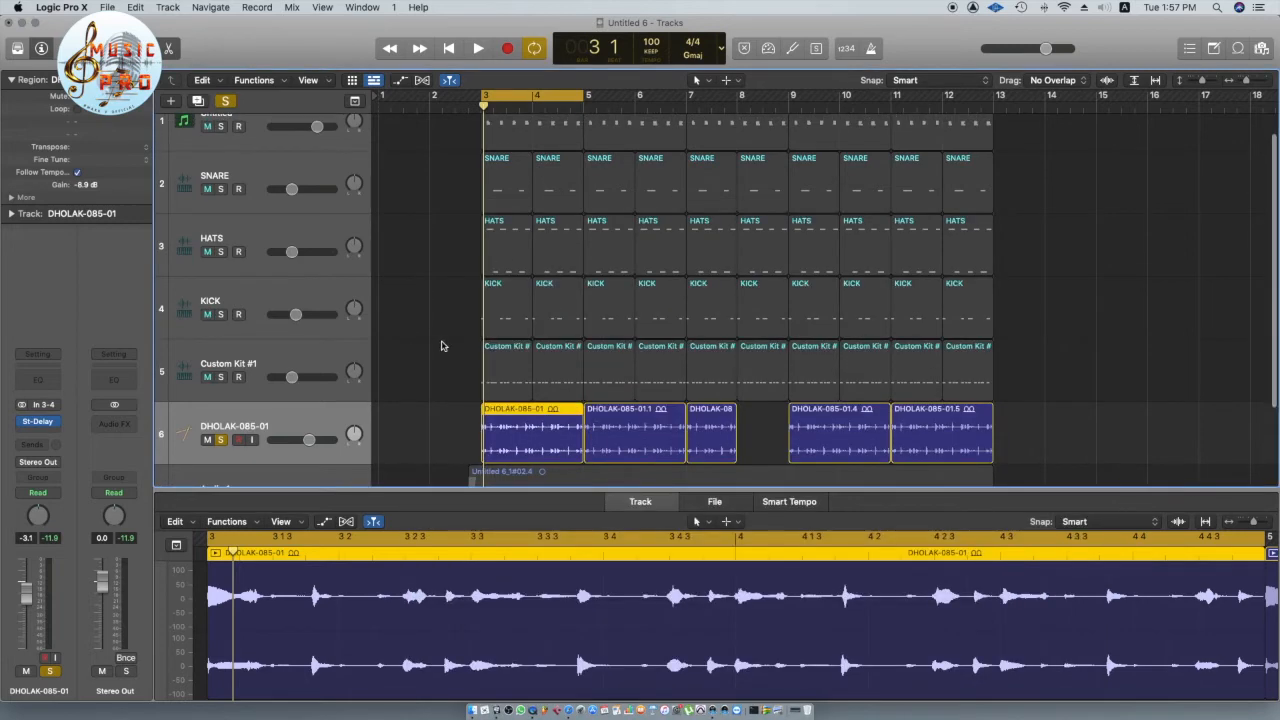
scroll(445, 346, up, 2)
click(225, 100)
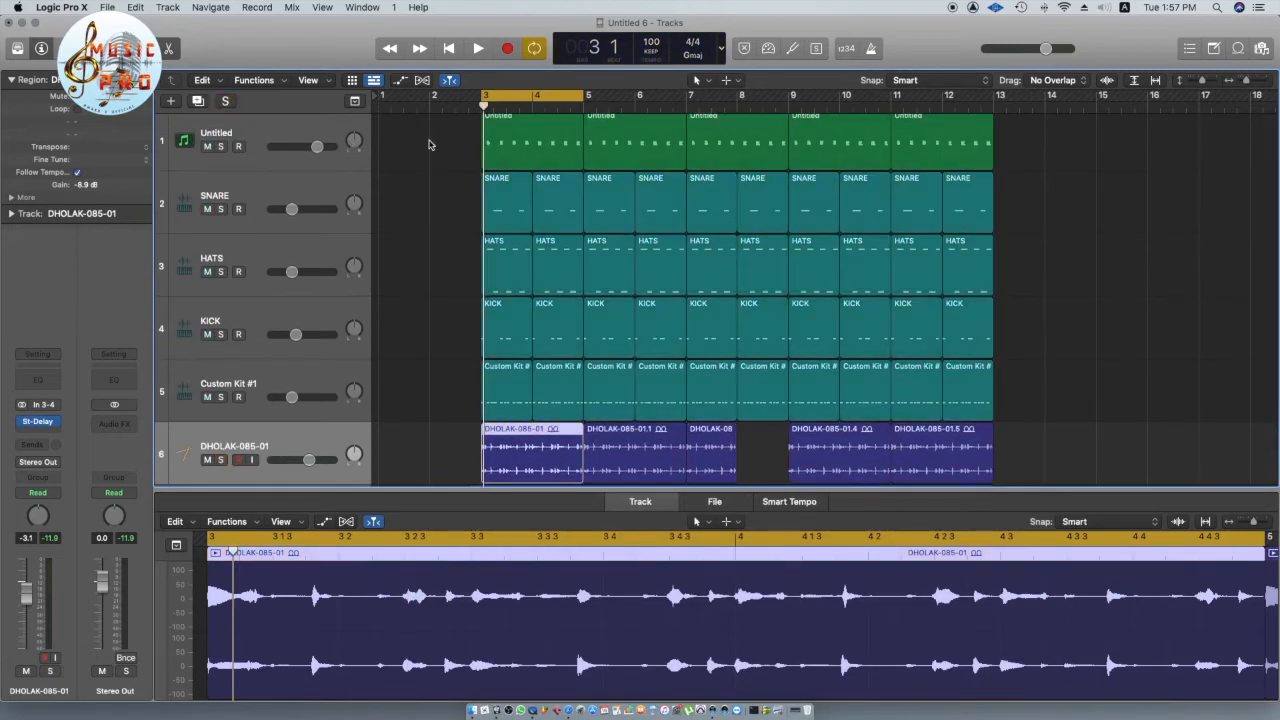
scroll(450, 172, up, 1)
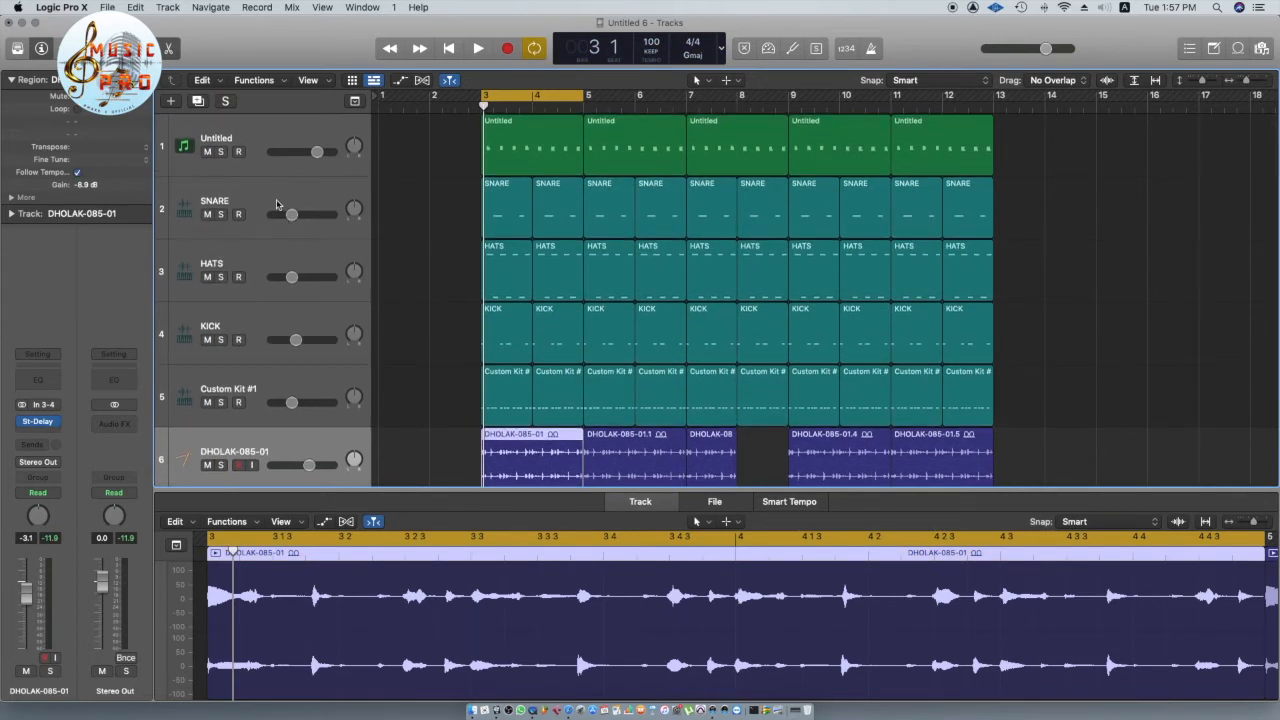
drag(221, 214, 222, 404)
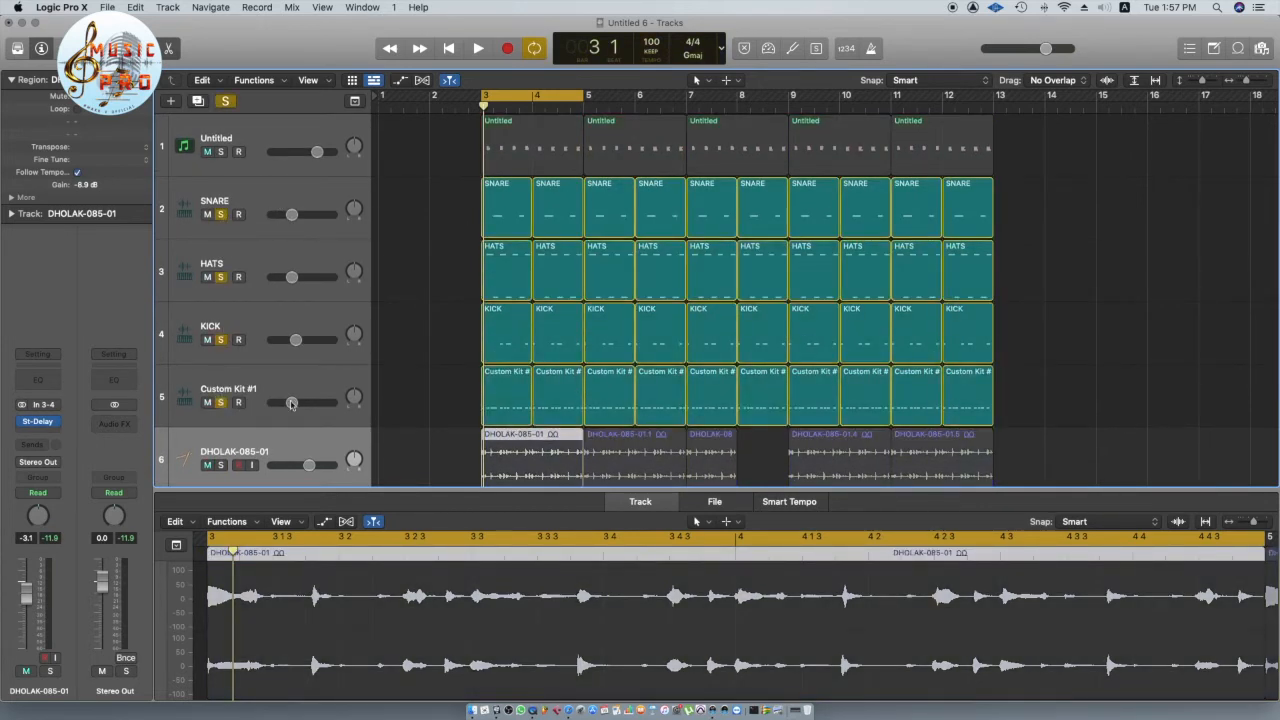
key(space)
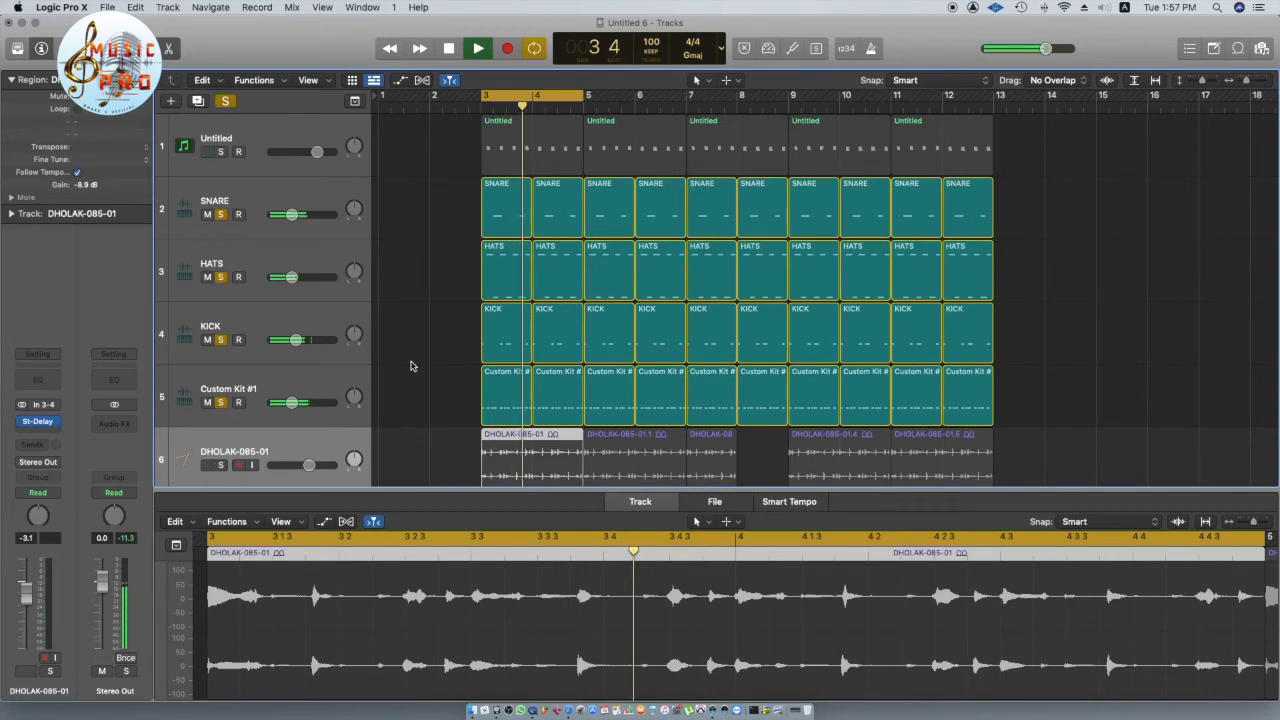
key(space)
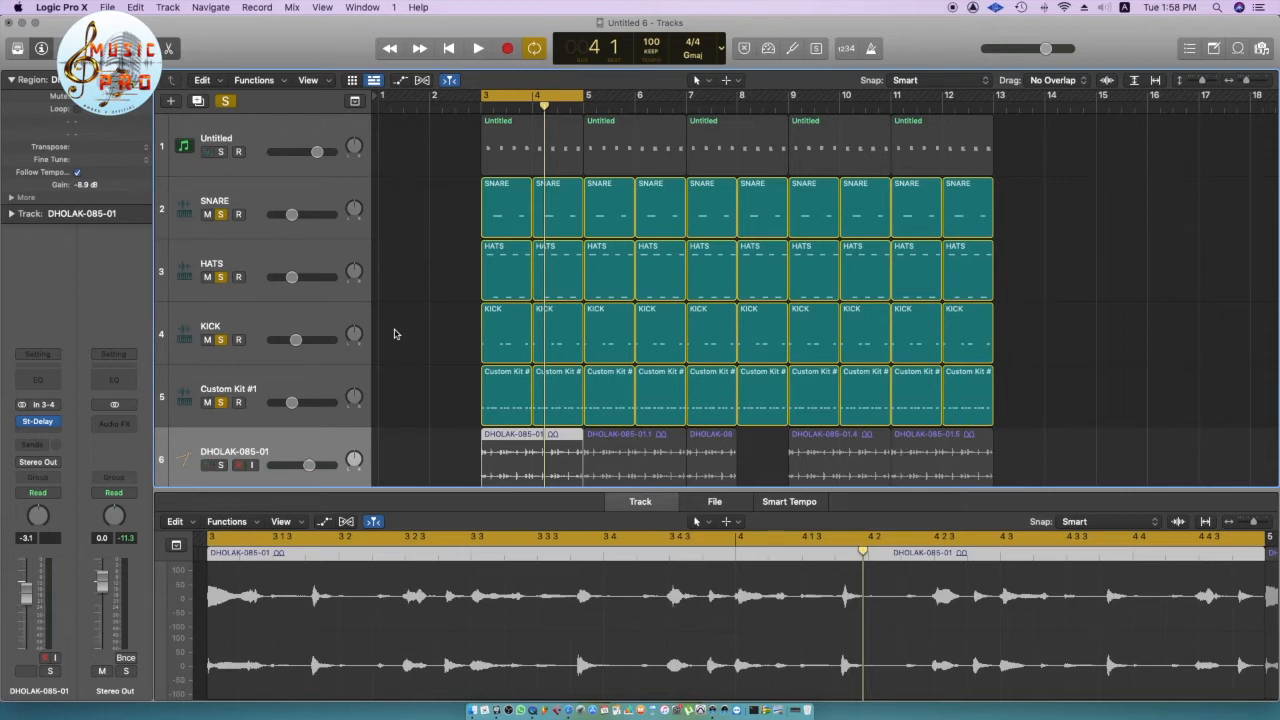
click(401, 337)
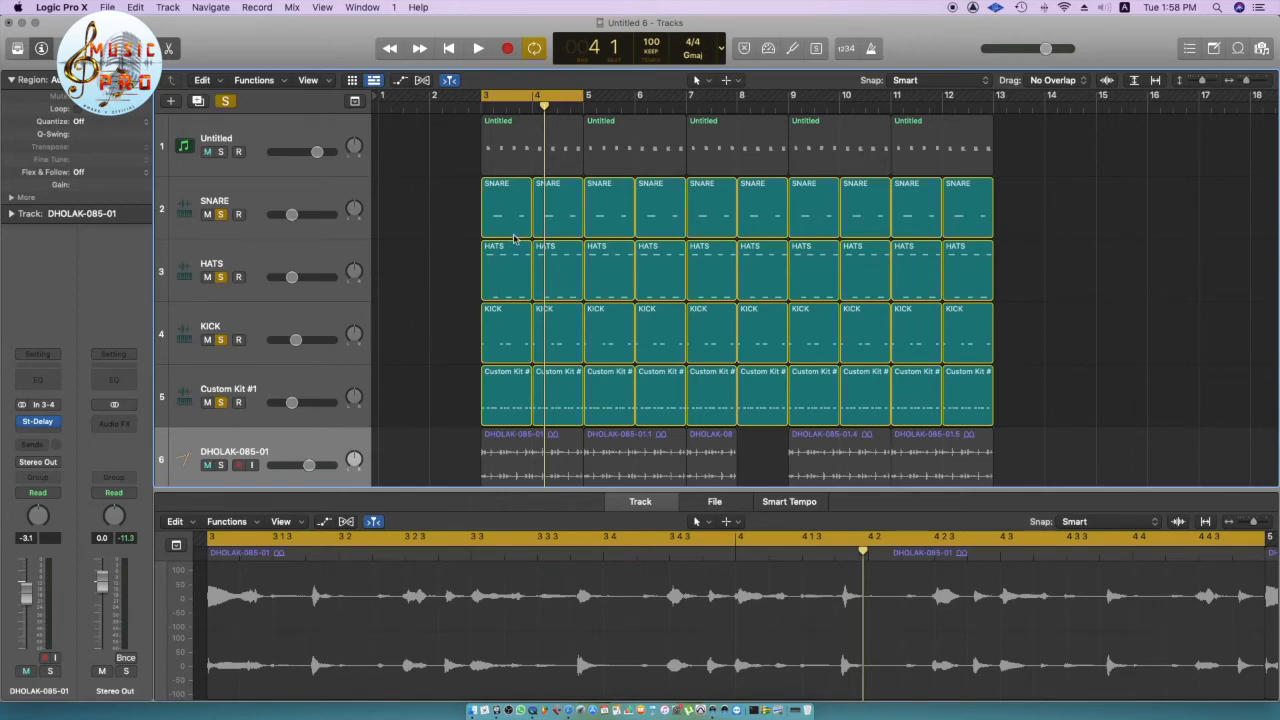
Clear all solos, solo only the SNARE track and listen to it briefly
click(225, 101)
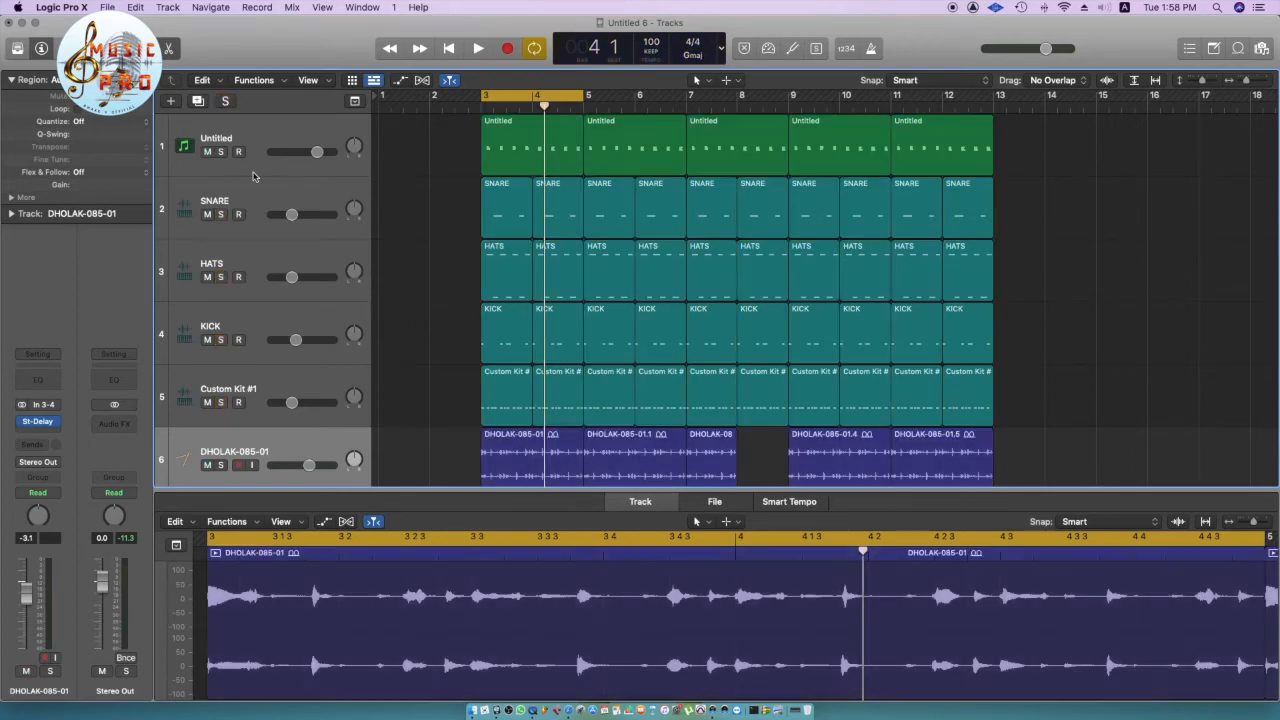
click(221, 215)
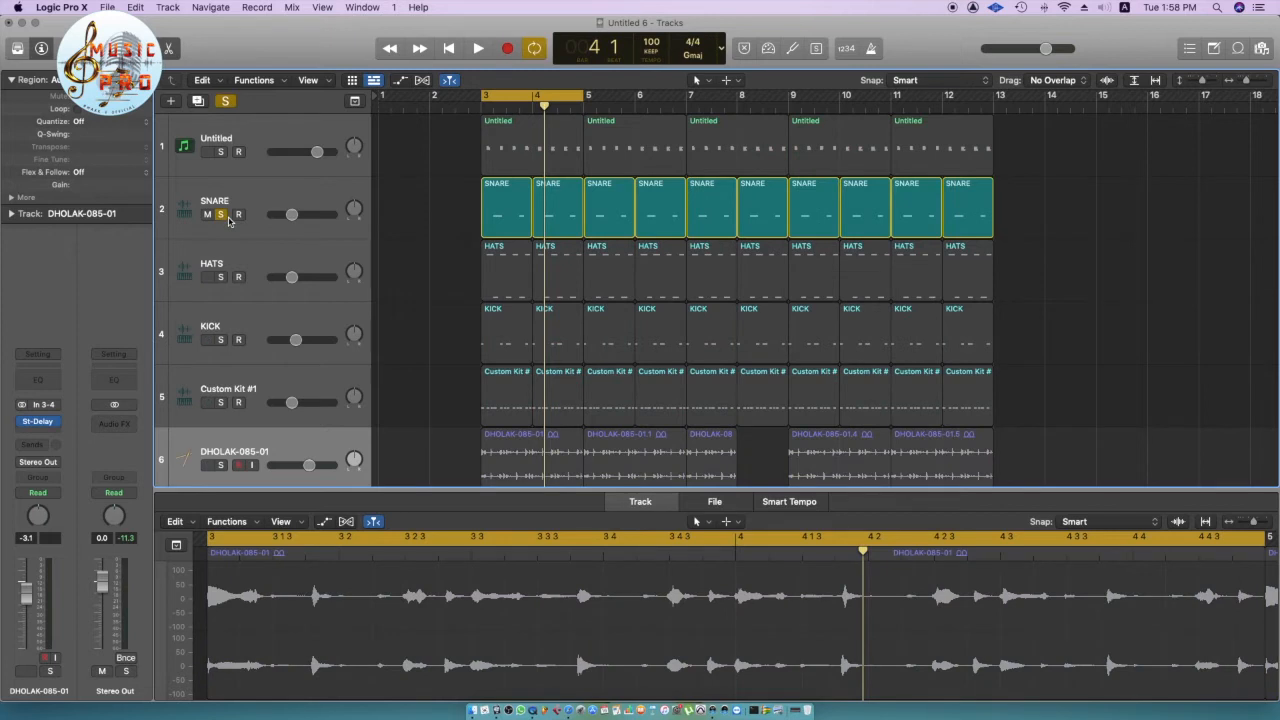
key(space)
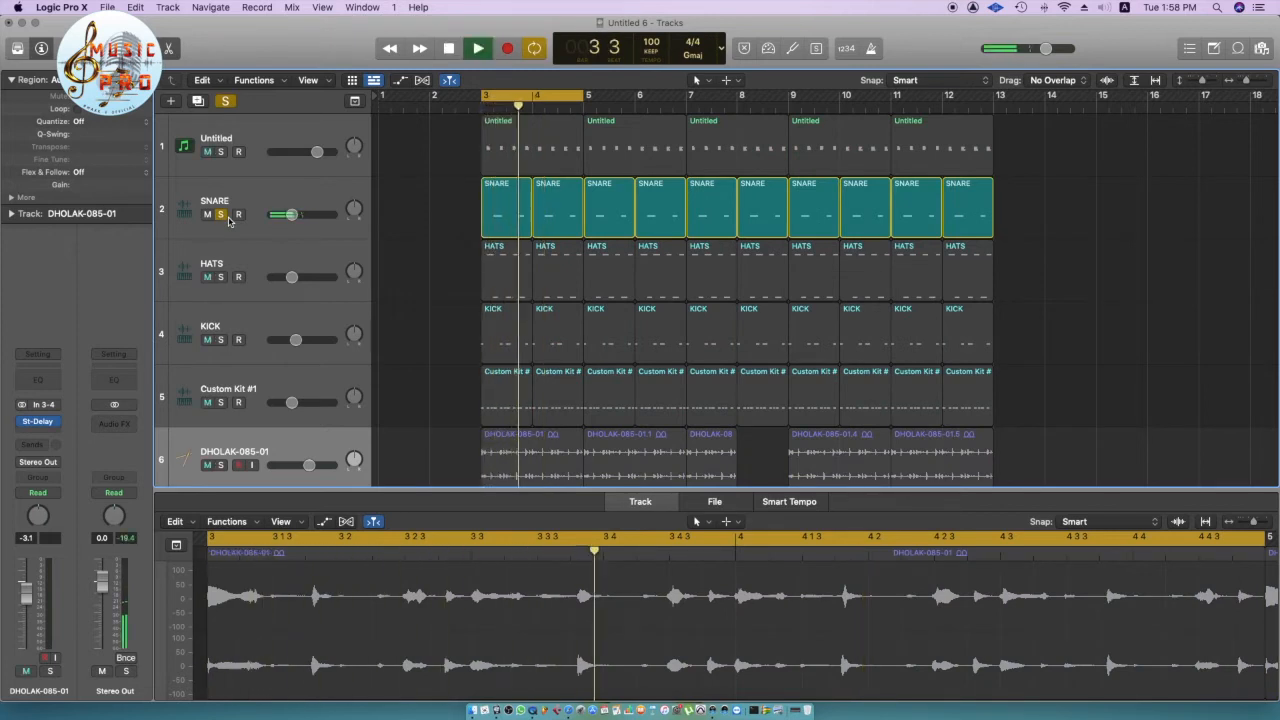
key(space)
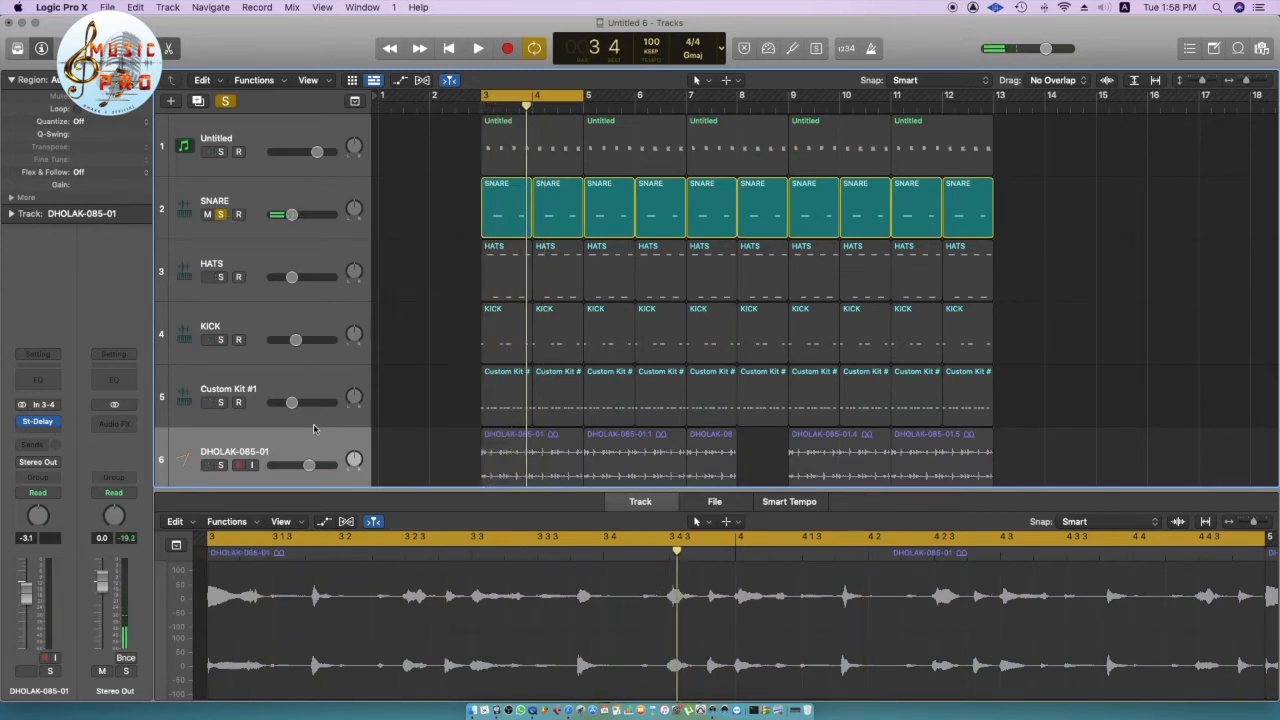
In the mixer, copy the Stereo Delay from the DHOLAK-085-01 channel to the SNARE channel and close the mixer
key(super+2)
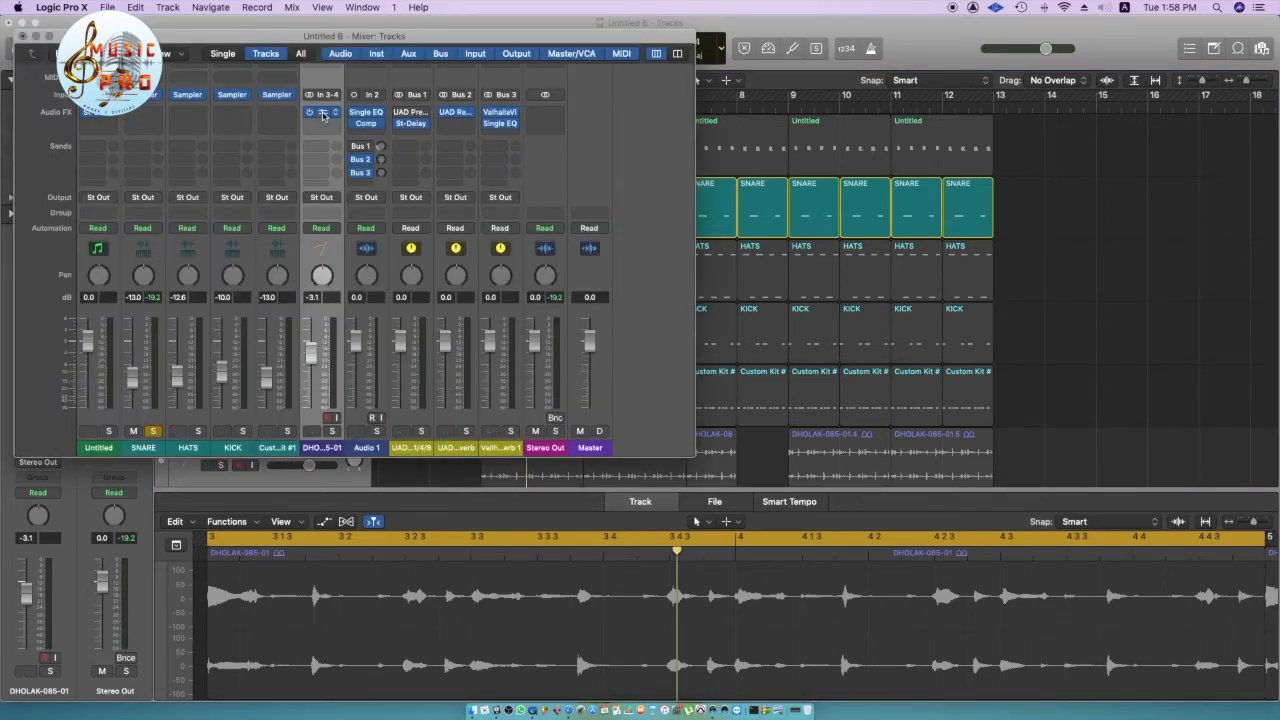
drag(322, 114, 148, 117)
click(23, 37)
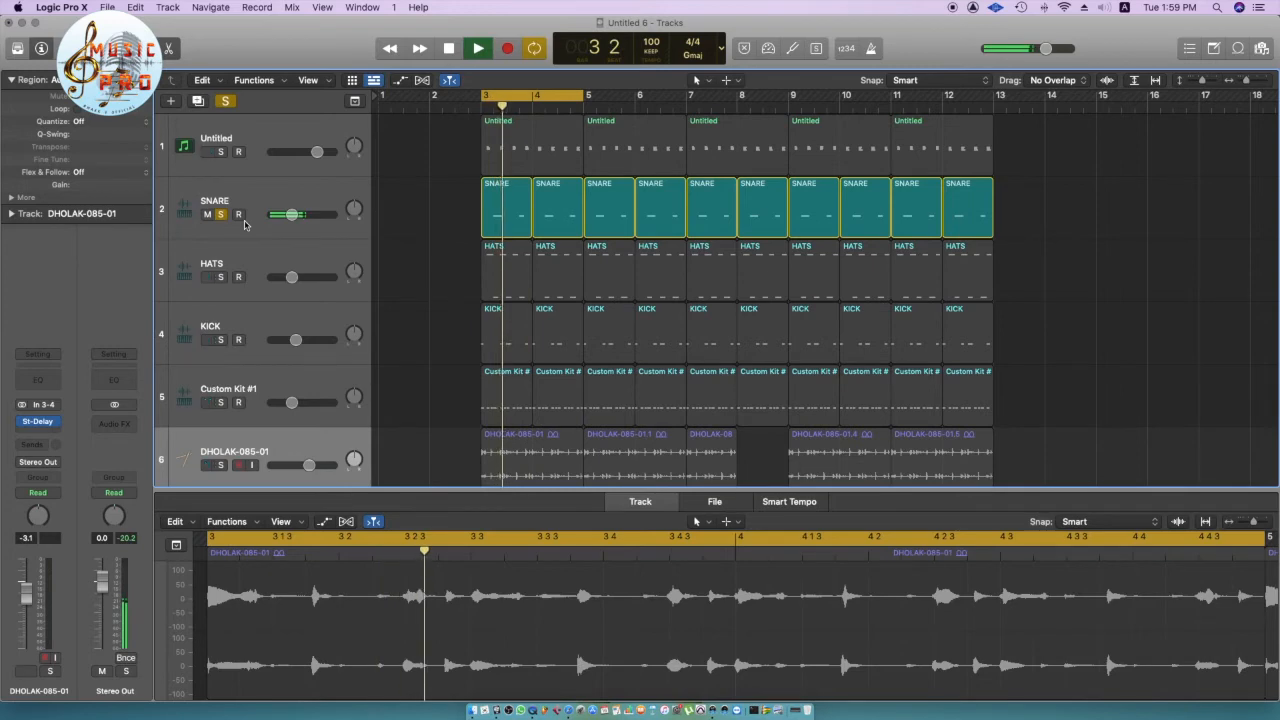
Select the SNARE track during playback, open its copied Stereo Delay and turn on Stereo Link
click(244, 224)
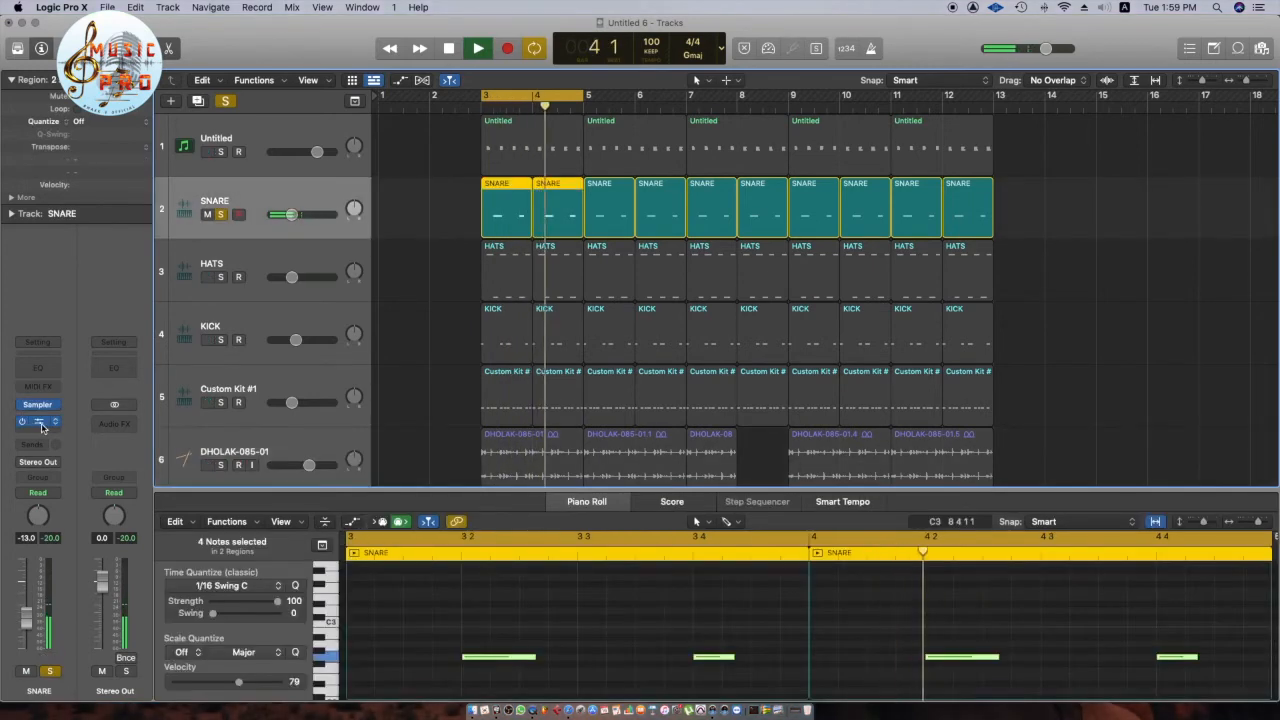
click(42, 425)
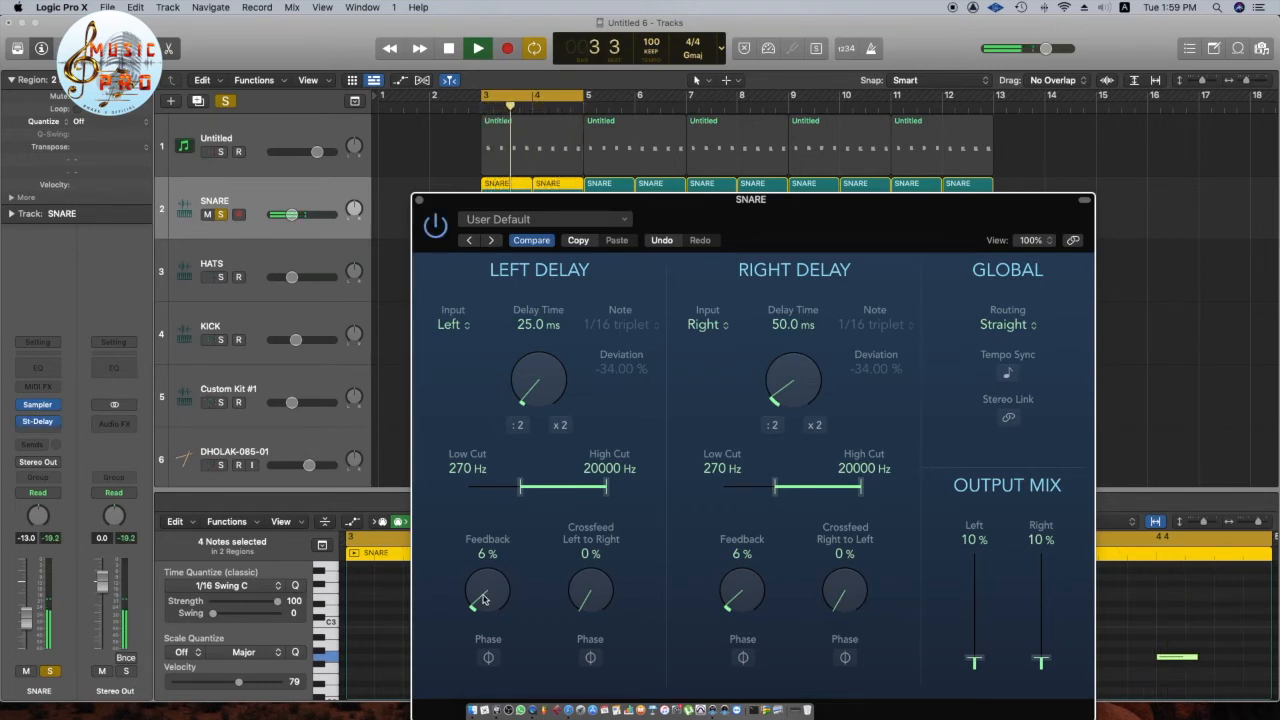
click(1008, 417)
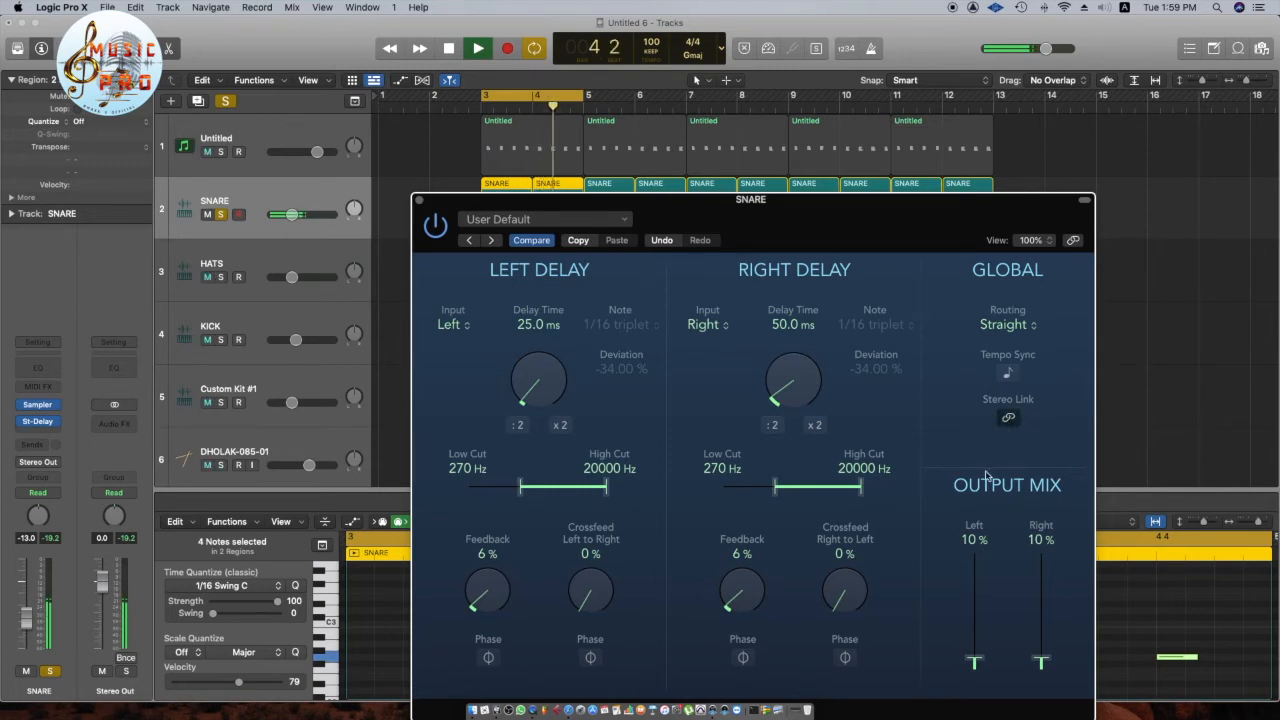
In the SNARE's linked Stereo Delay, set both output mix levels to 30% and feedback to 25%, and stop playback
drag(975, 661, 977, 638)
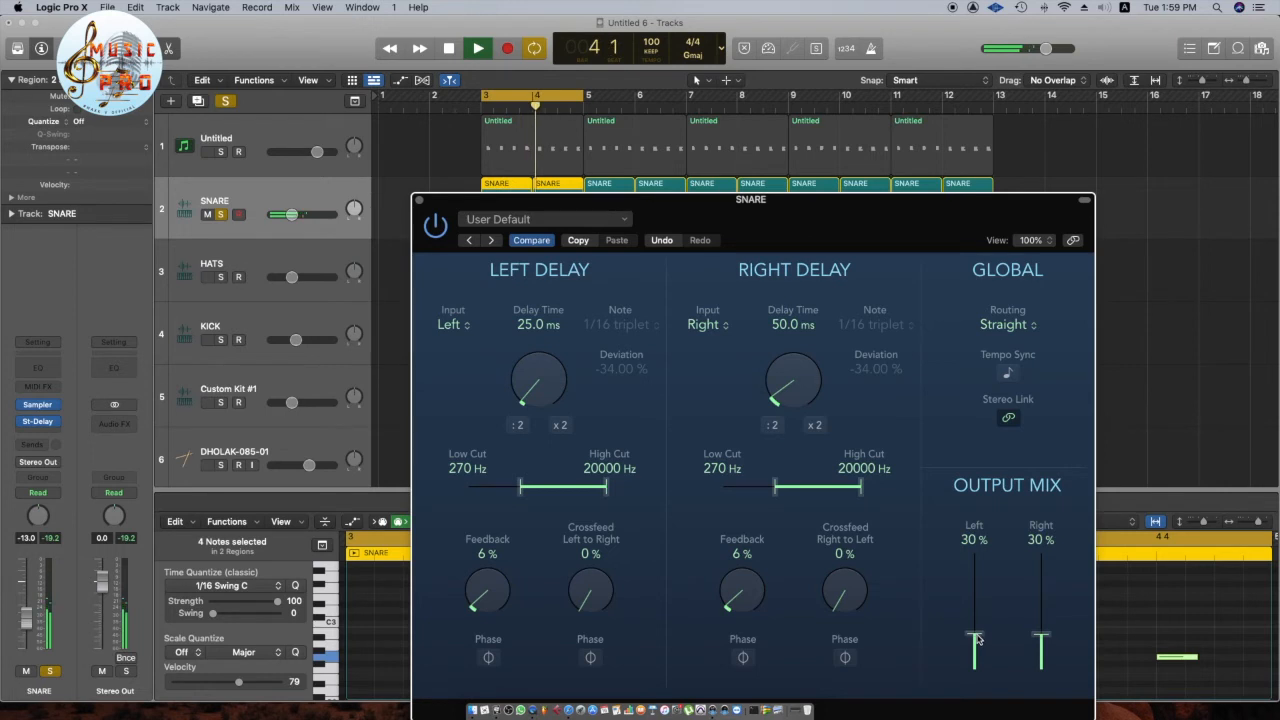
drag(486, 595, 488, 555)
key(space)
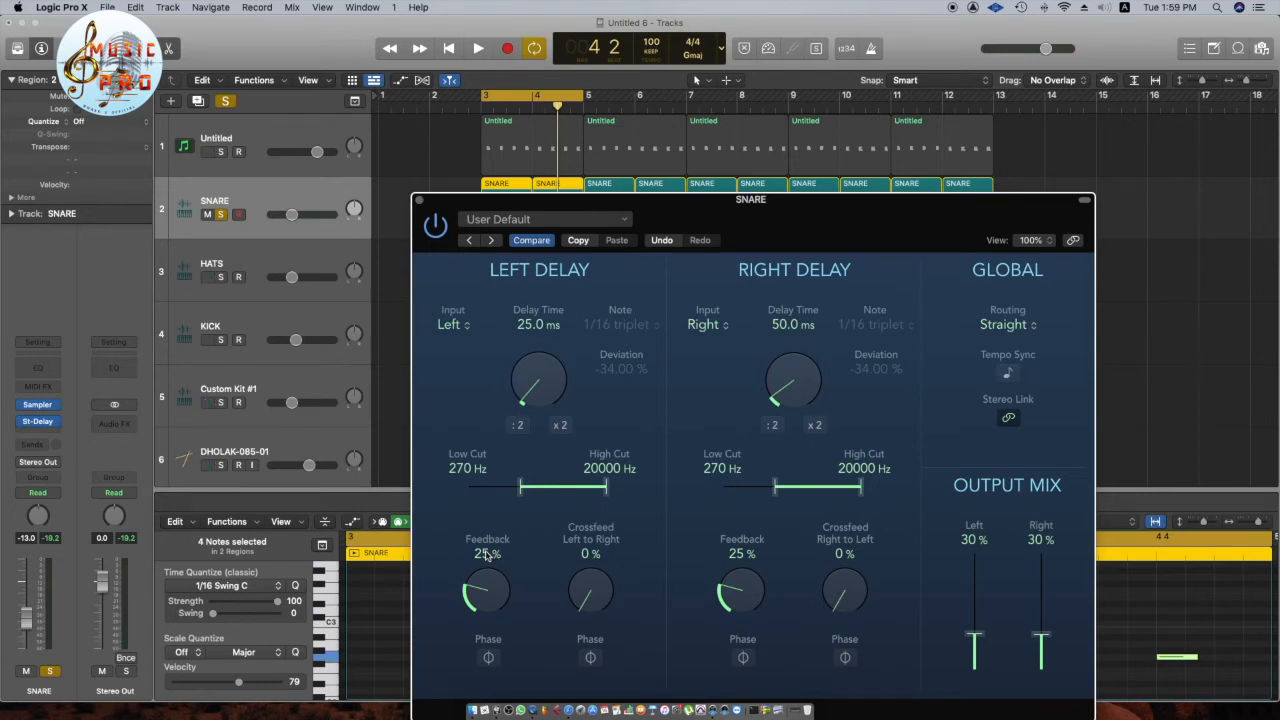
Compare the SNARE with its Stereo Delay bypassed and active over several short playbacks, and close the plug-in
key(space)
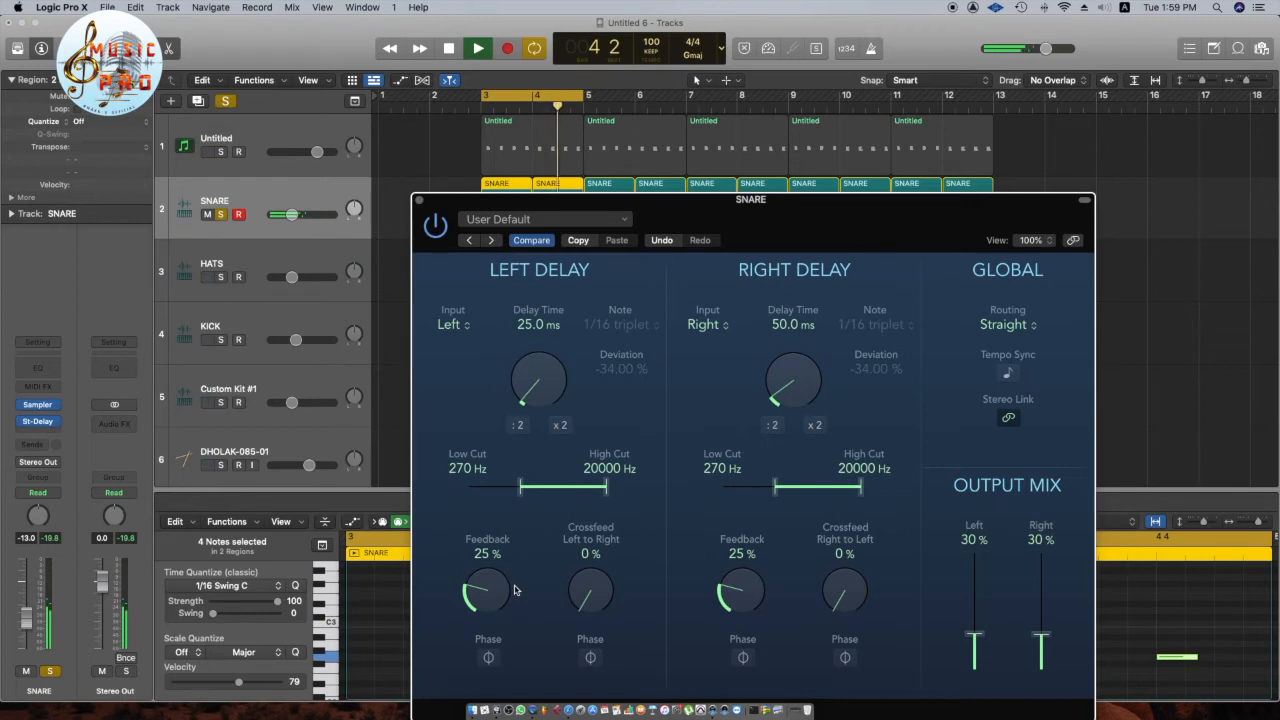
key(space)
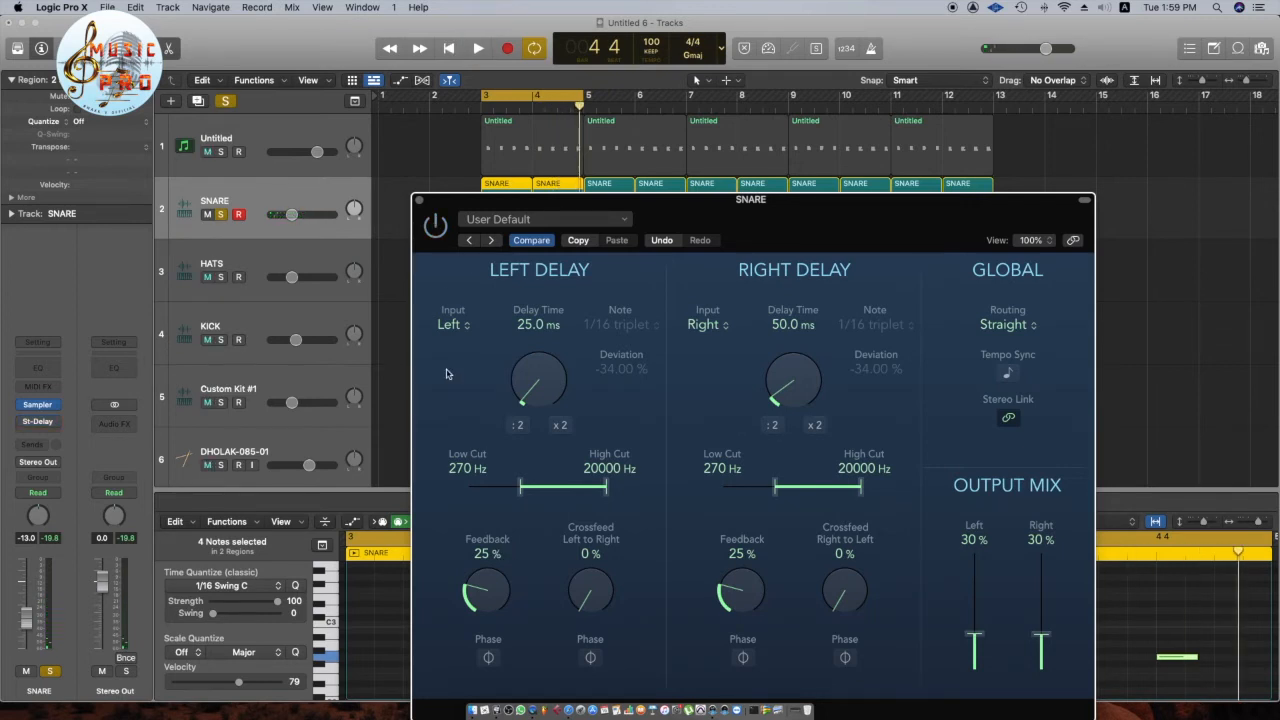
key(space)
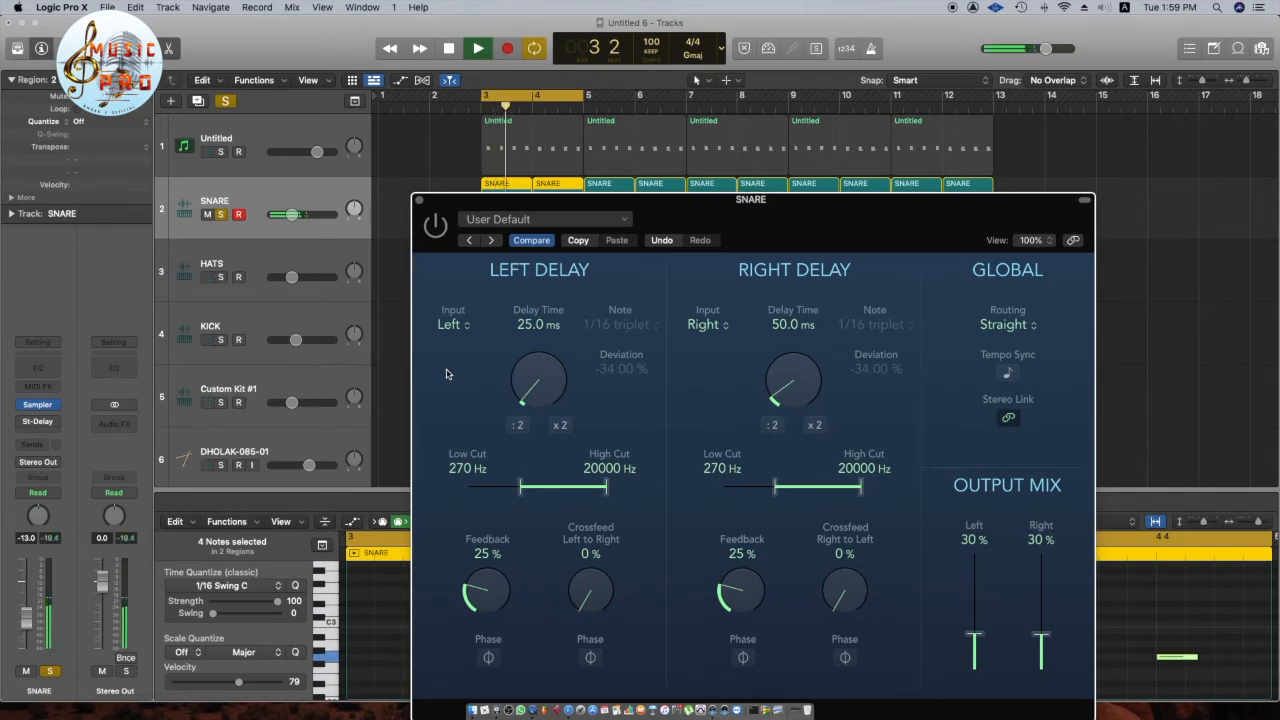
key(space)
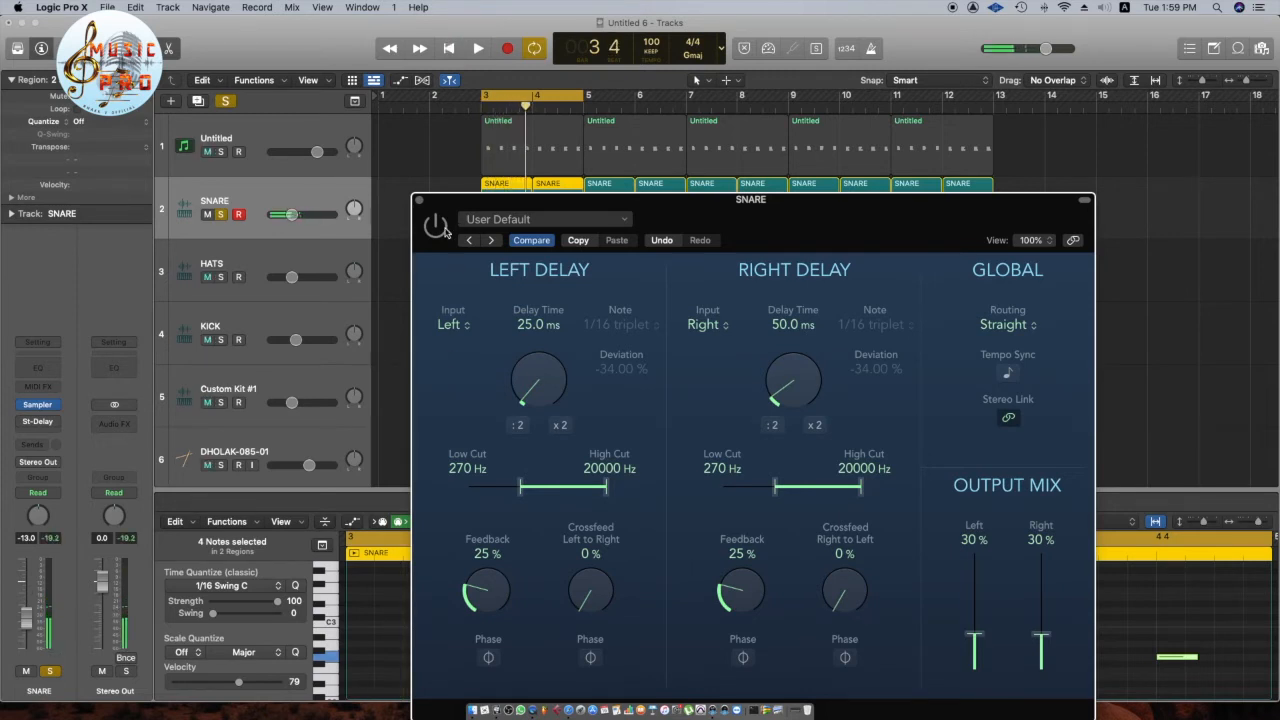
key(space)
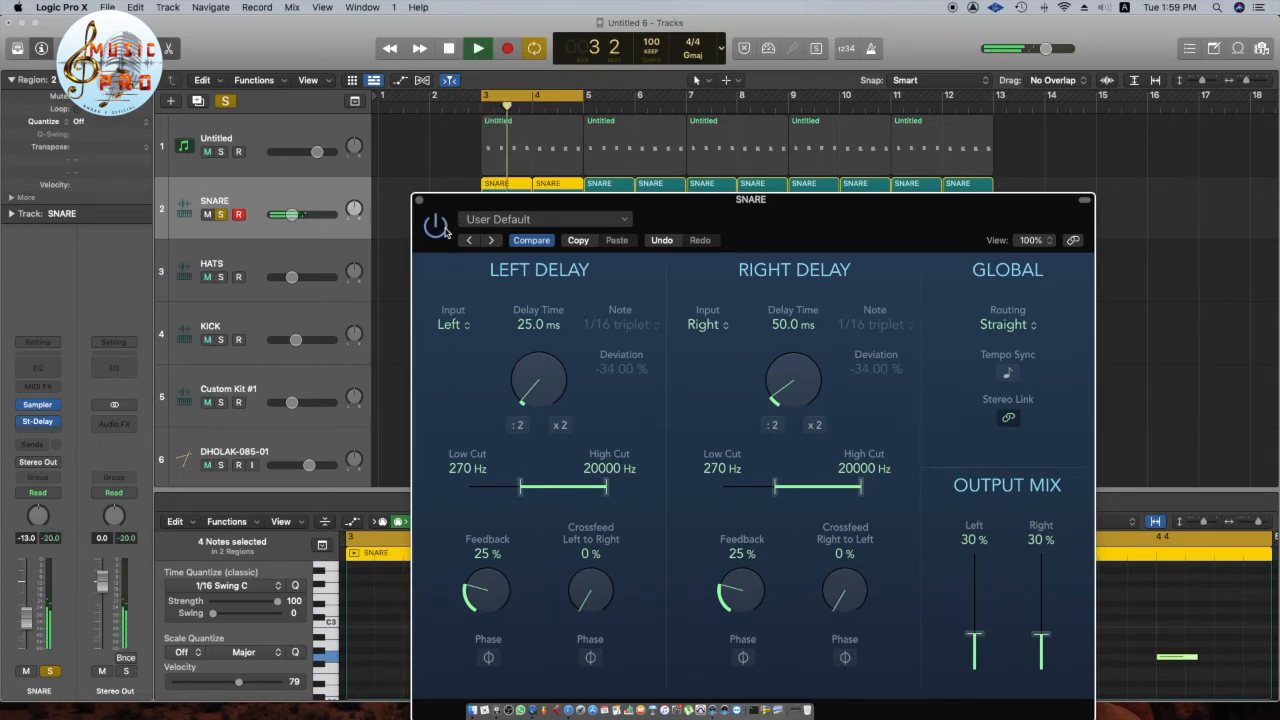
key(space)
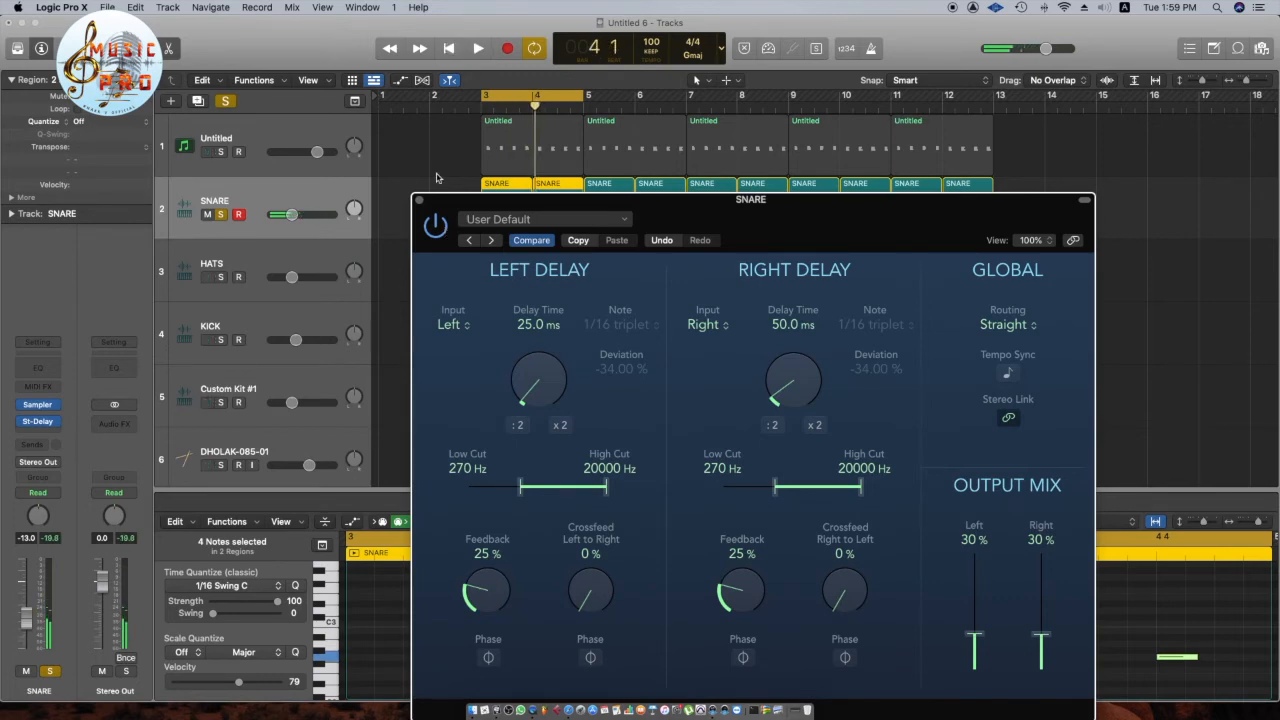
click(419, 202)
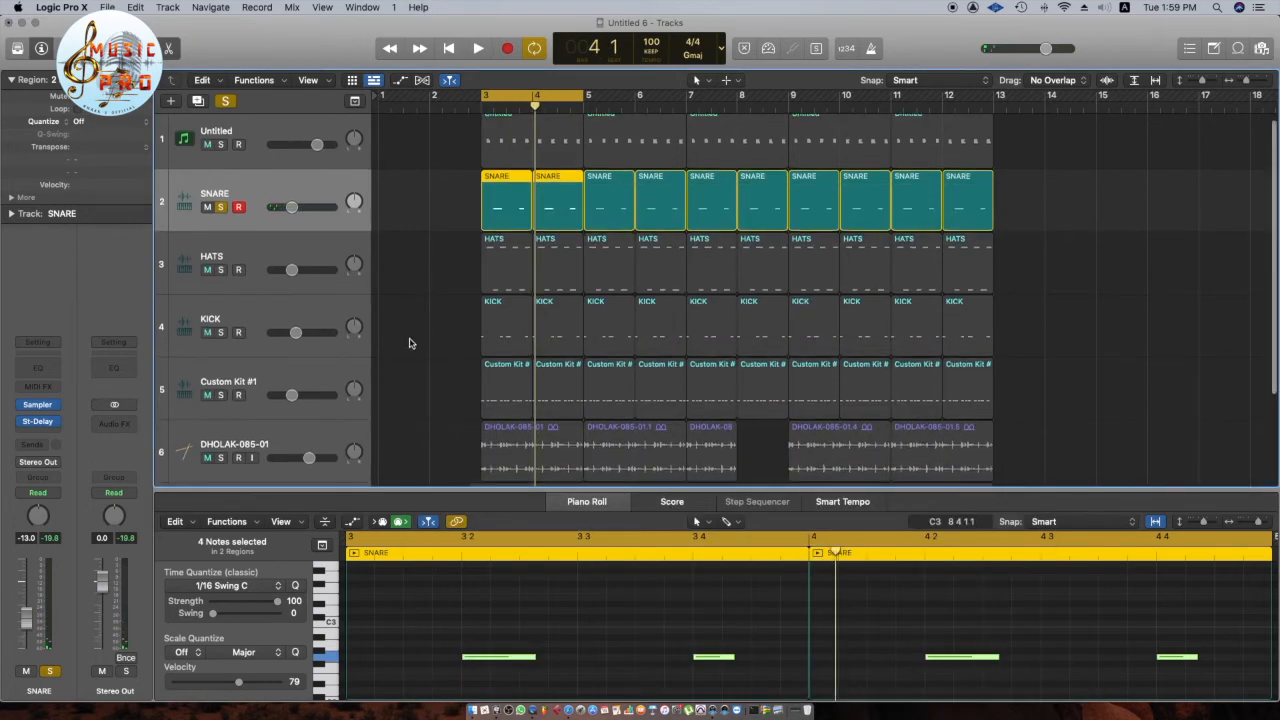
Select and solo the Custom Kit #1 track alongside the SNARE and start playback
click(294, 377)
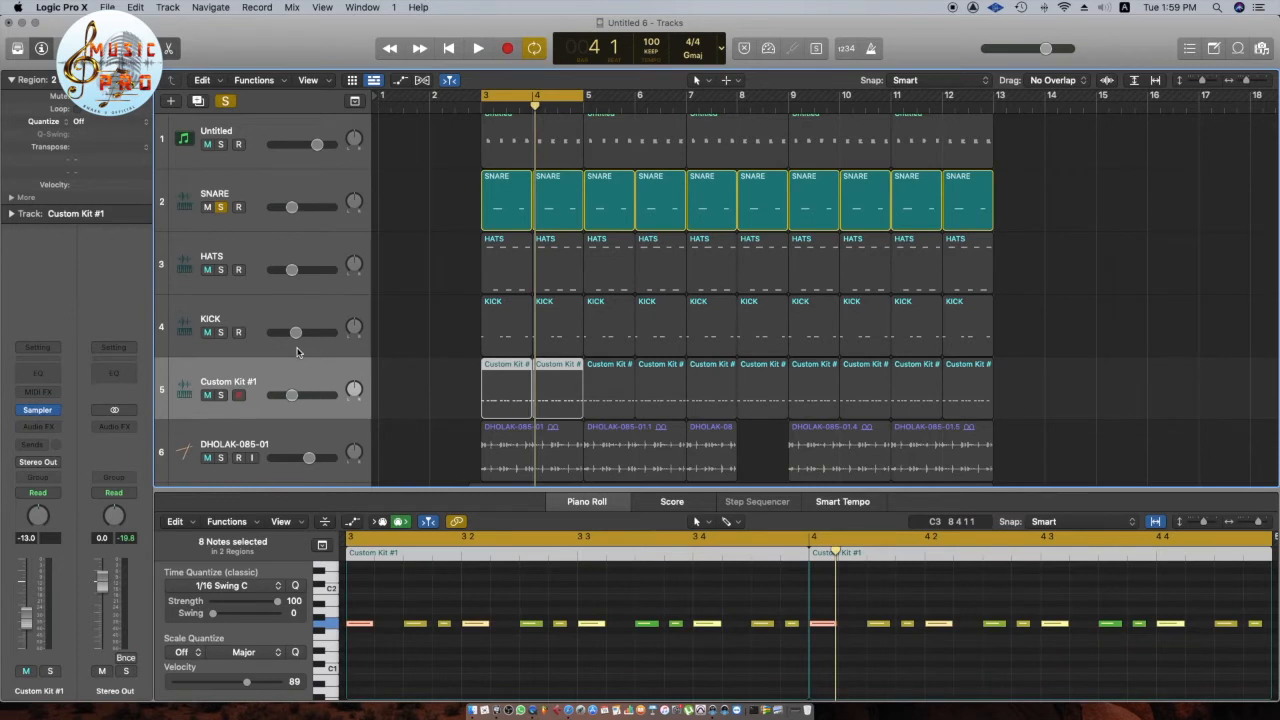
click(226, 405)
key(space)
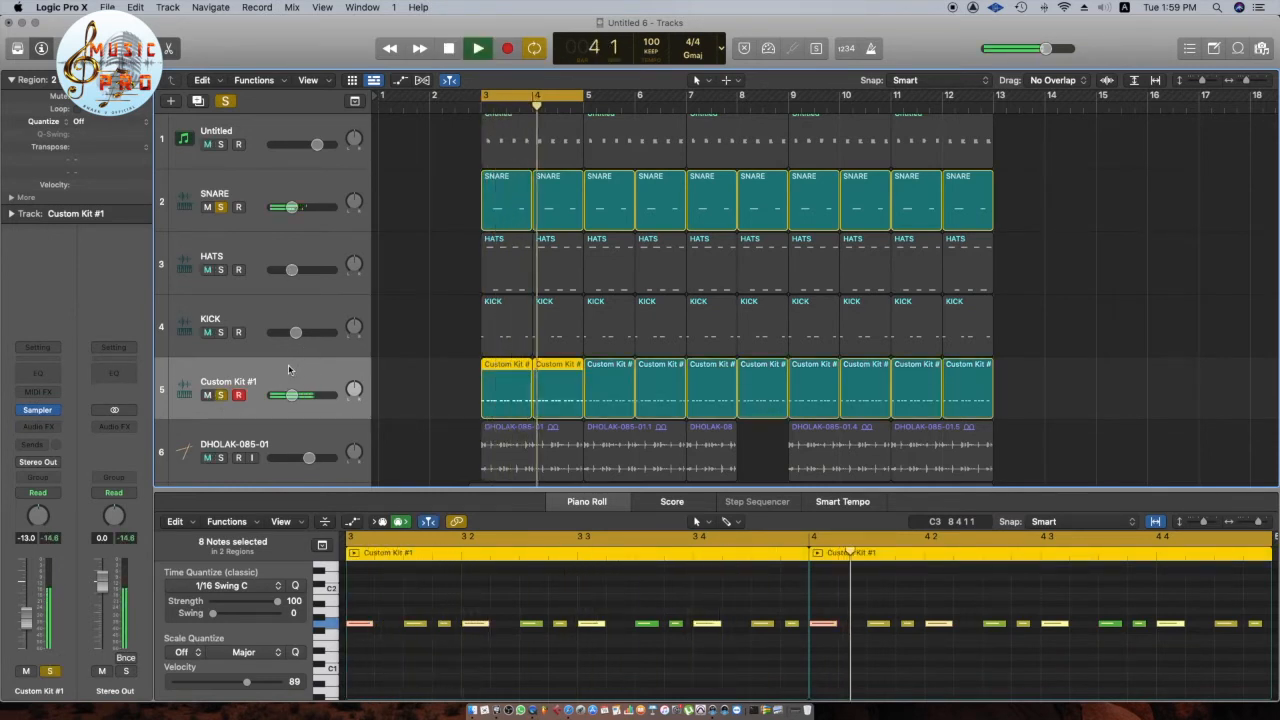
In the mixer, copy the Stereo Delay from the DHOLAK-085-01 channel to Custom Kit #1 and open the copy
key(x)
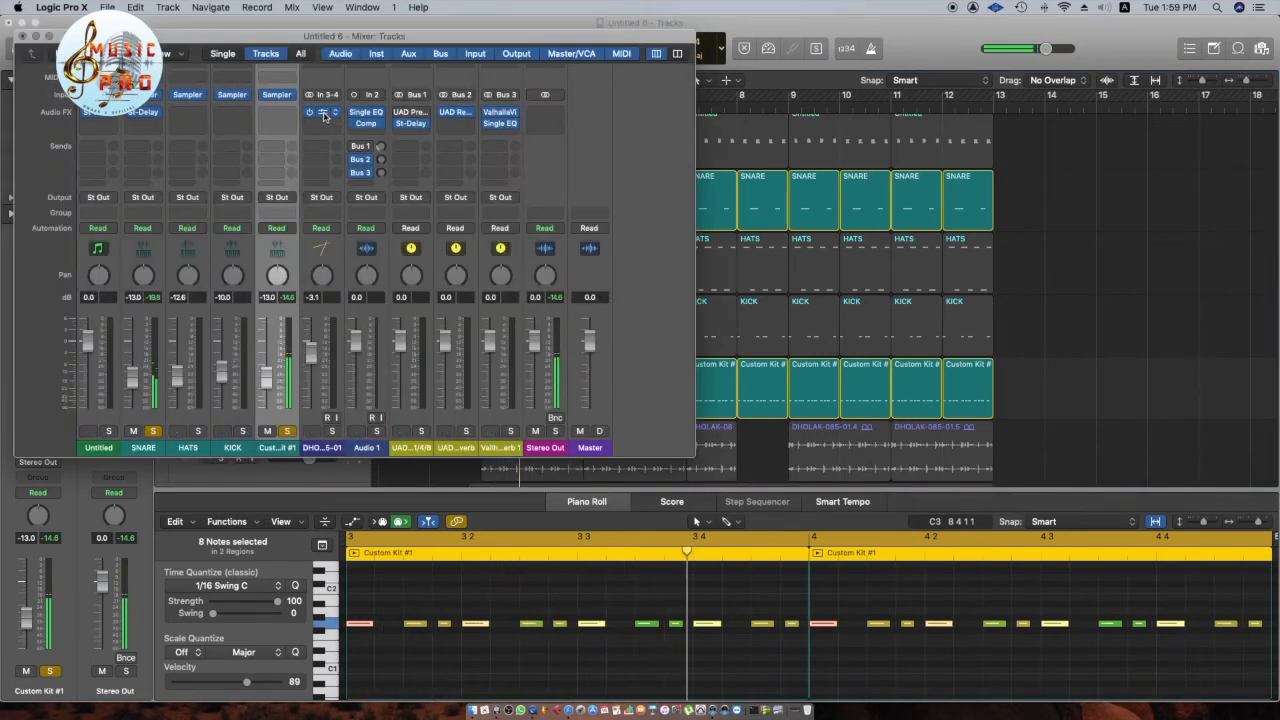
drag(323, 116, 277, 113)
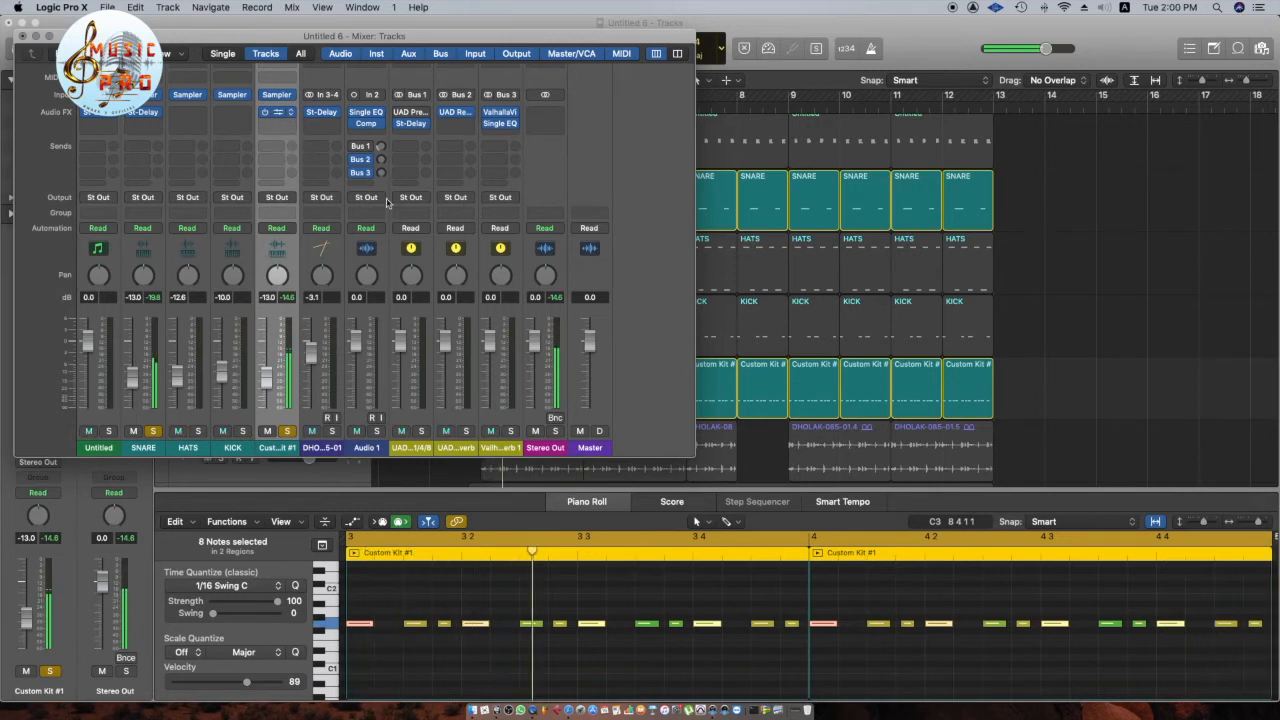
click(277, 112)
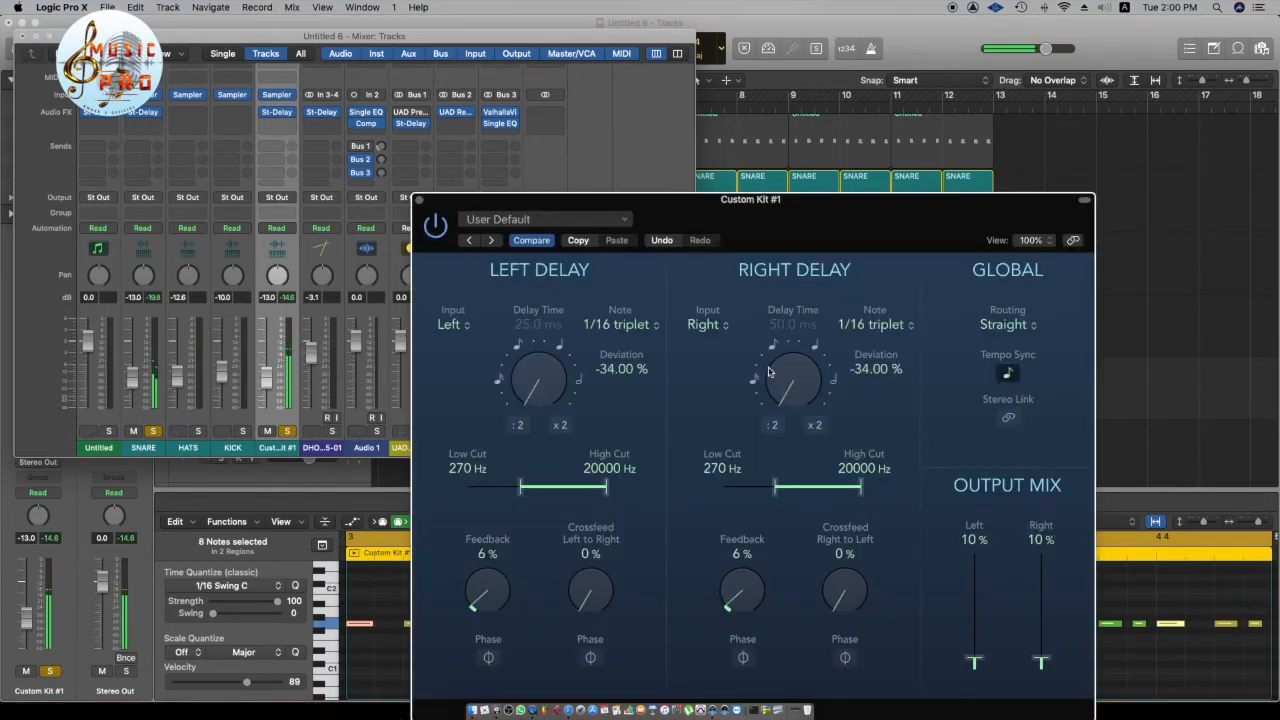
Set the Custom Kit #1 Stereo Delay's left note to 1/4 and right note to 1/8, and close the plug-in
click(645, 326)
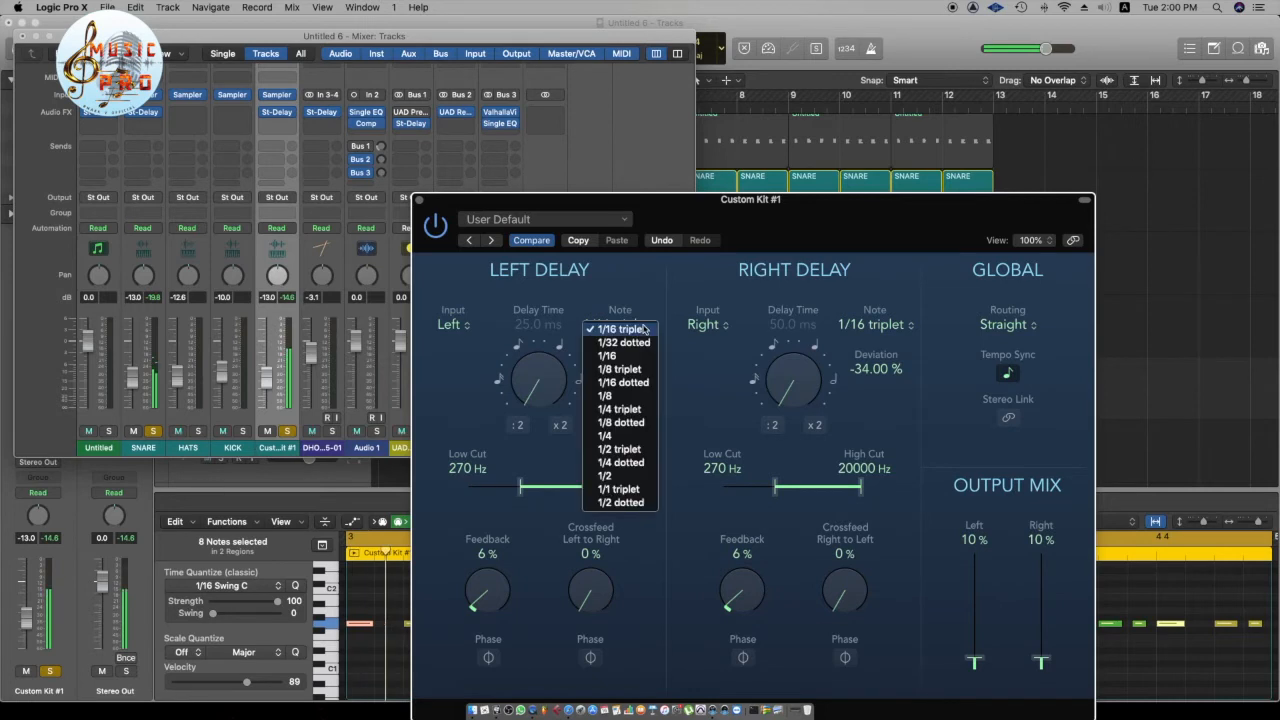
click(621, 437)
click(882, 326)
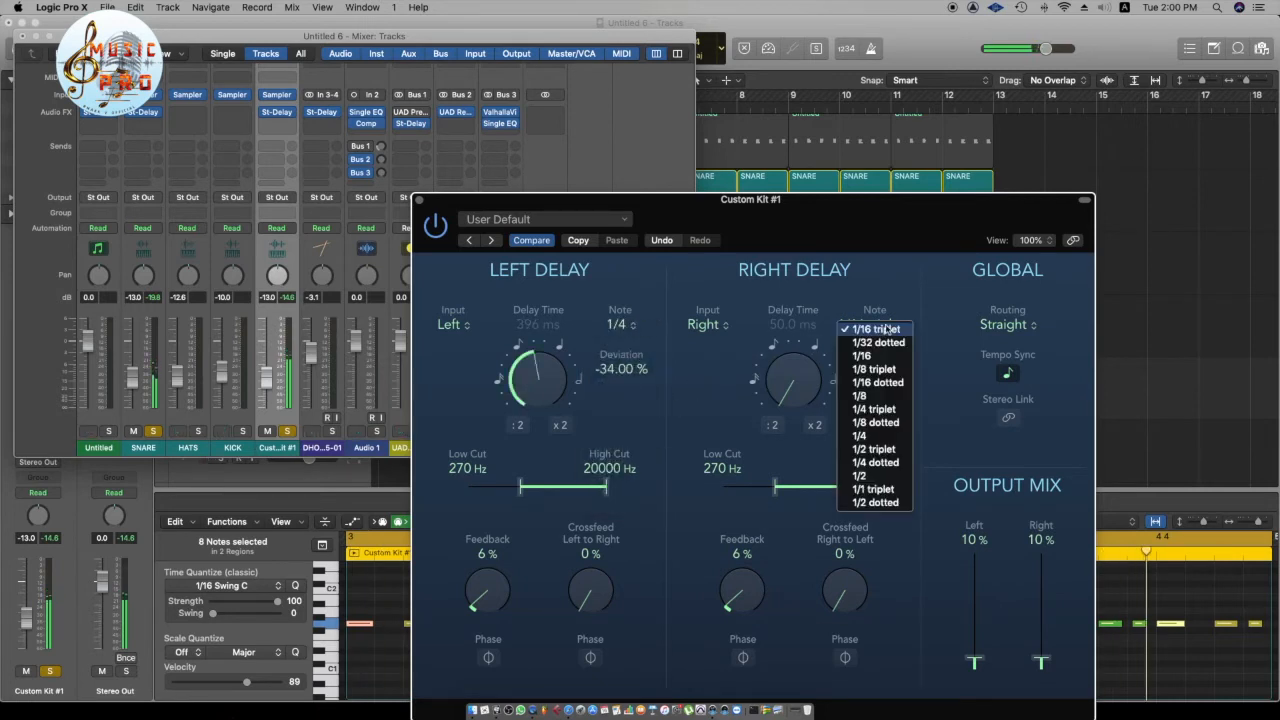
click(862, 396)
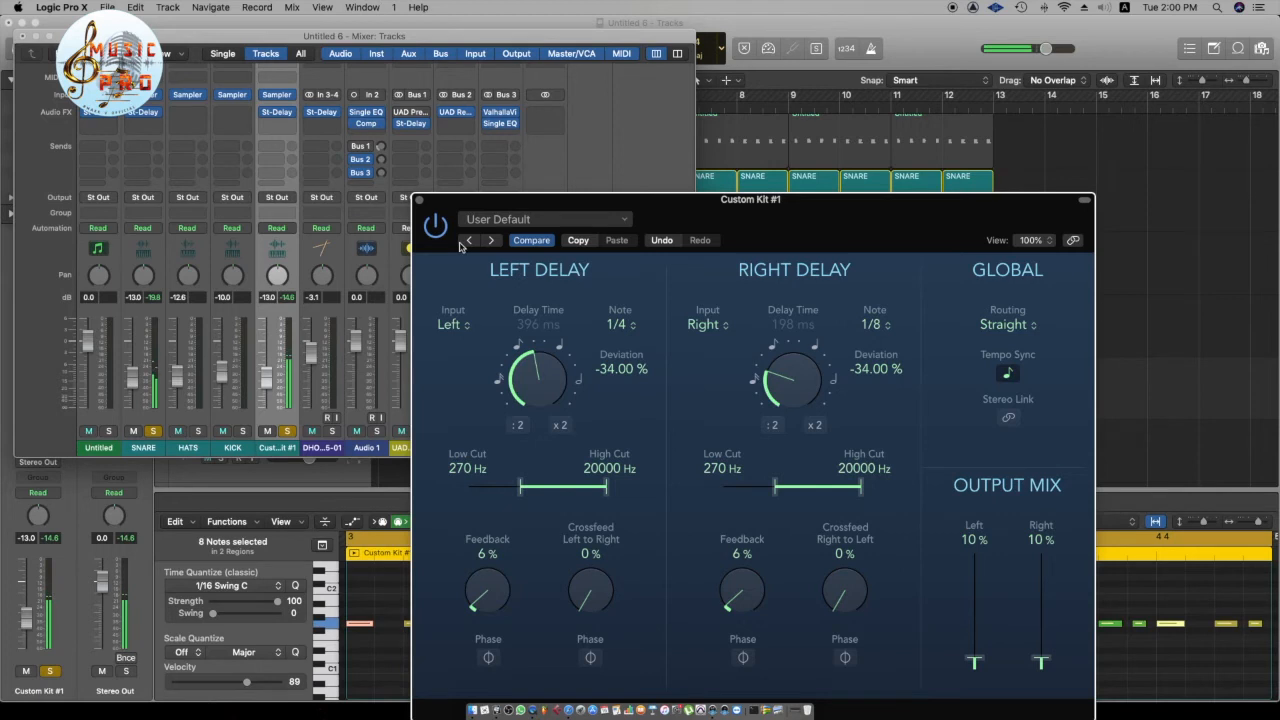
click(419, 199)
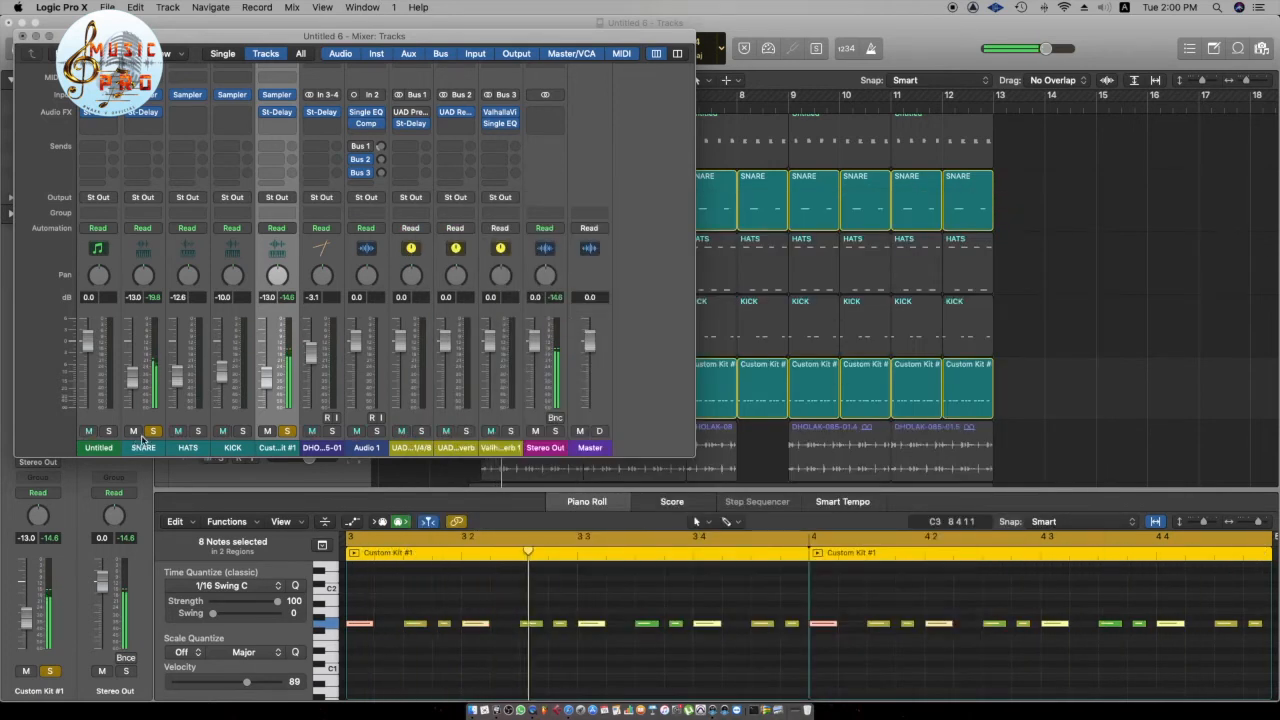
Add the HATS, KICK, Untitled and DHOLAK-085-01 channels to the soloed tracks in the mixer while playing
click(207, 431)
click(242, 431)
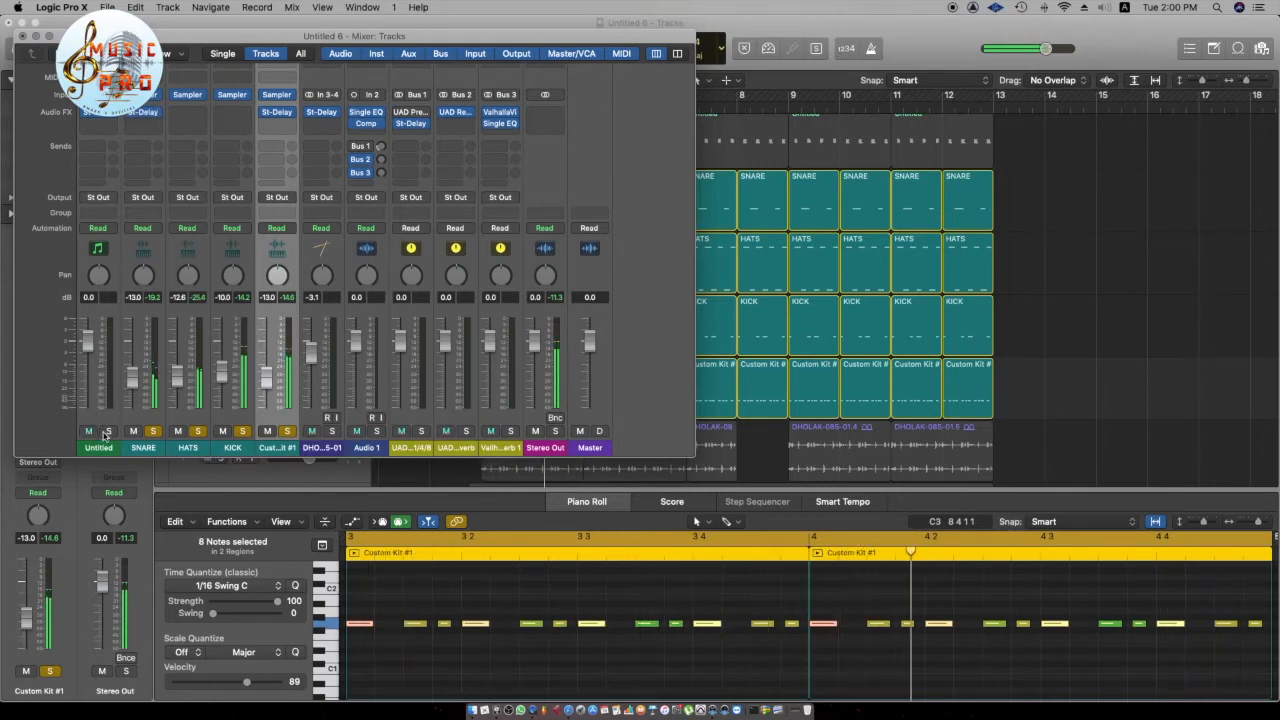
click(108, 431)
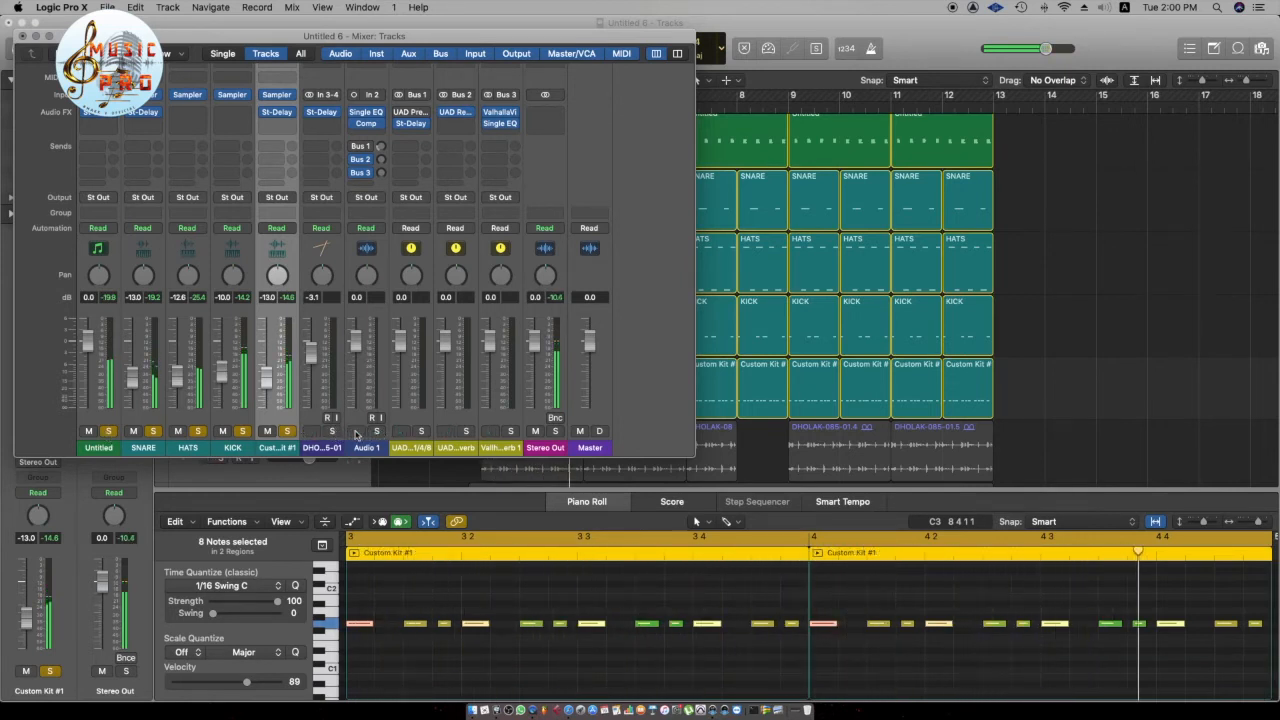
click(333, 431)
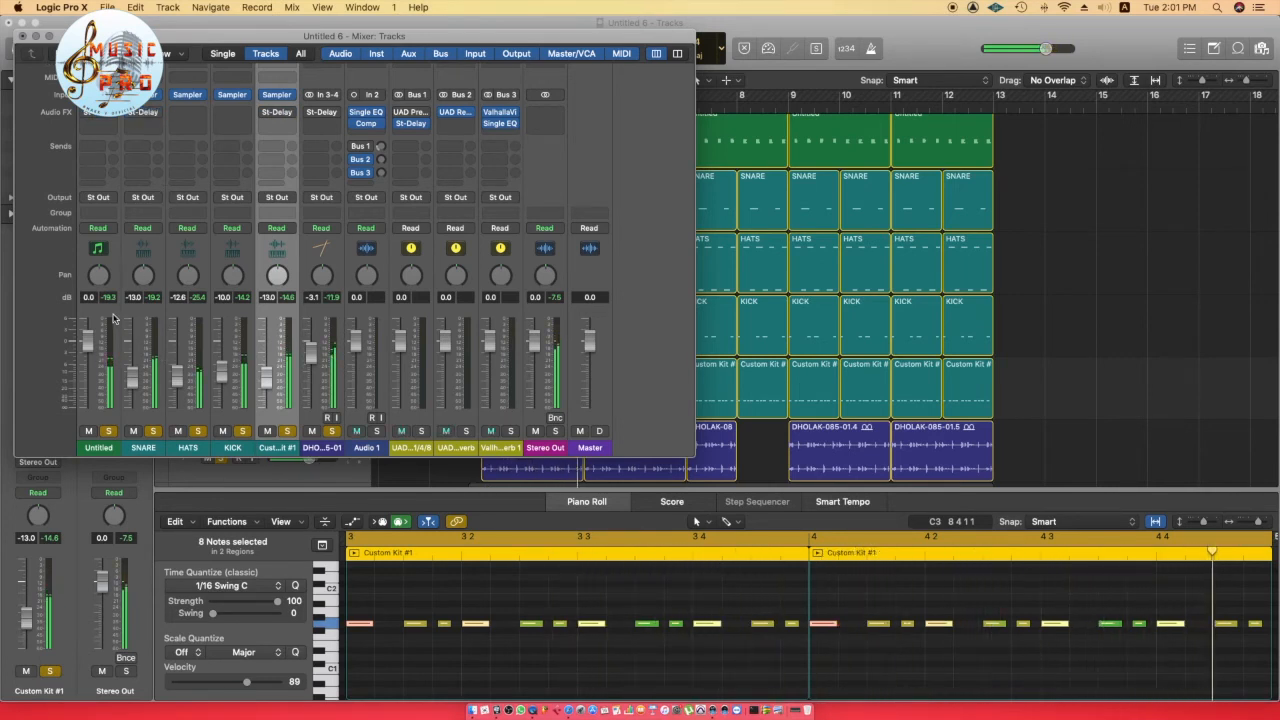
Reactivate the Stereo Delays across the channels from Untitled to DHOLAK-085-01, close the mixer and stop playback
click(98, 150)
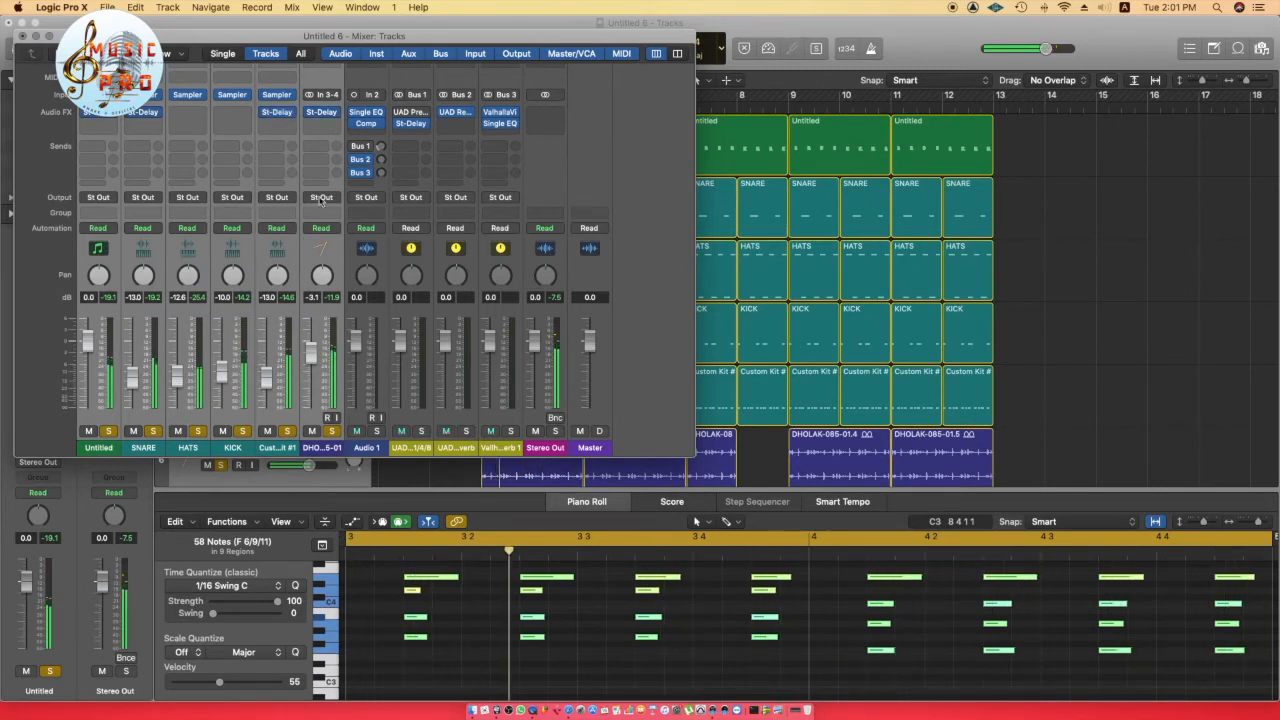
click(22, 36)
key(space)
click(1069, 247)
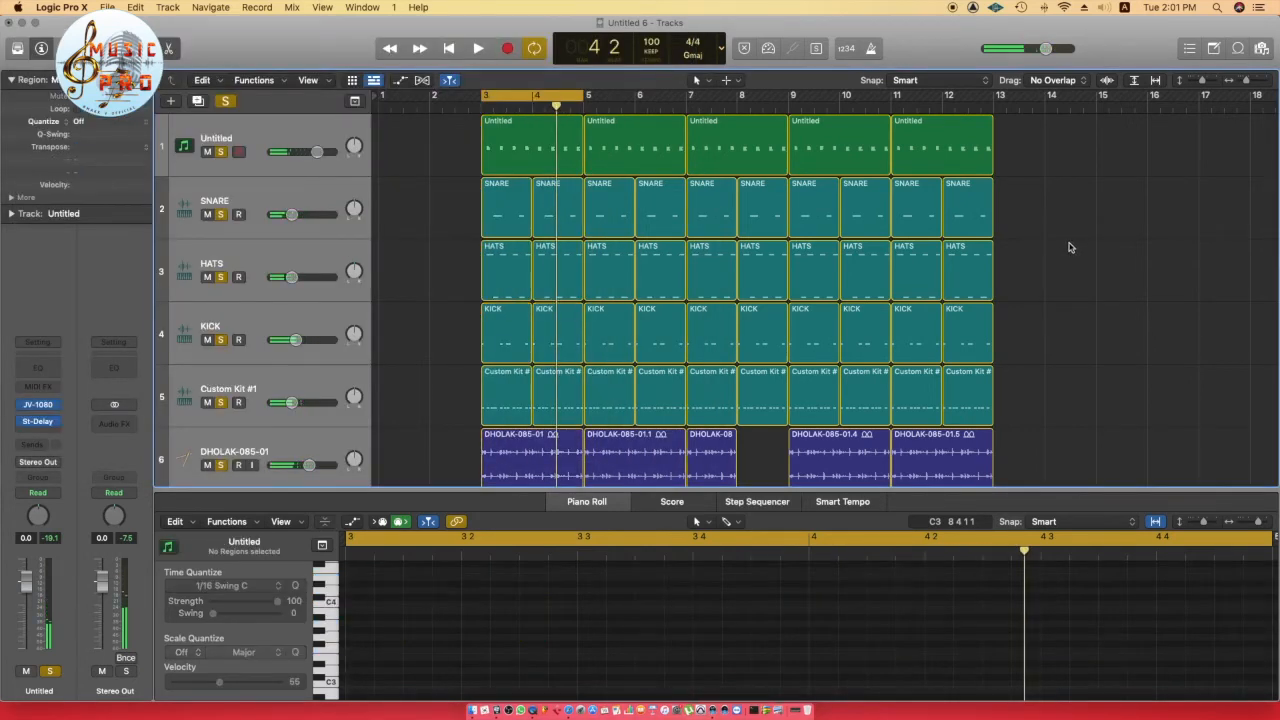
Turn off the cycle range and clear all track solos
click(532, 96)
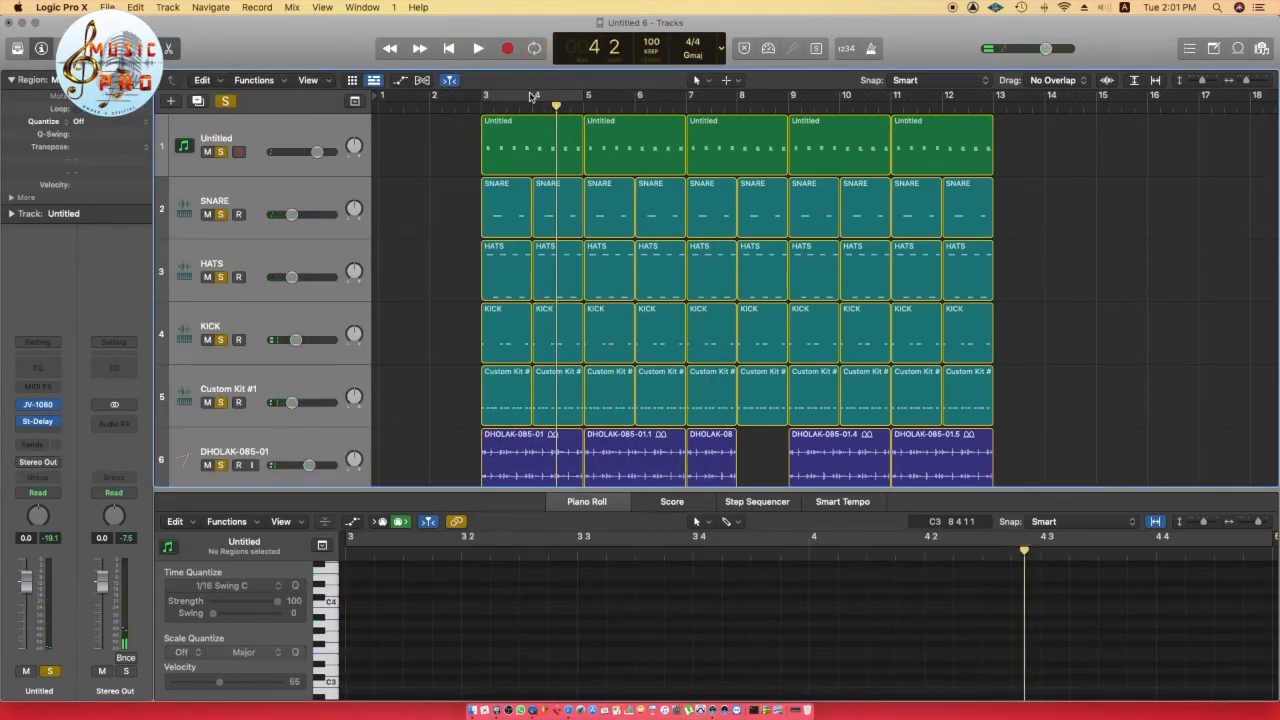
scroll(547, 206, down, 5)
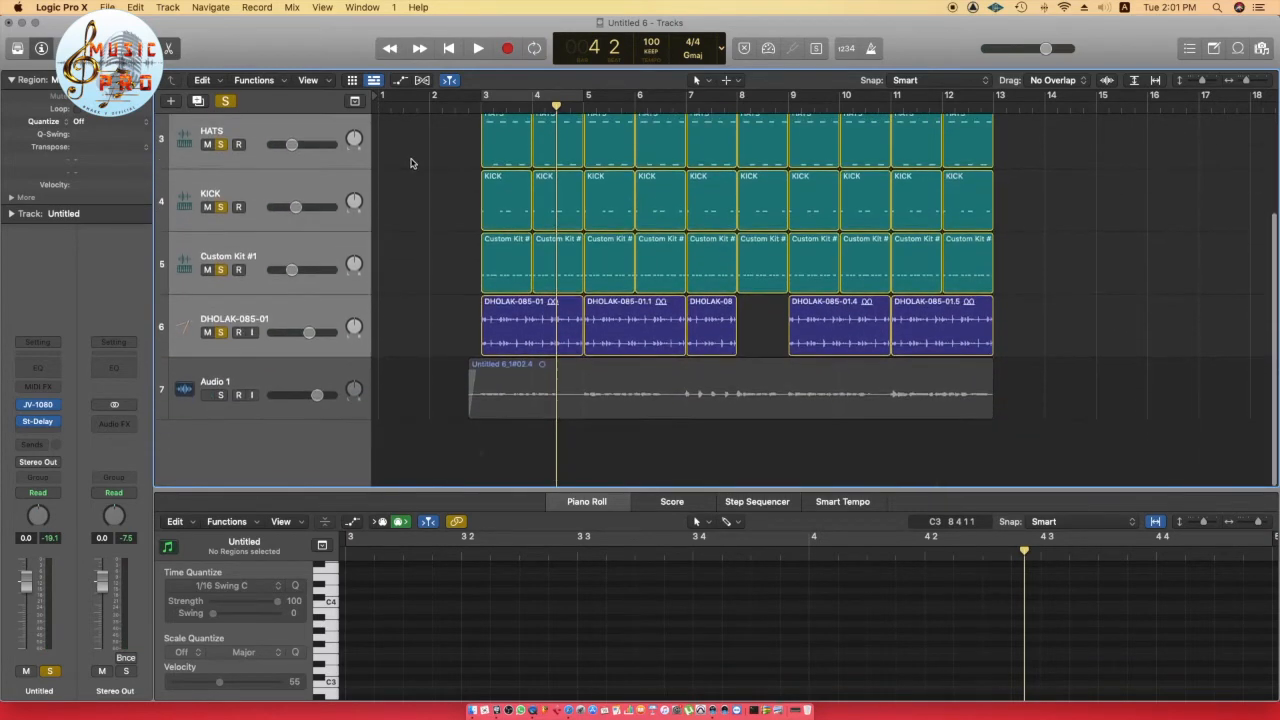
click(225, 101)
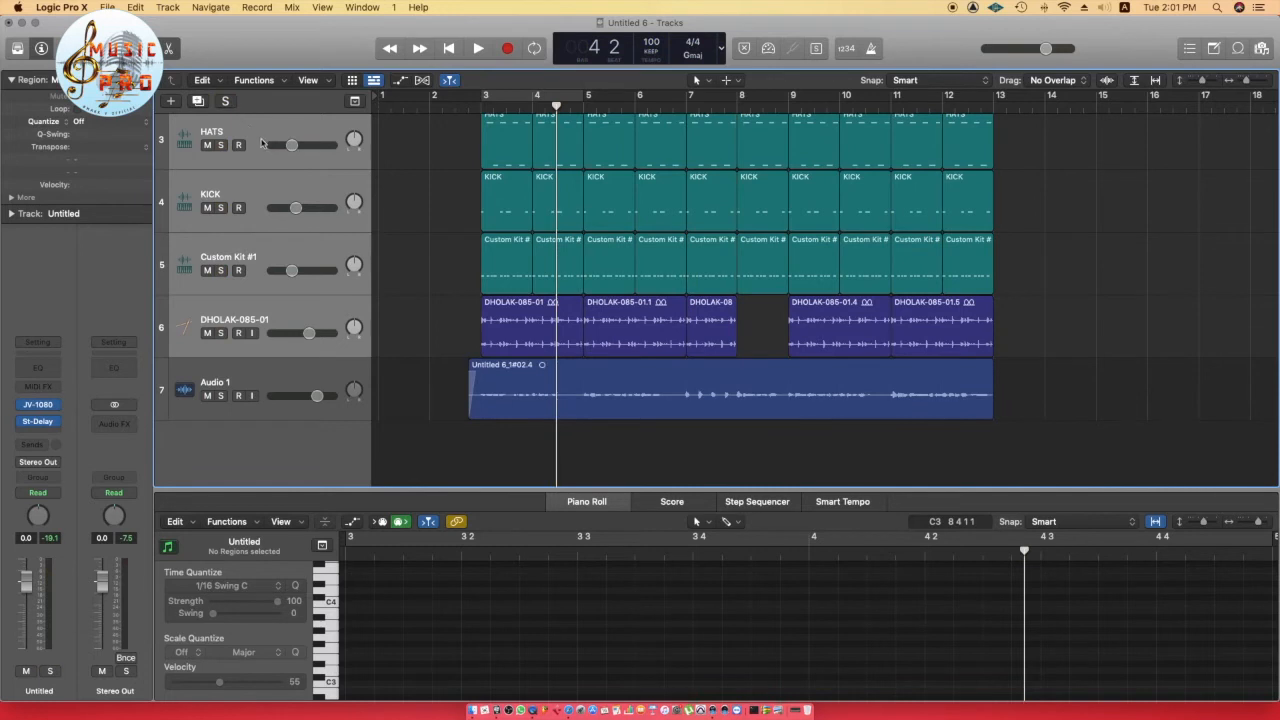
Select the Audio 1 track and listen to the full mix from bar 3
click(291, 363)
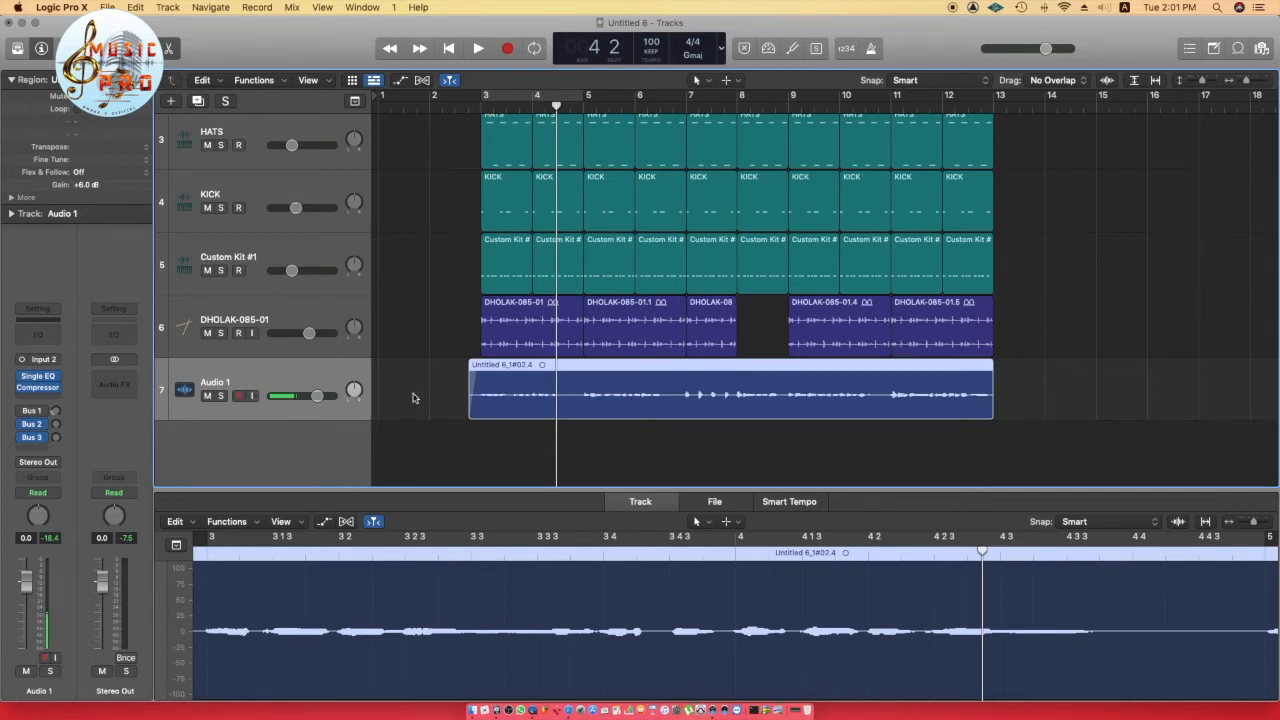
click(481, 108)
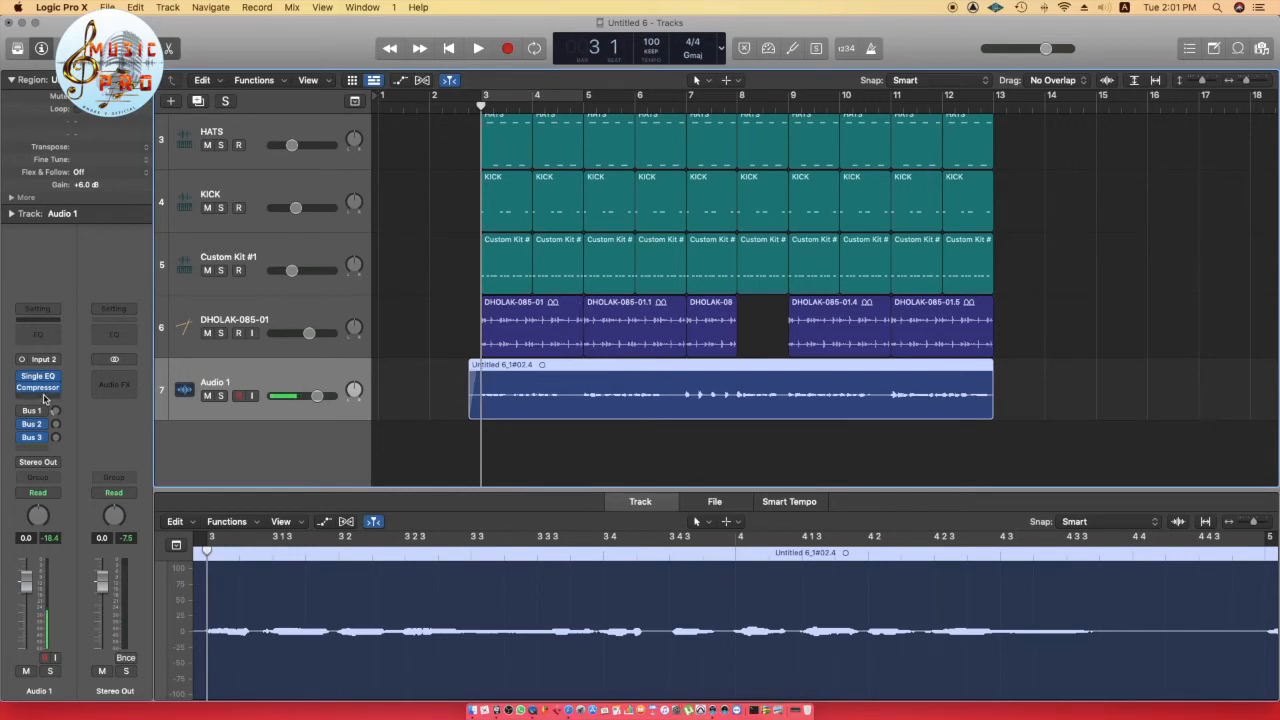
key(space)
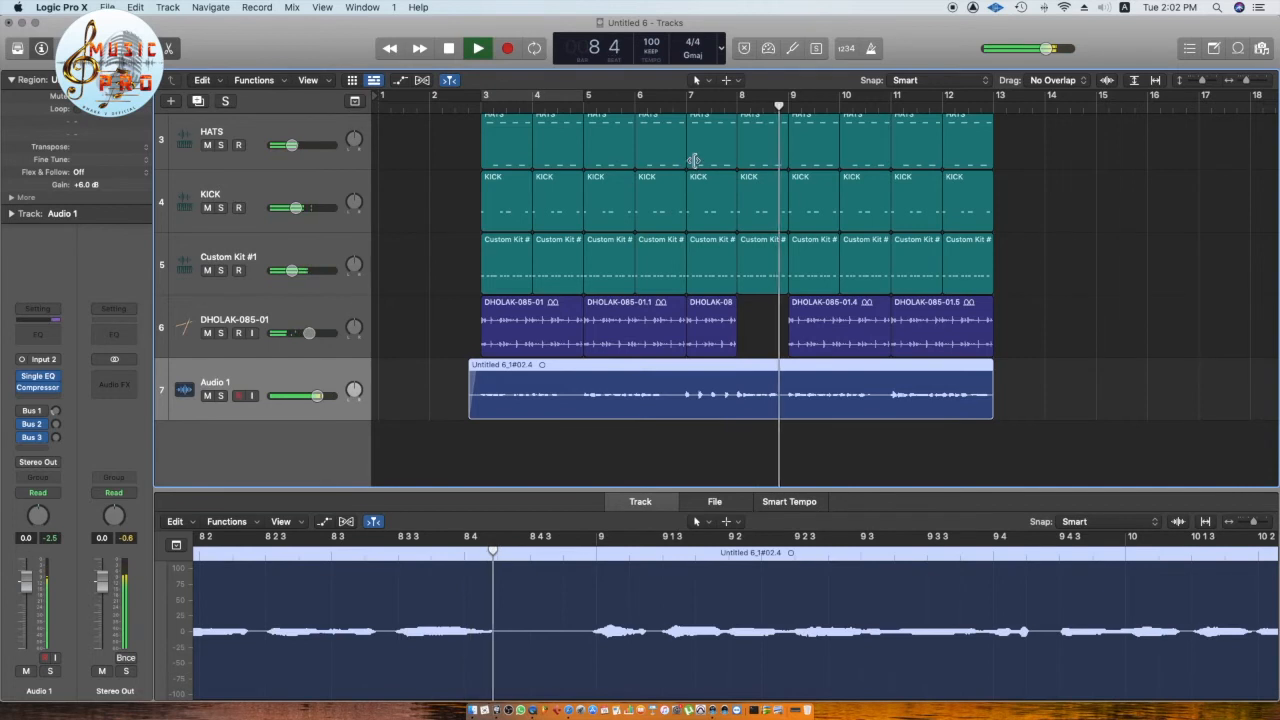
key(space)
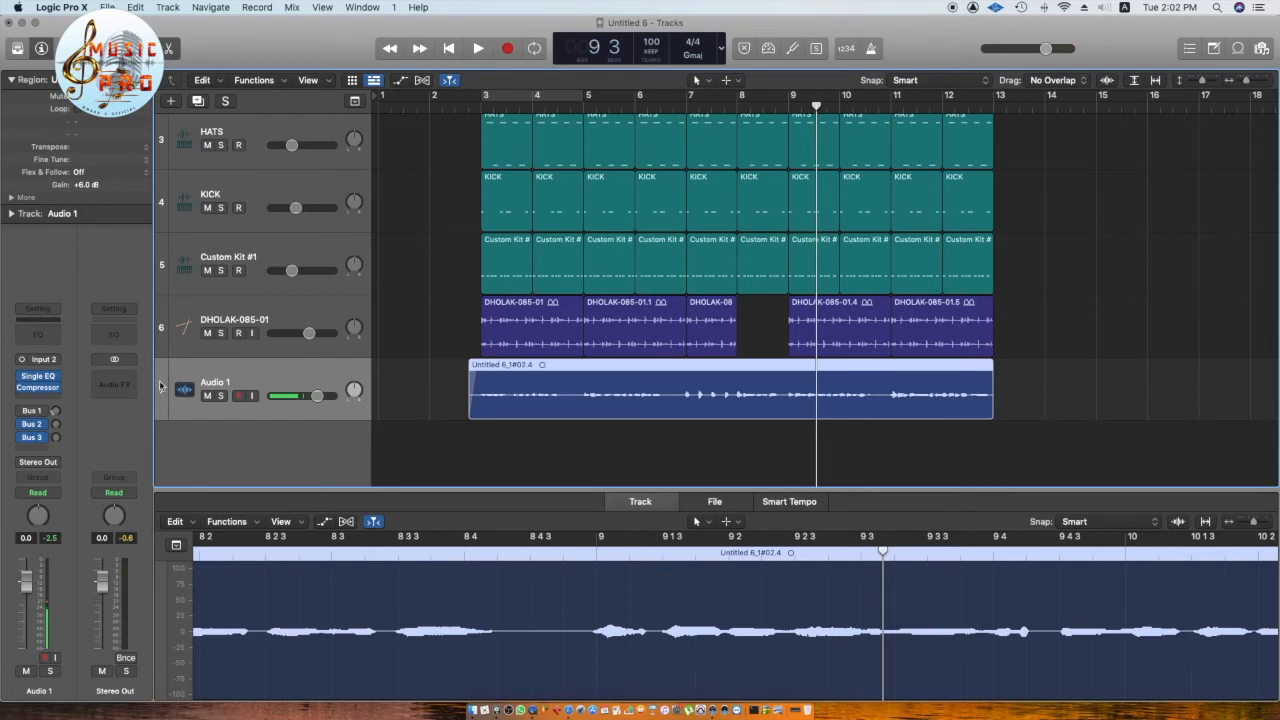
click(57, 392)
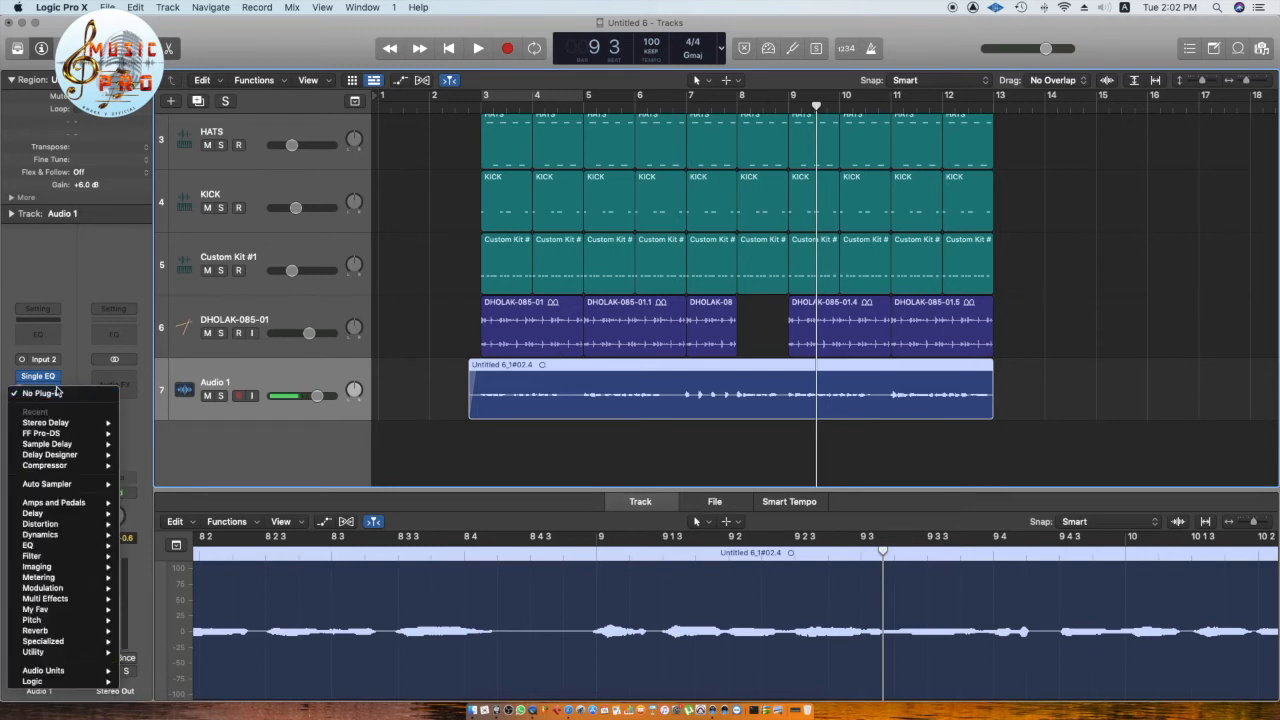
mouse_move(57, 443)
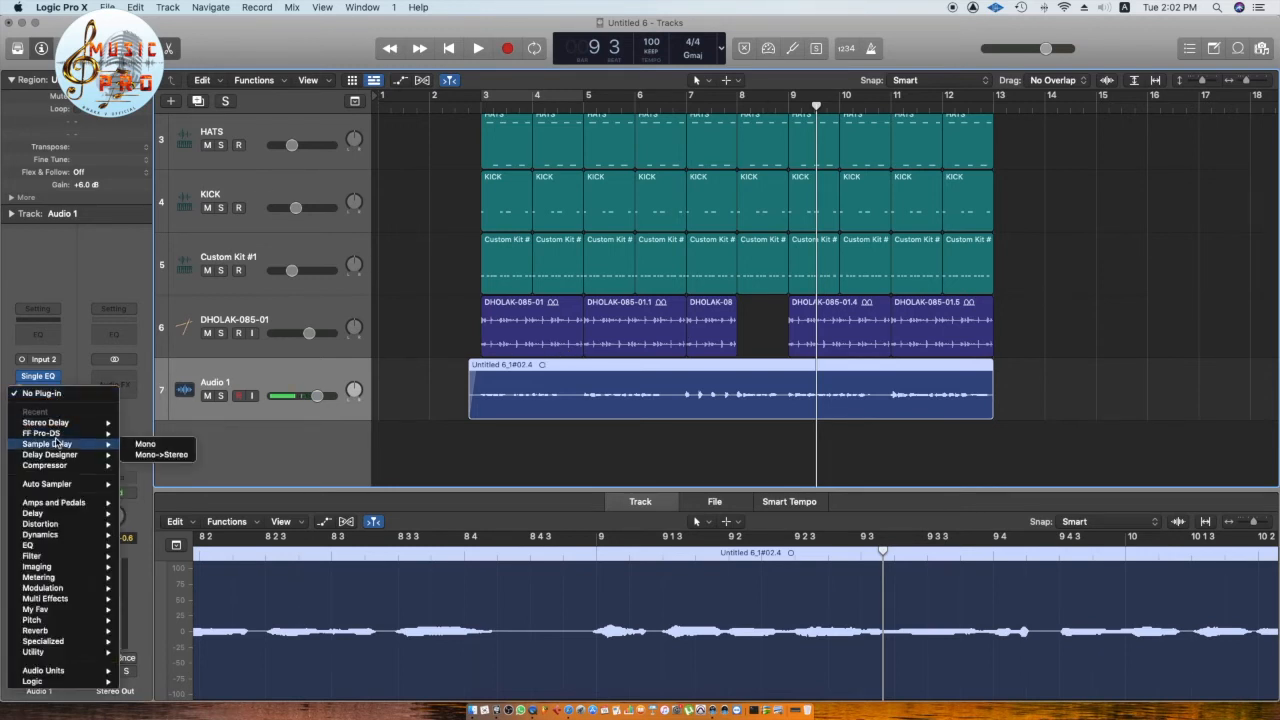
click(45, 465)
Turn on Audio 1's Bus 1 send and review the Stereo Delay settings on its UAD delay channel
mouse_move(32, 426)
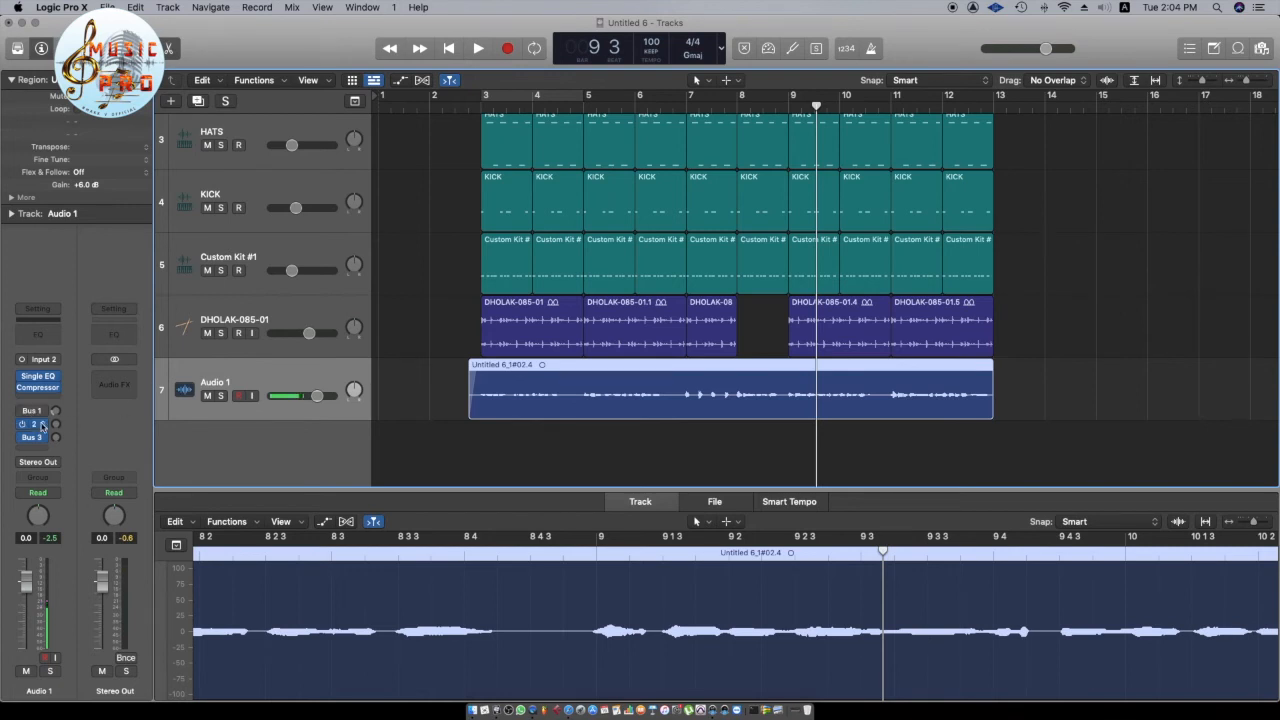
click(21, 411)
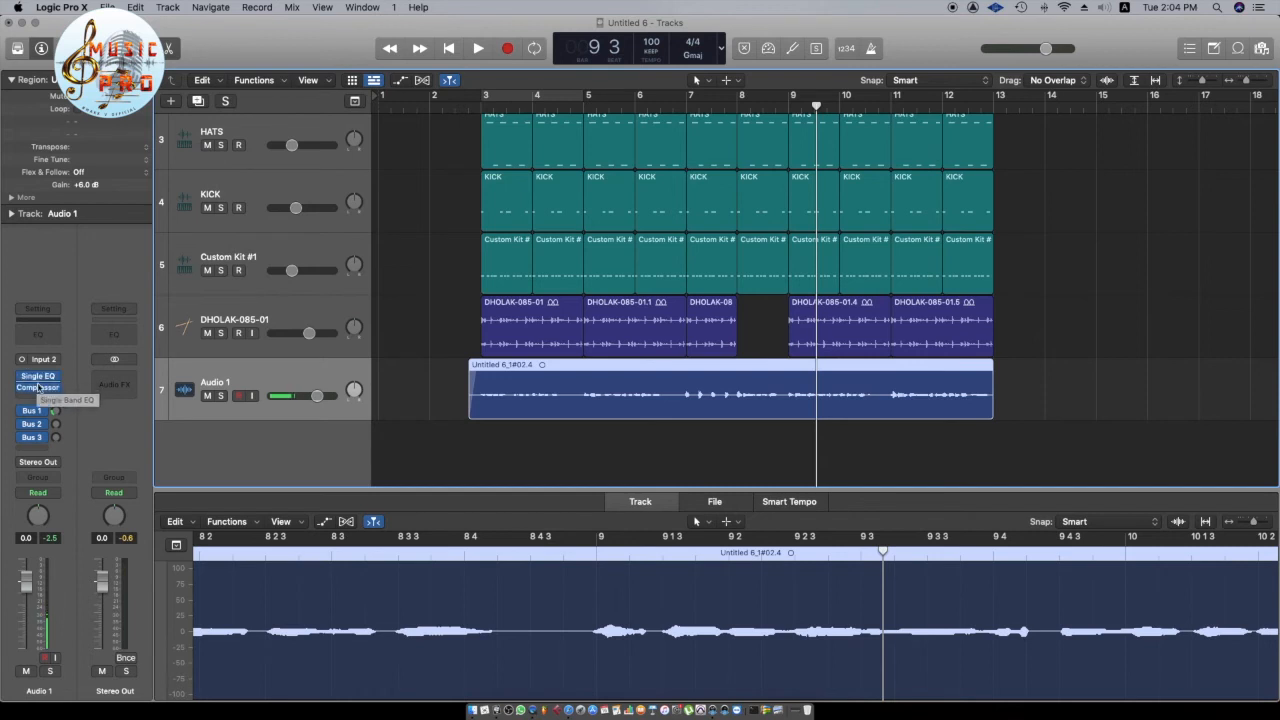
click(38, 378)
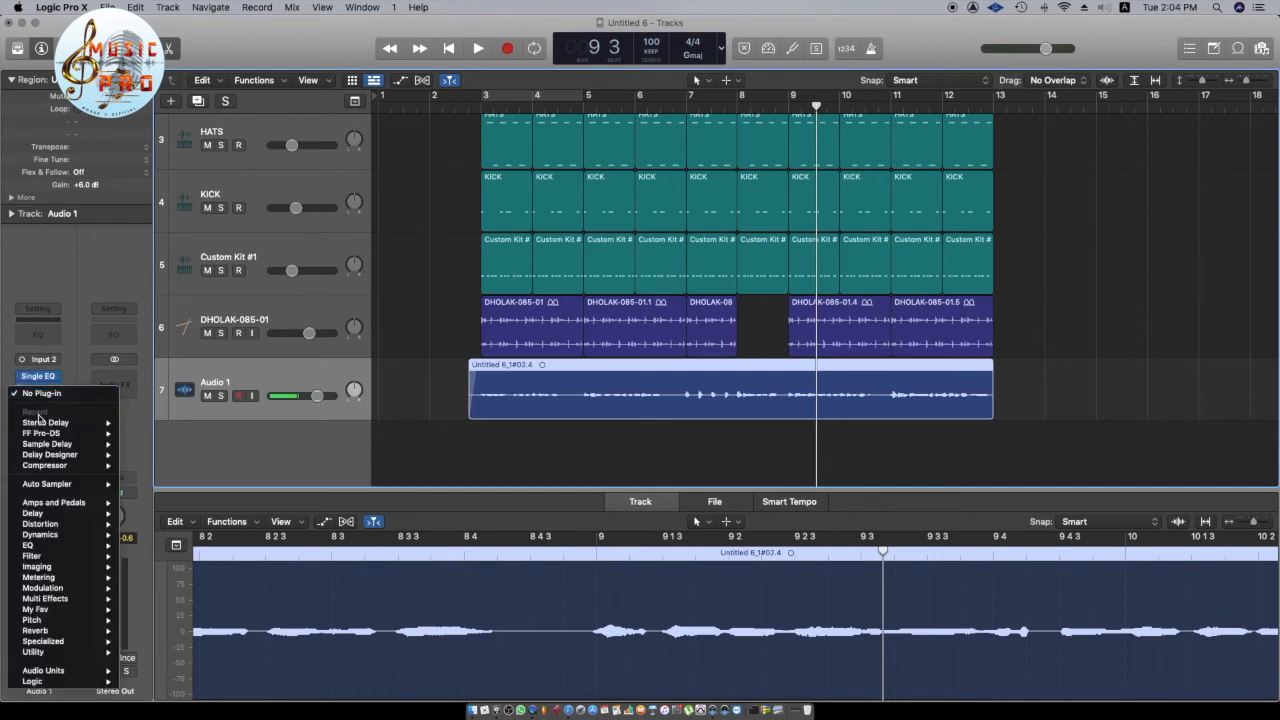
click(88, 281)
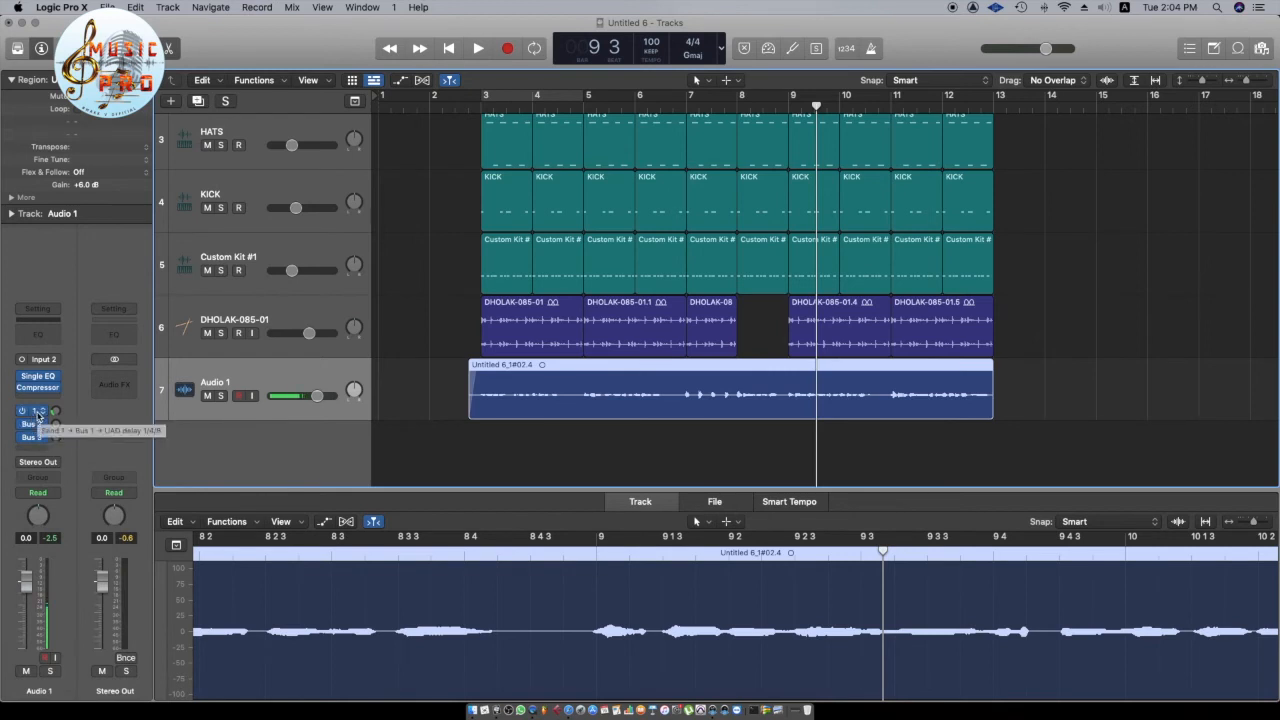
click(38, 413)
click(78, 351)
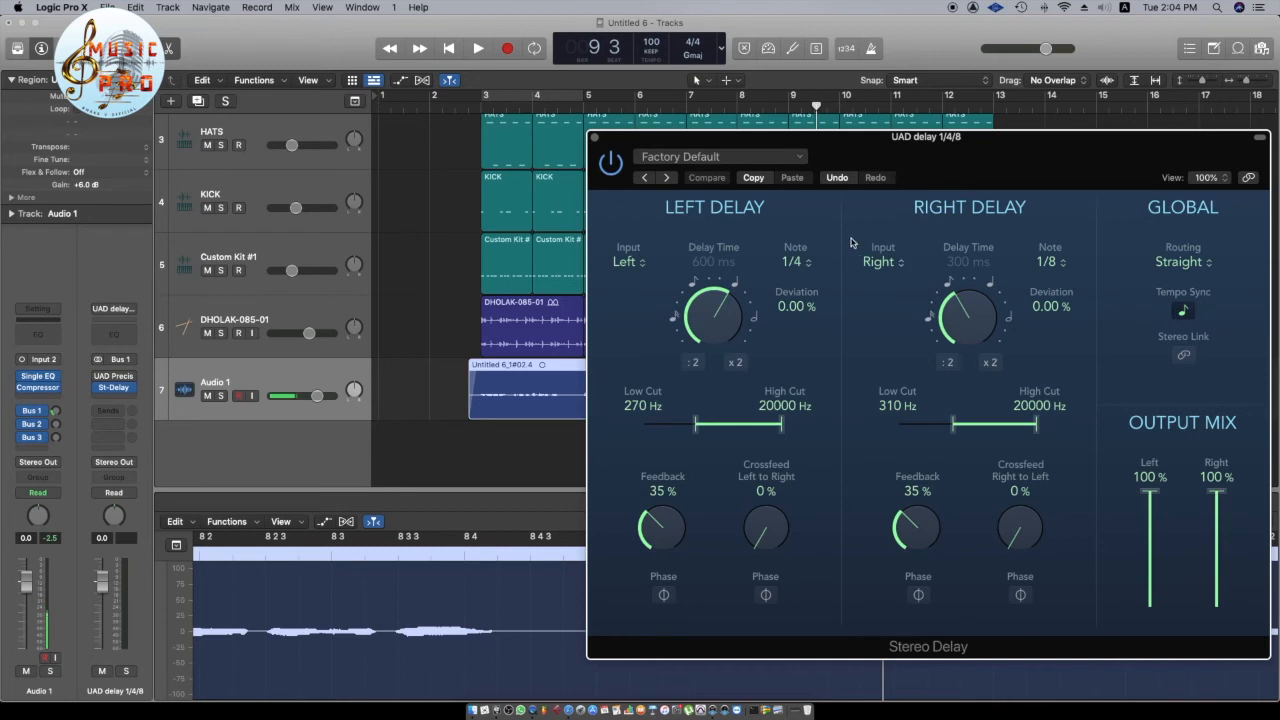
click(594, 137)
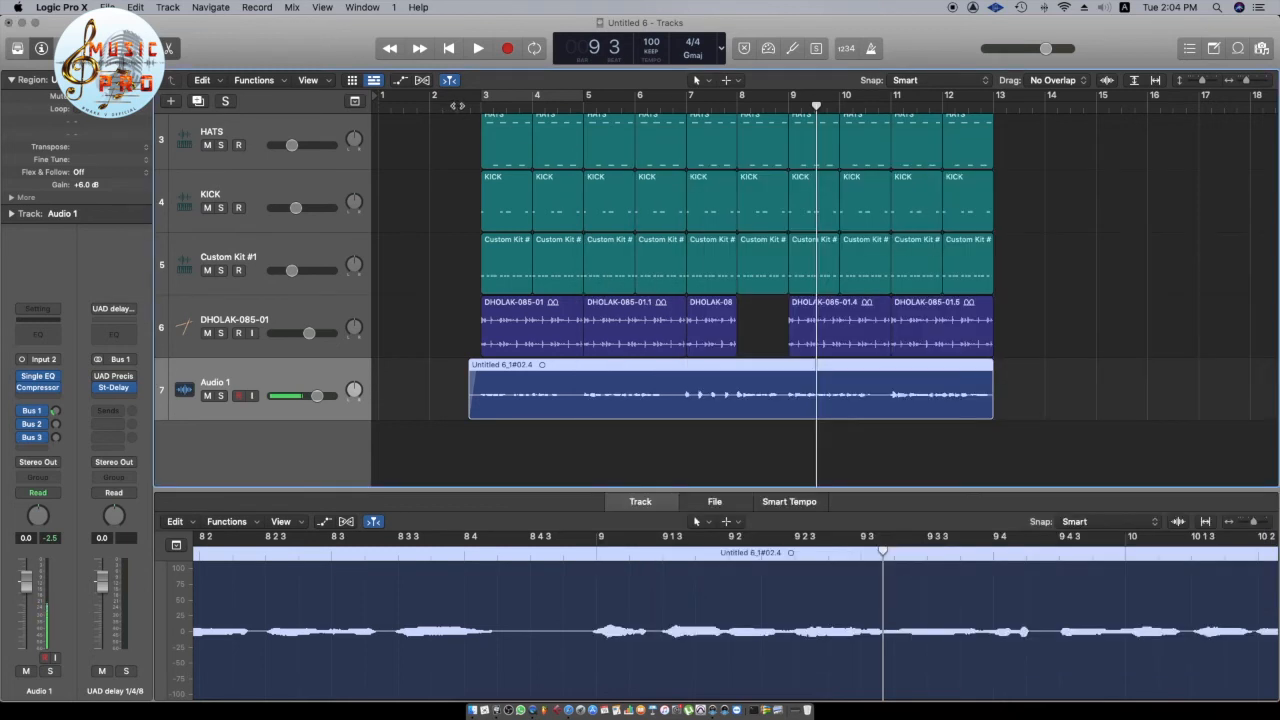
Play the mix from just before bar 3 while adjusting Audio 1's Bus 1 send level, and stop playback
click(468, 100)
key(space)
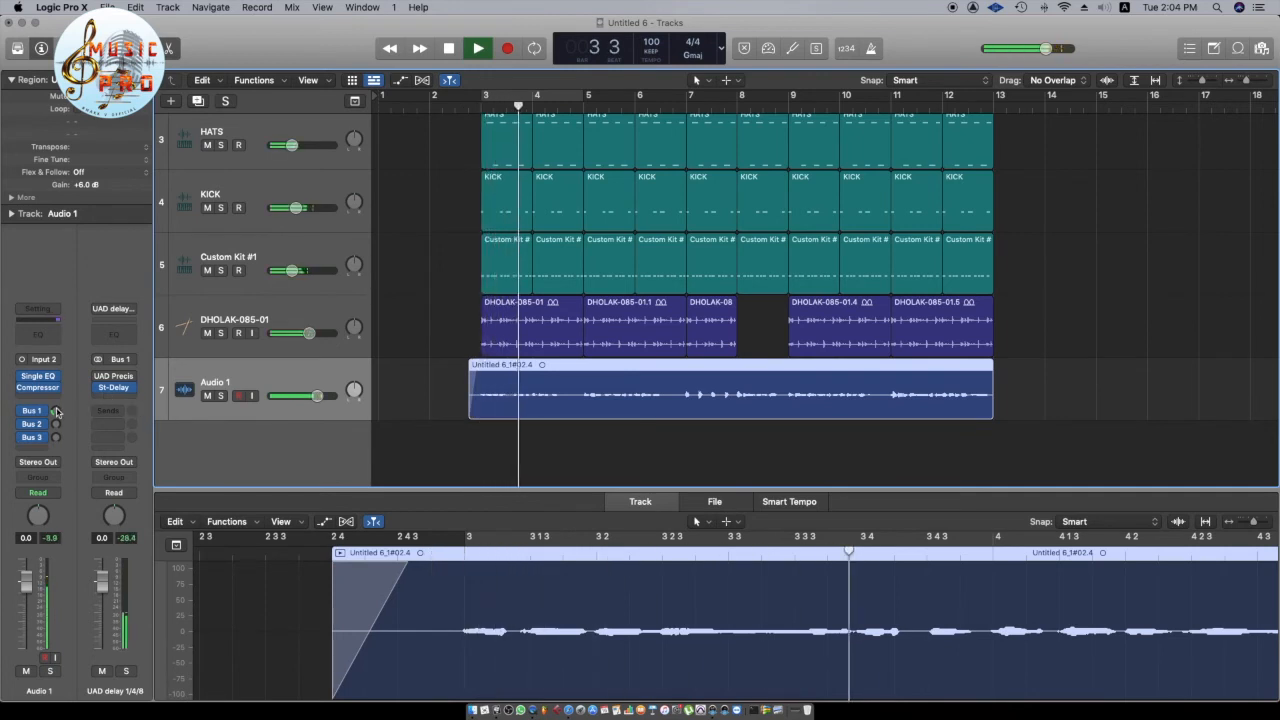
drag(57, 412, 59, 402)
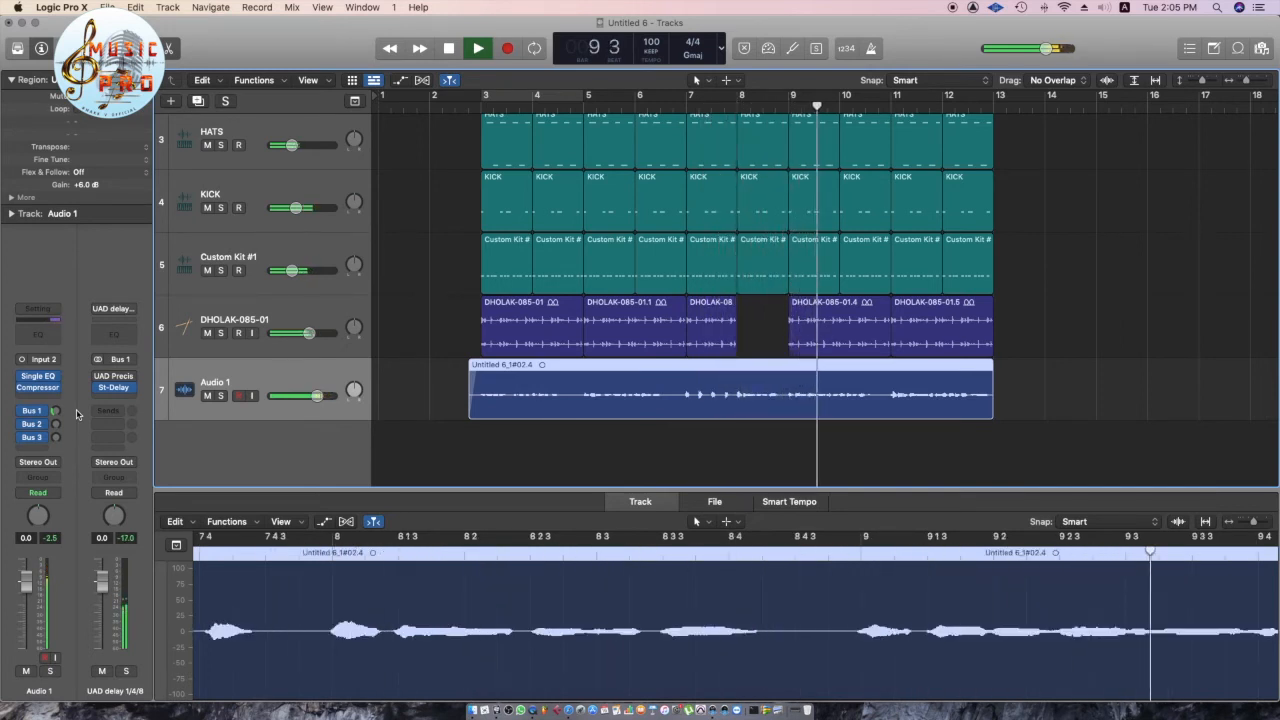
key(space)
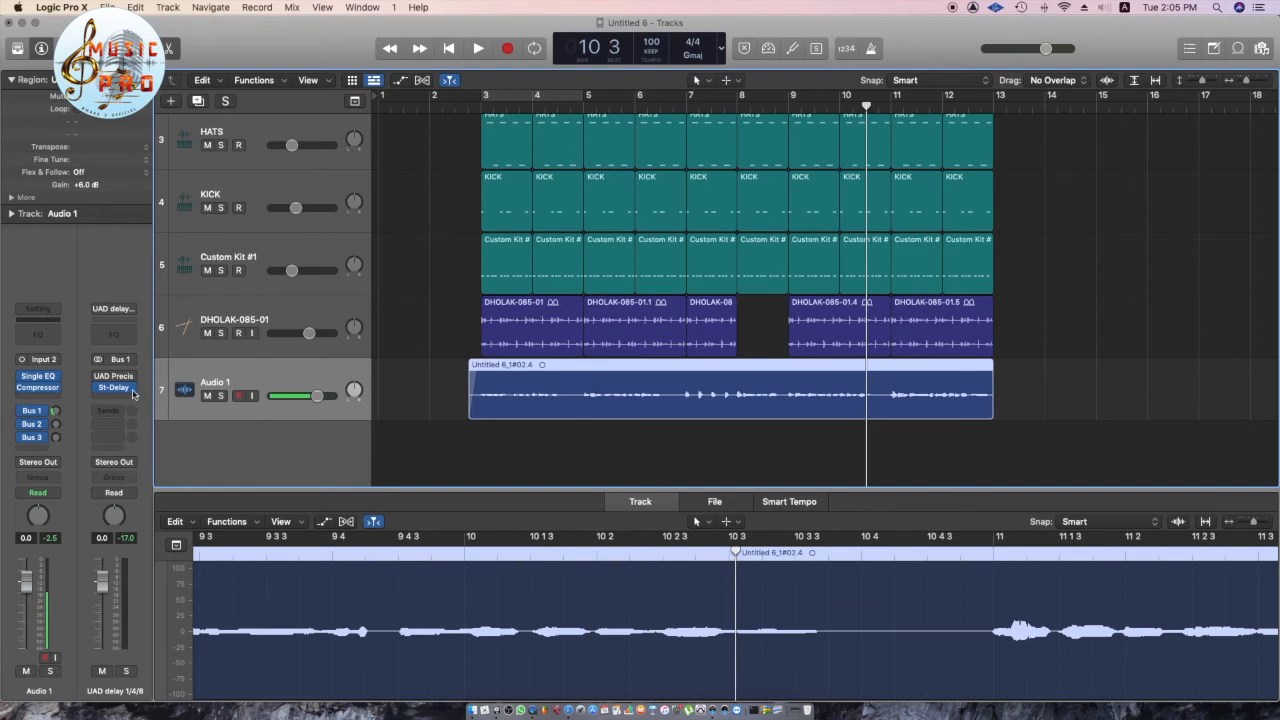
Insert a Mono->Stereo Sample Delay on Audio 1 and place its window over the lower tracks
click(32, 400)
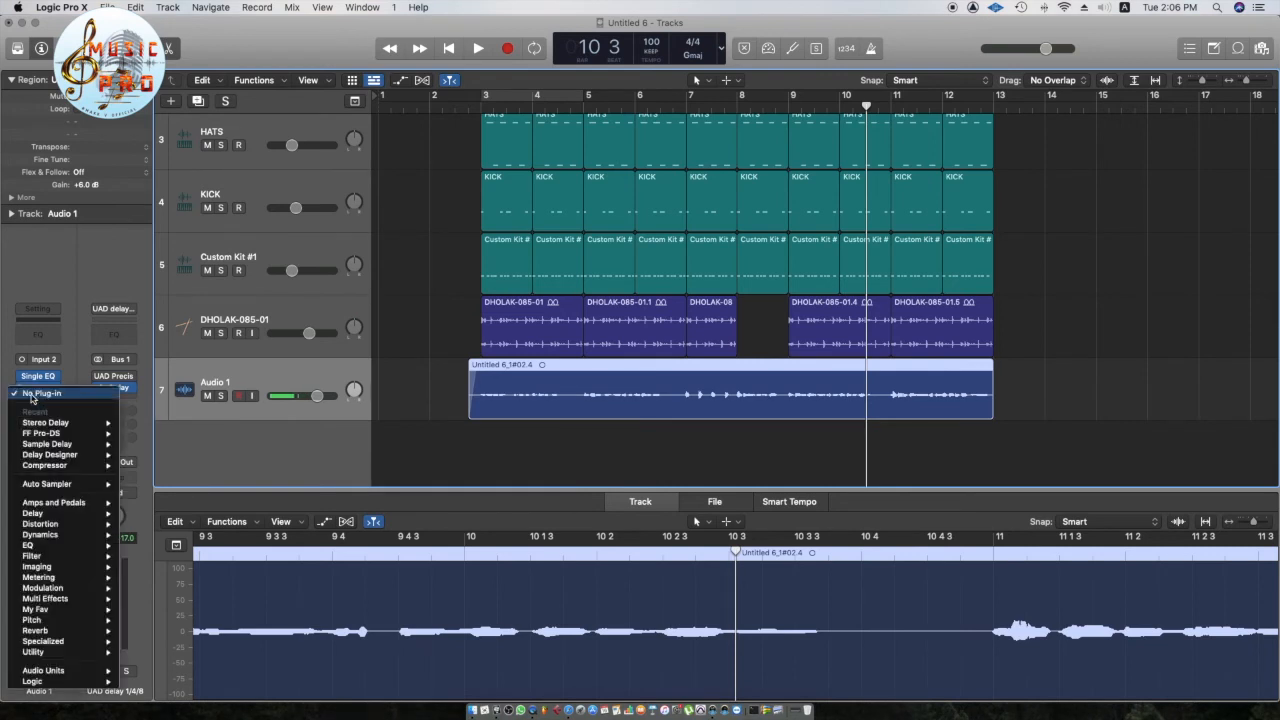
mouse_move(42, 514)
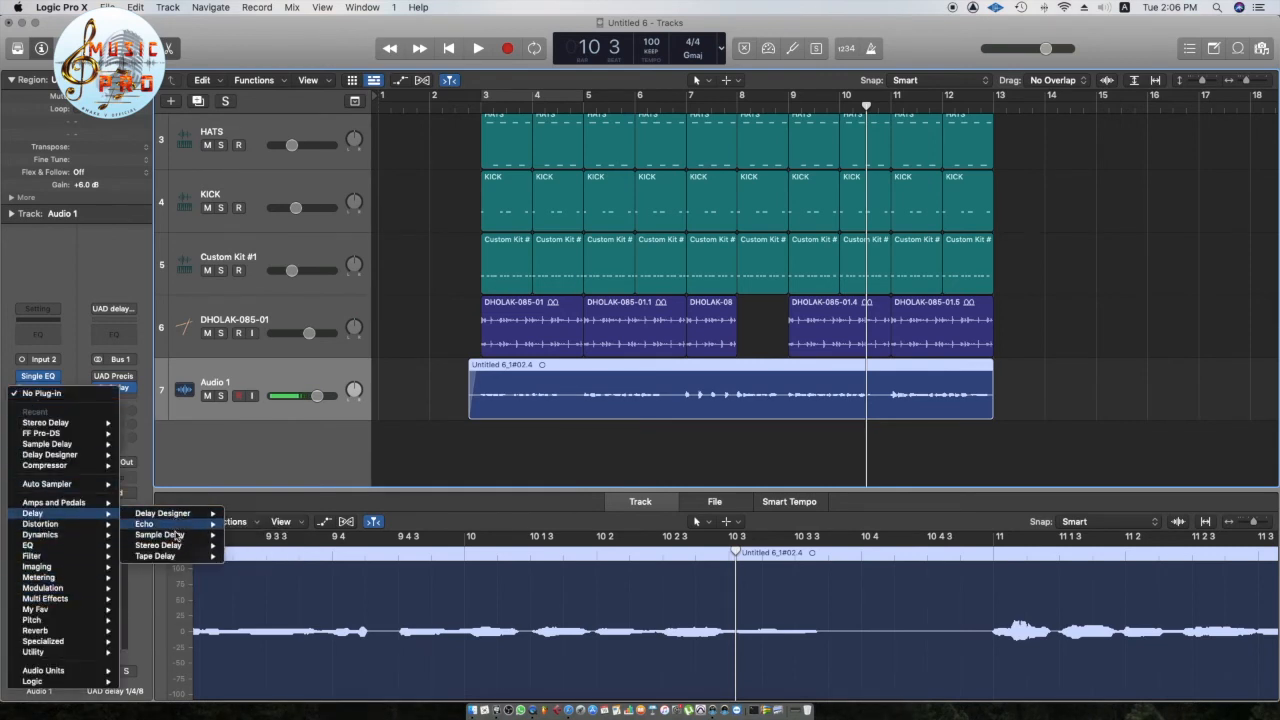
mouse_move(173, 537)
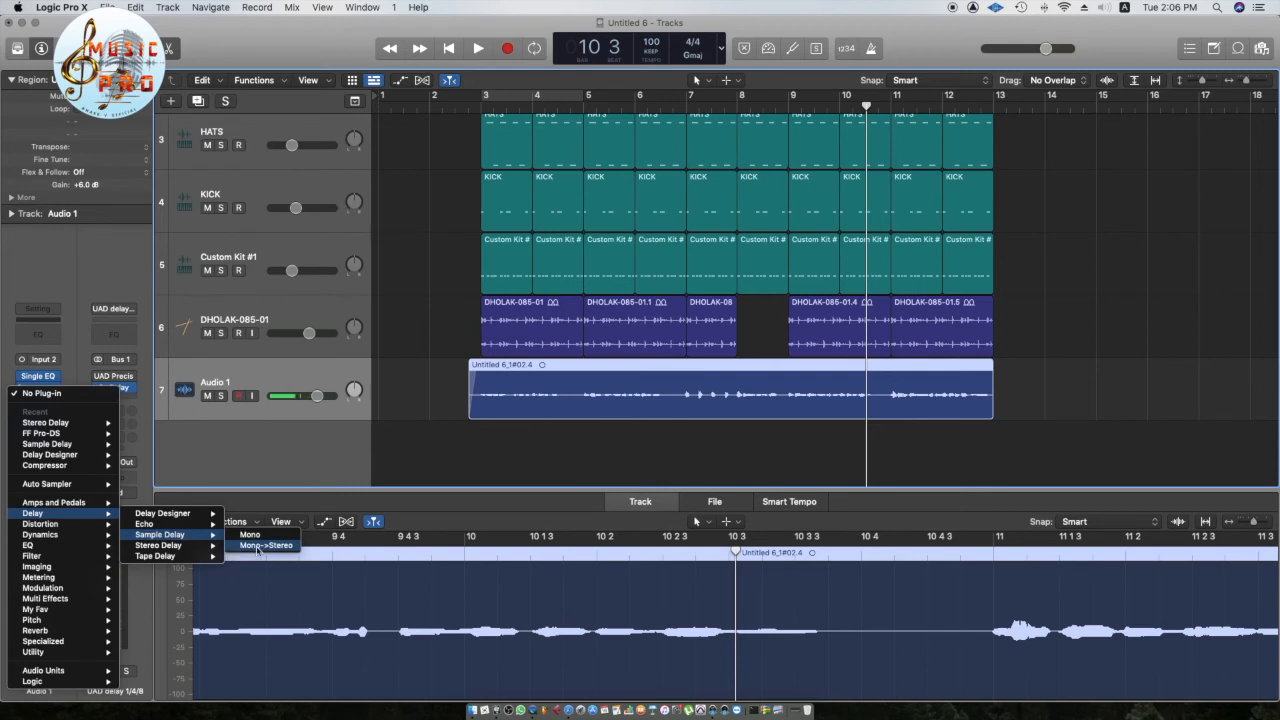
click(248, 546)
drag(461, 207, 717, 343)
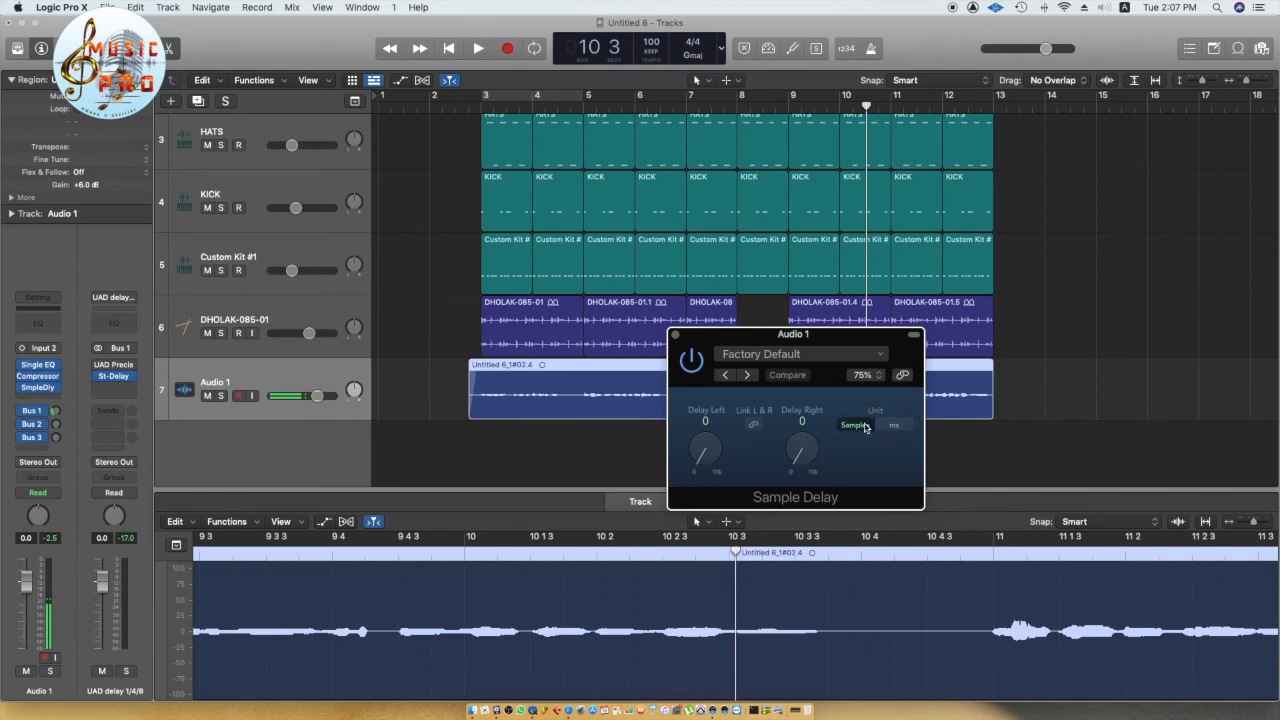
Set Audio 1's Sample Delay to 206 samples for Delay Left and 418 samples for Delay Right
drag(706, 452, 705, 435)
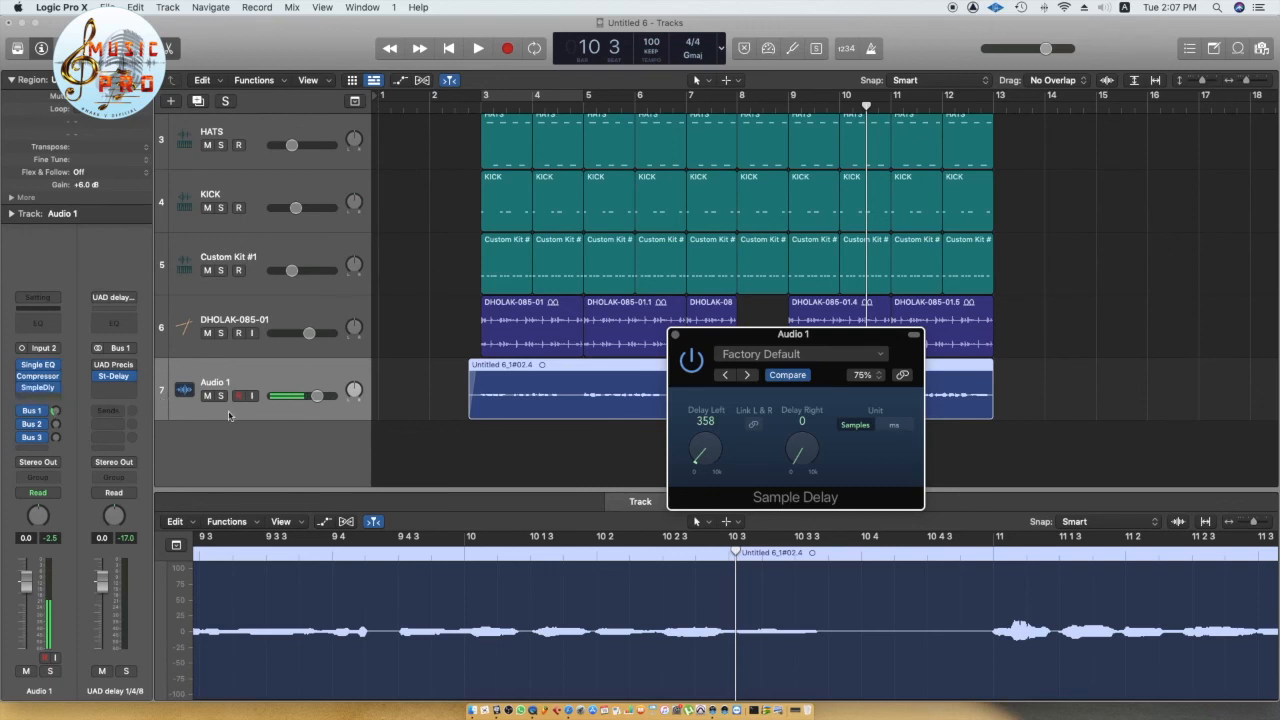
drag(716, 453, 707, 424)
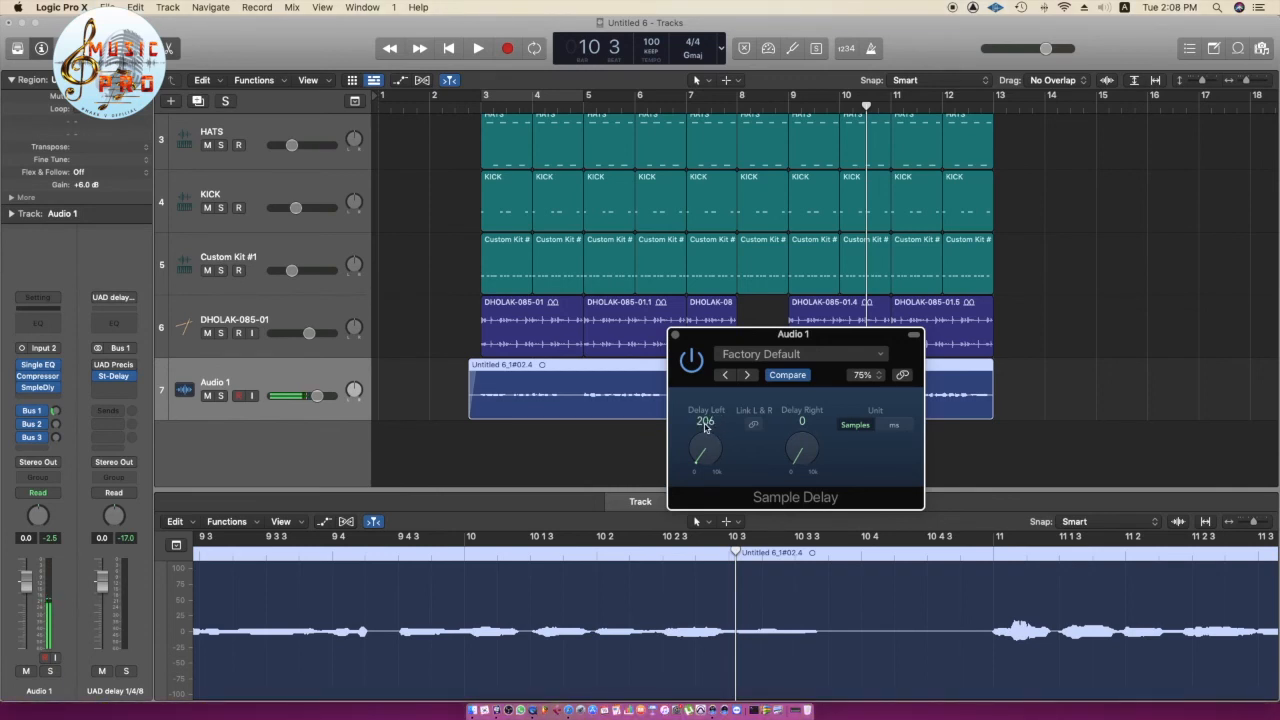
drag(804, 458, 801, 449)
Play the song from bar 3, turning off Audio 1's Bus 1 send and soloing the Audio 1 track
click(484, 138)
key(space)
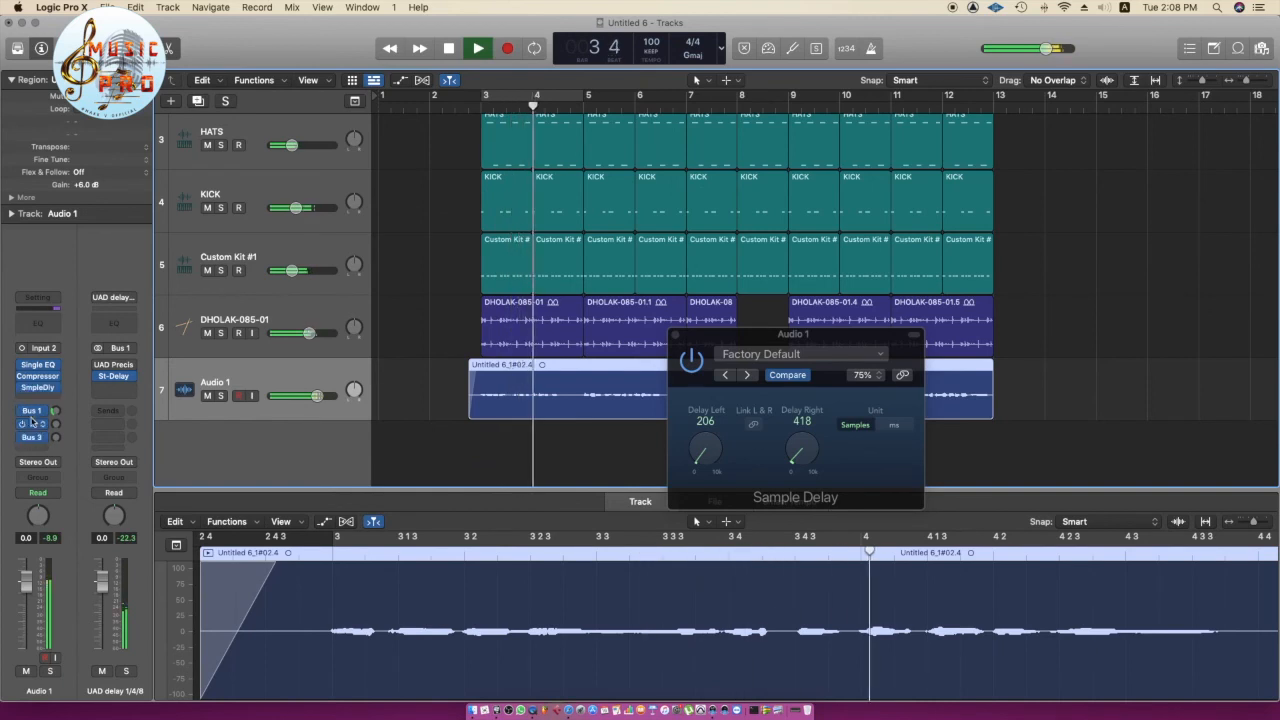
key(space)
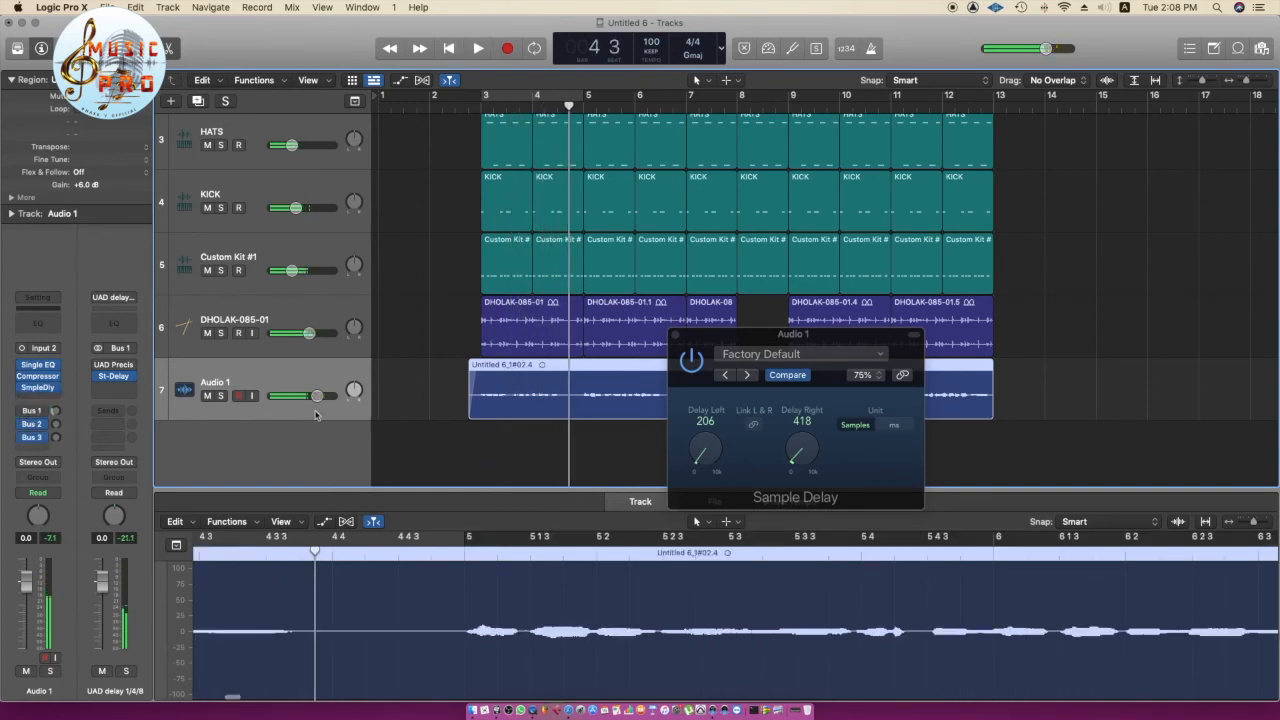
click(208, 396)
click(220, 396)
click(208, 396)
key(space)
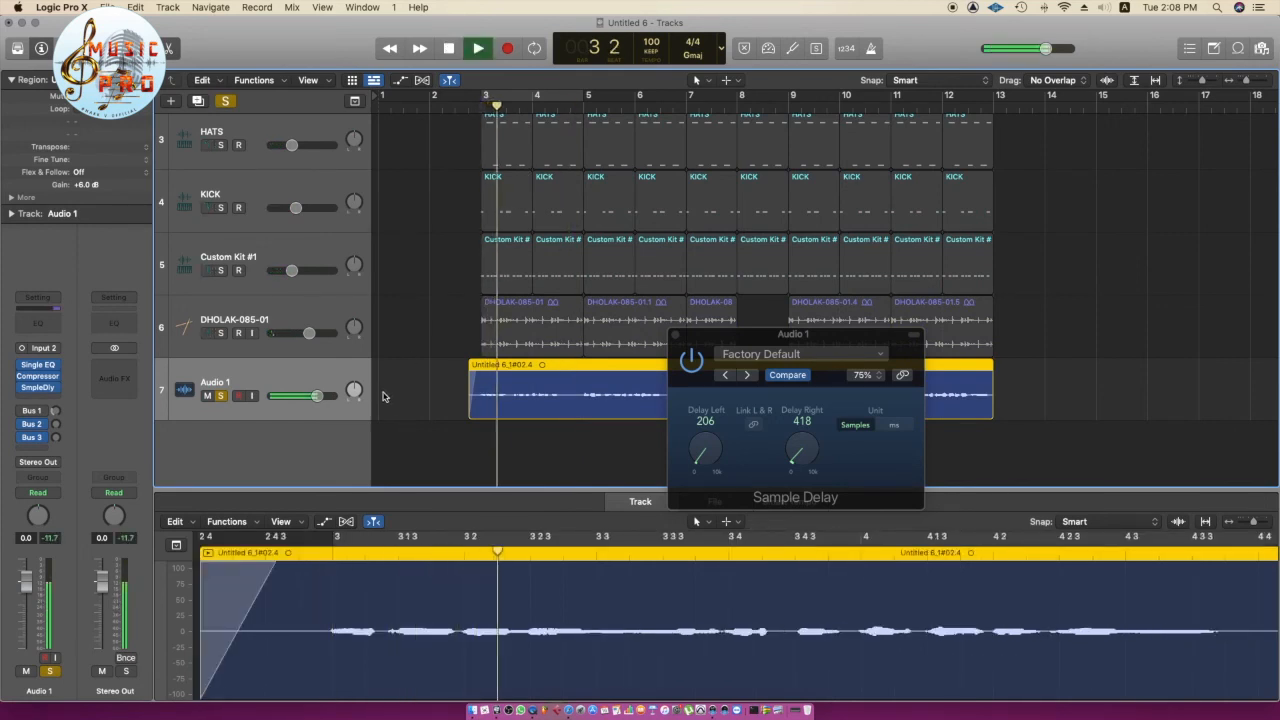
Compare the soloed Audio 1 track with its Sample Delay bypassed and active by replaying from bar 3
key(space)
key(space)
click(24, 388)
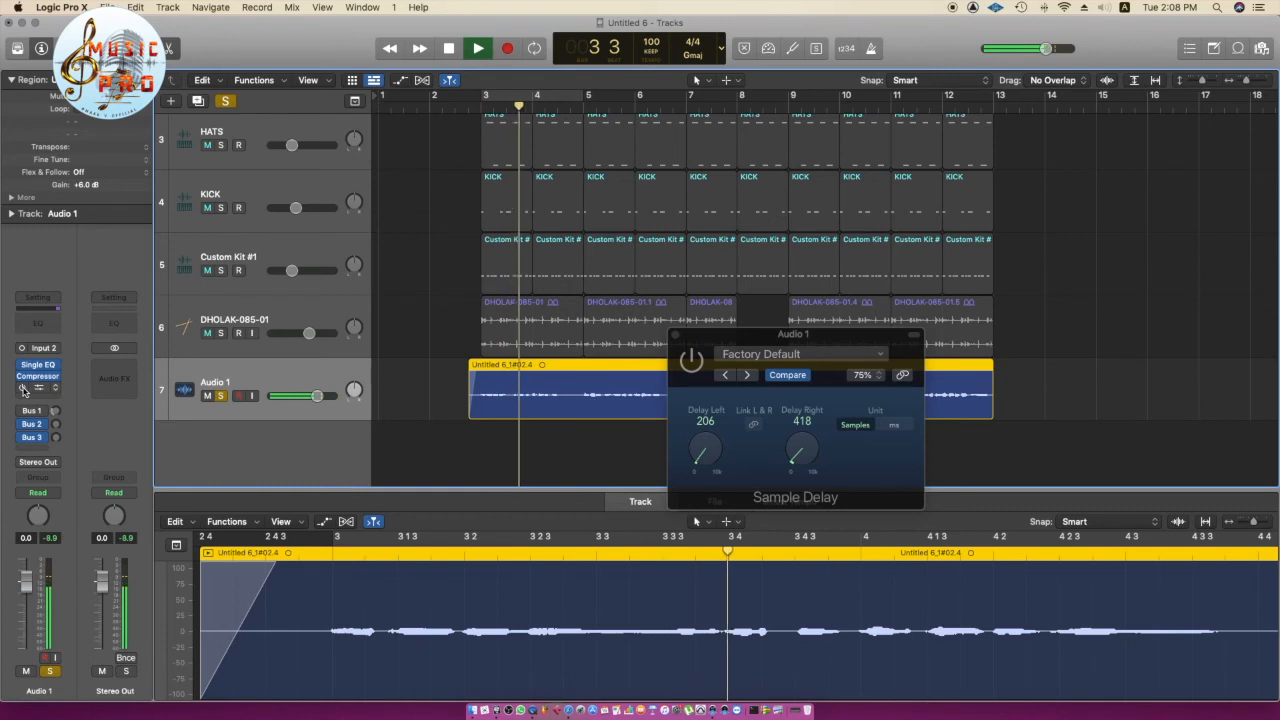
key(space)
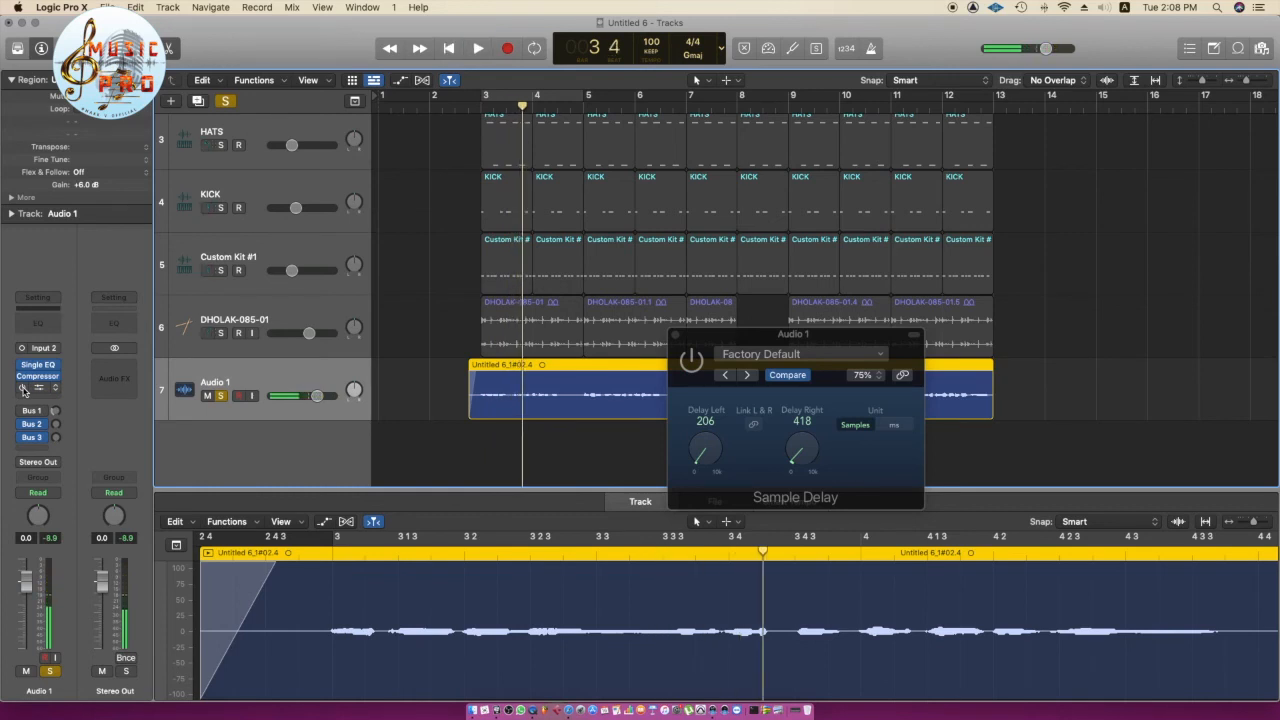
key(space)
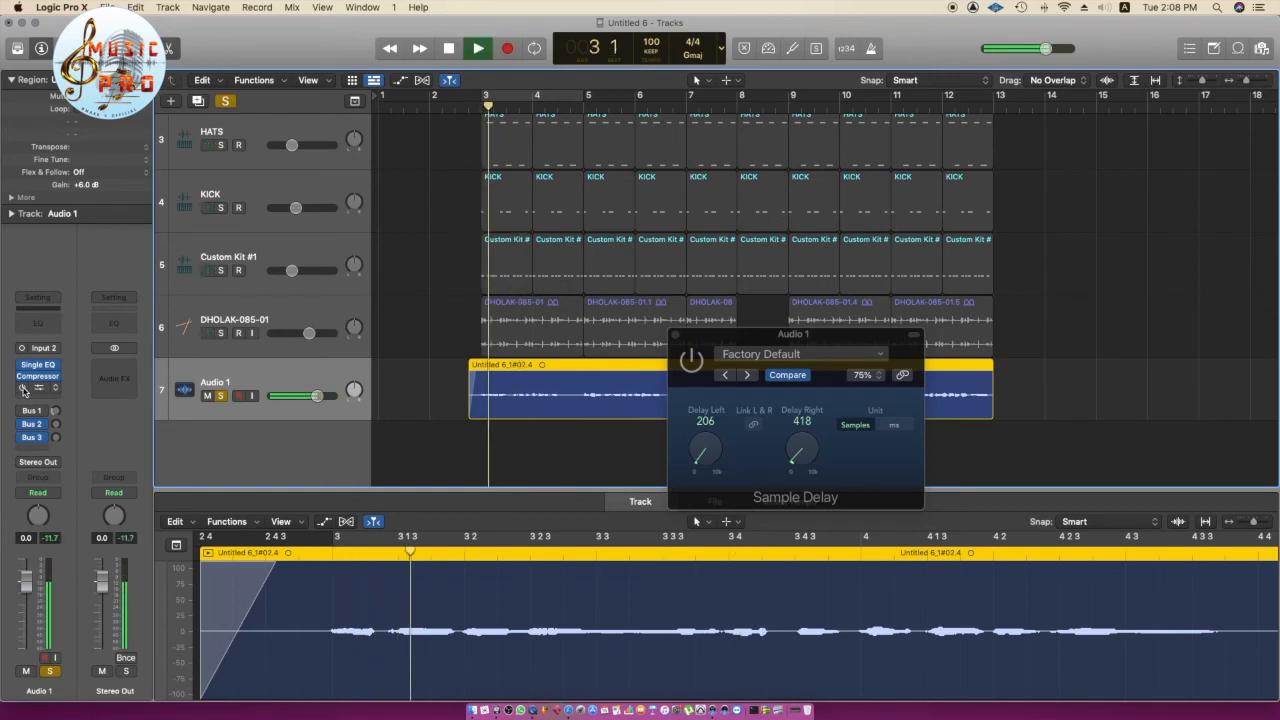
key(space)
click(23, 388)
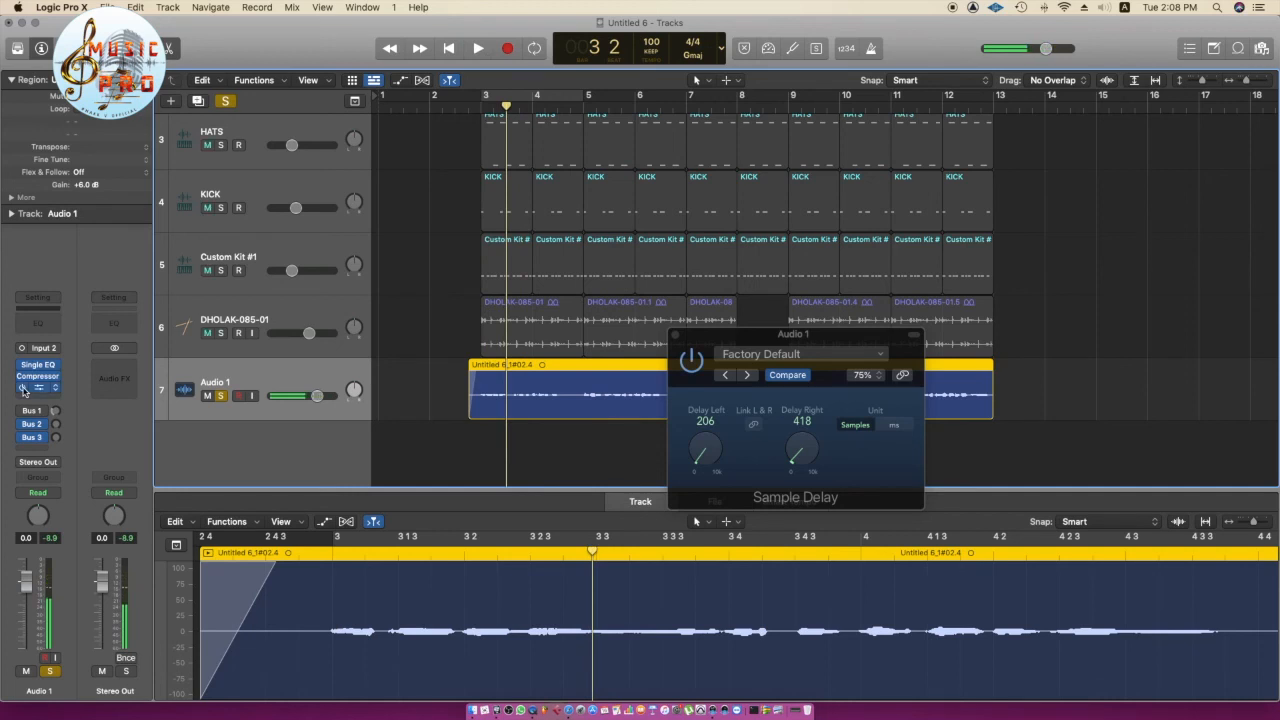
key(space)
key(space)
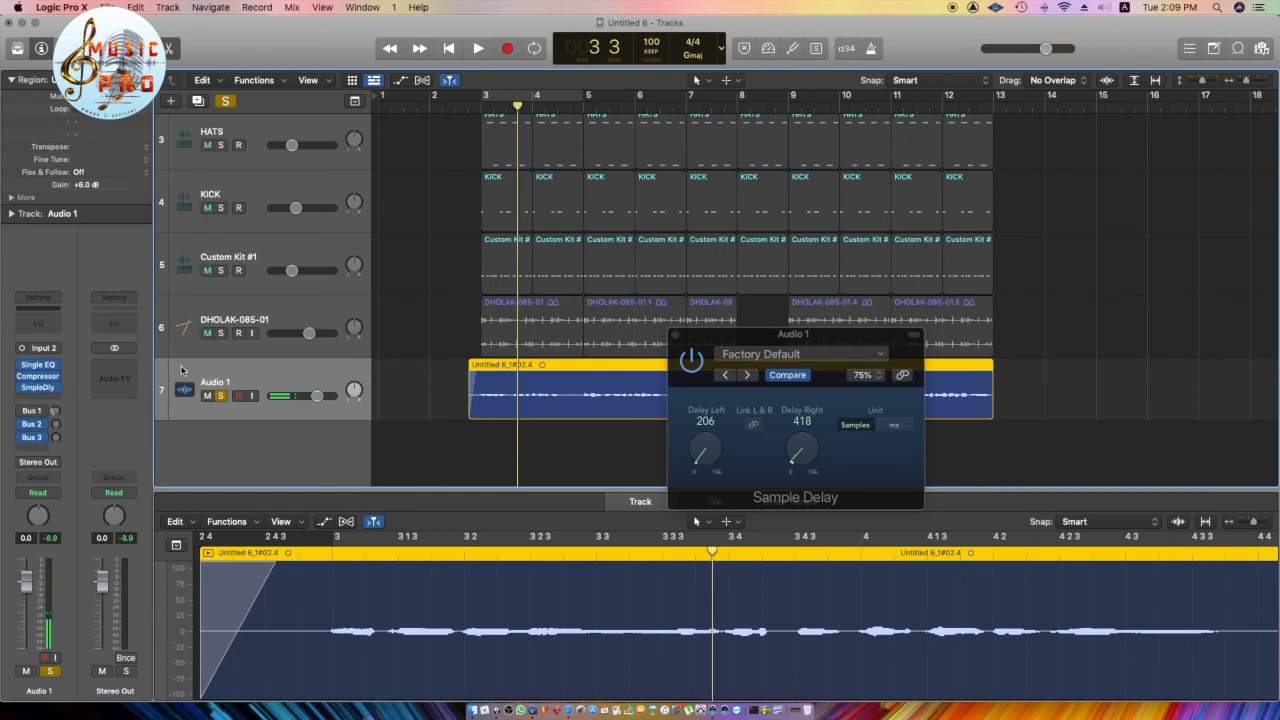
Reactivate the Bus 1 send and remove the Sample Delay plug-in from Audio 1
mouse_move(58, 390)
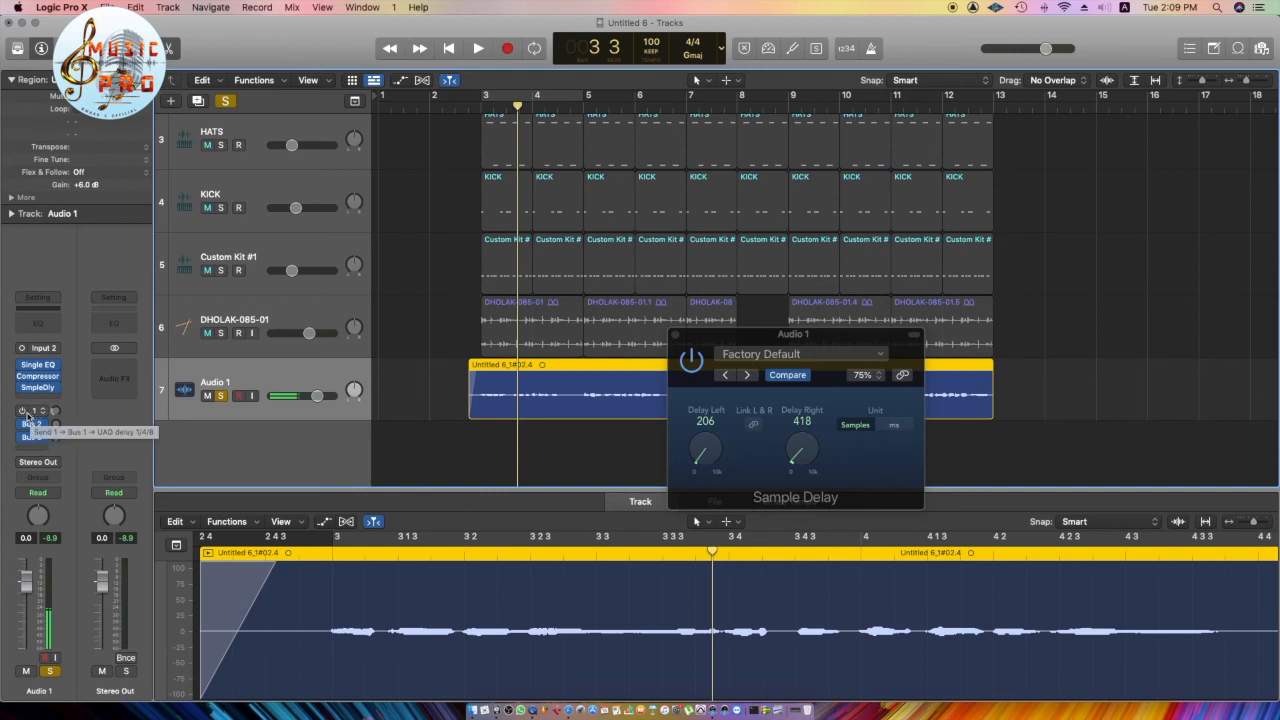
click(24, 412)
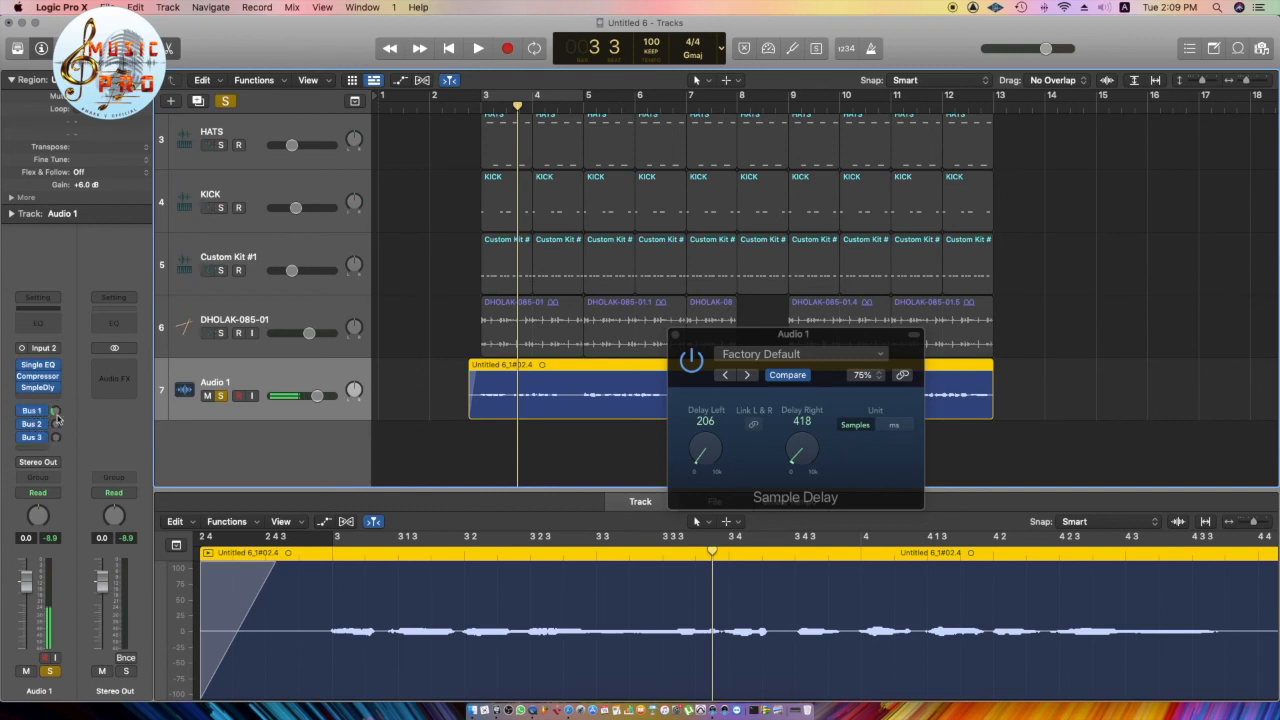
click(52, 387)
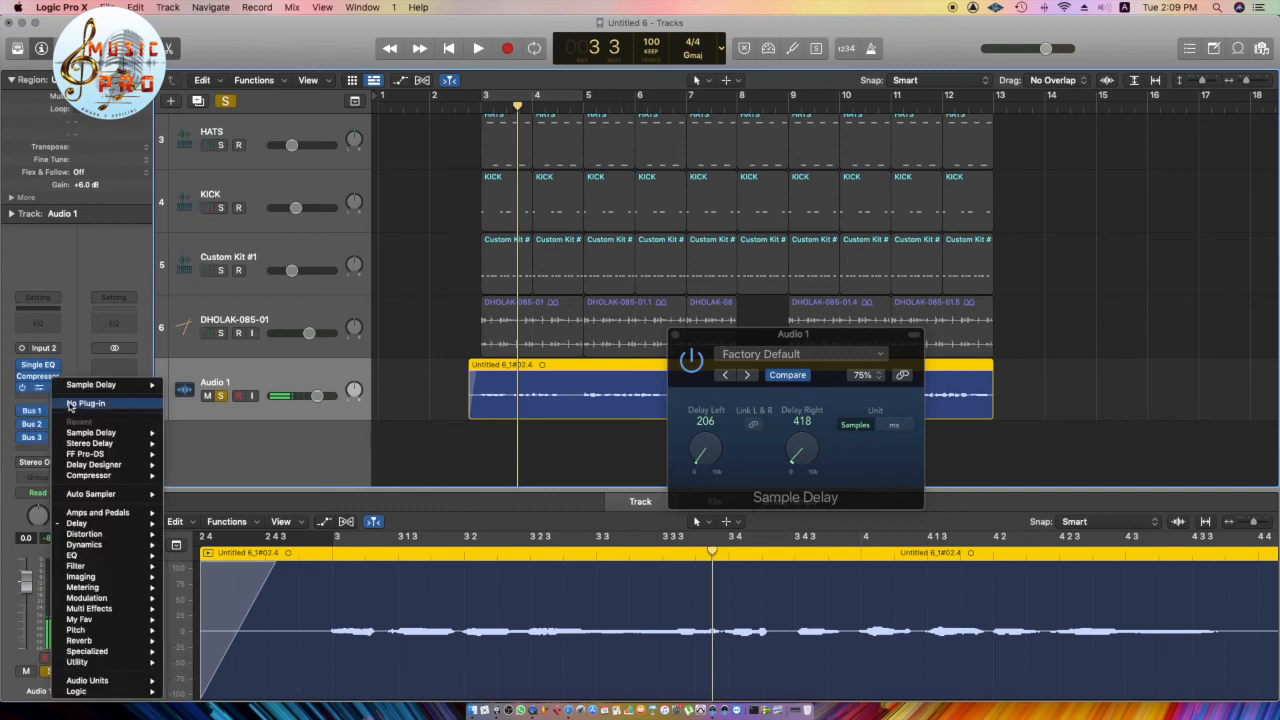
click(70, 404)
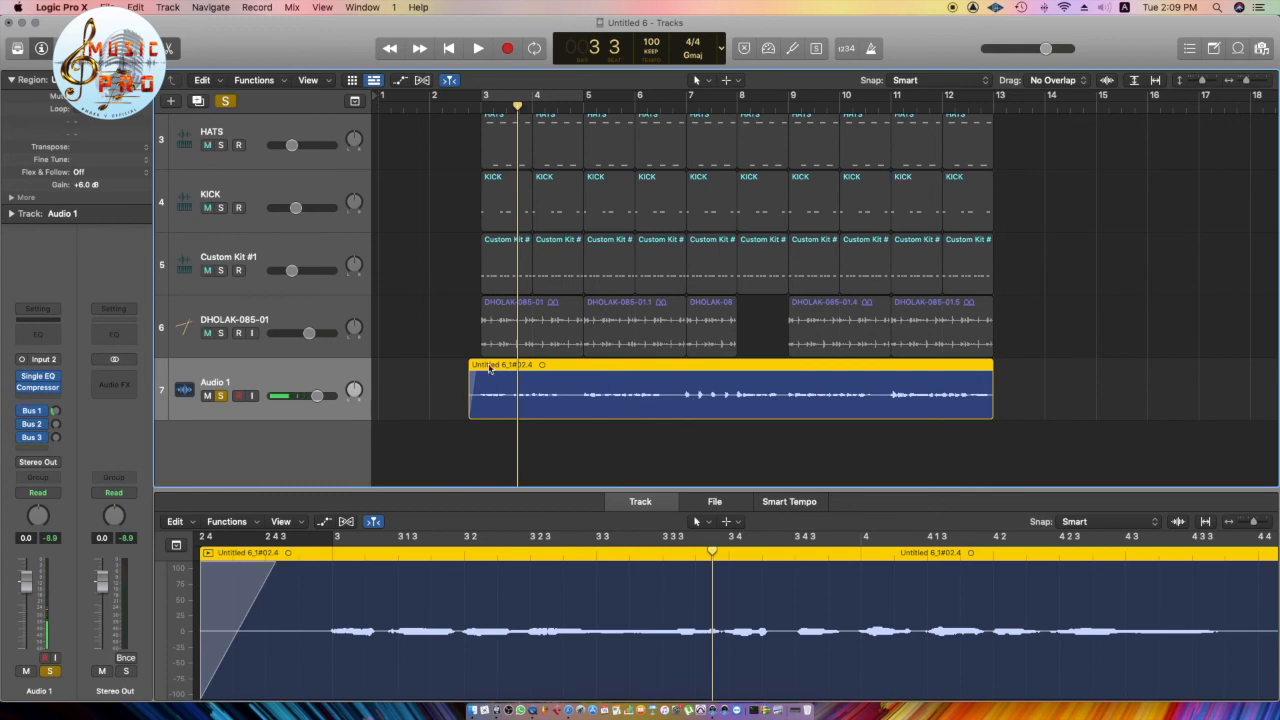
Select the Untitled track's regions, and clear the Audio 1 solo so all tracks can be heard
scroll(521, 370, up, 2)
scroll(521, 370, up, 2)
drag(443, 157, 1110, 172)
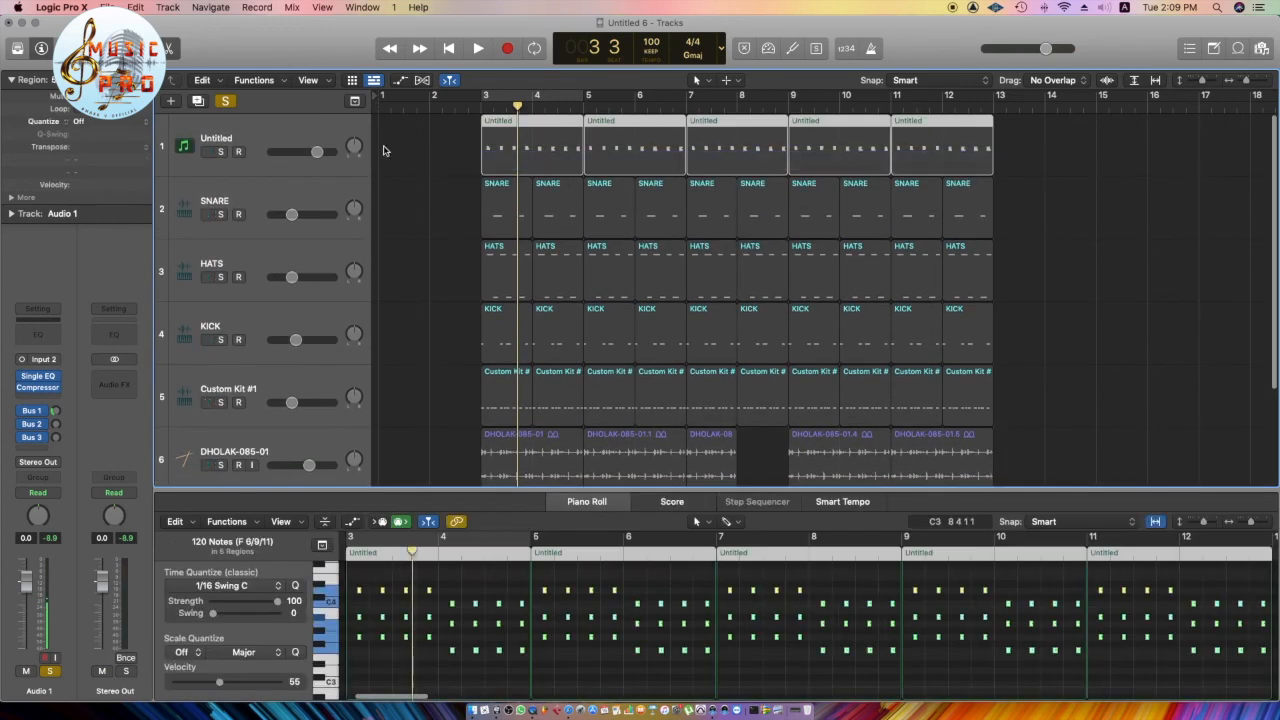
key(super+a)
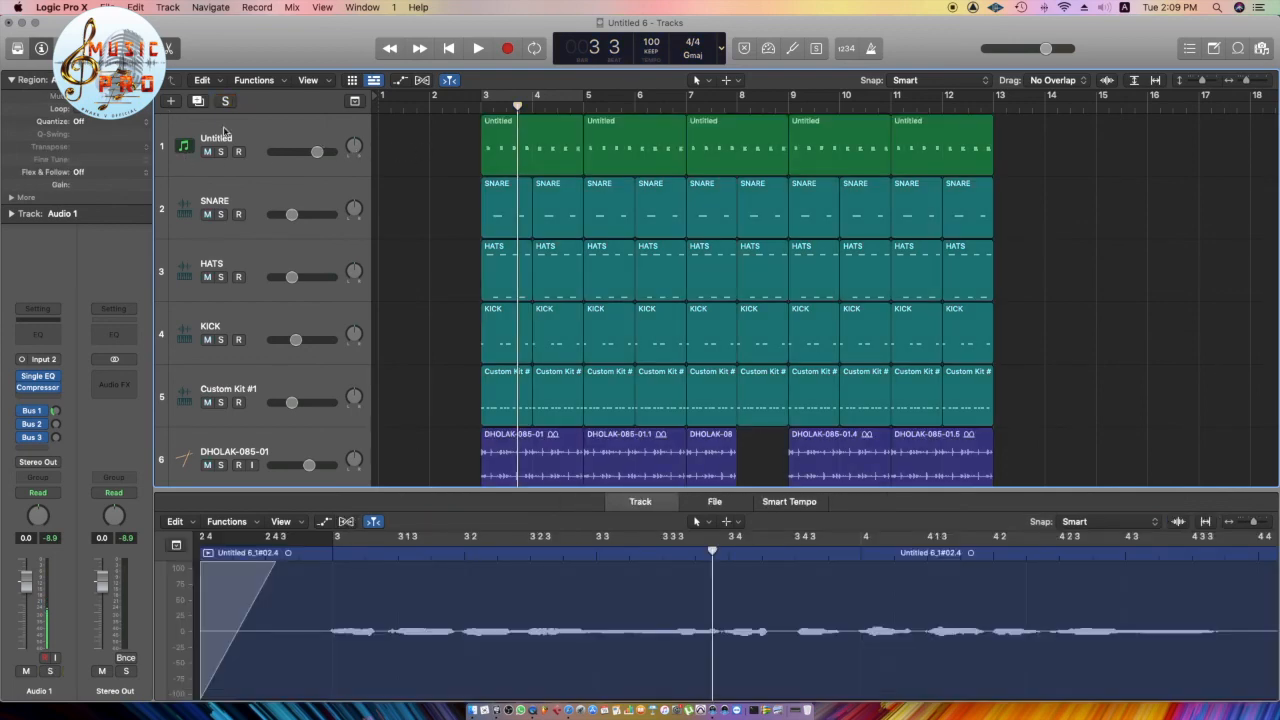
Select the Untitled track, review its Stereo Delay settings and close the plug-in window
click(212, 168)
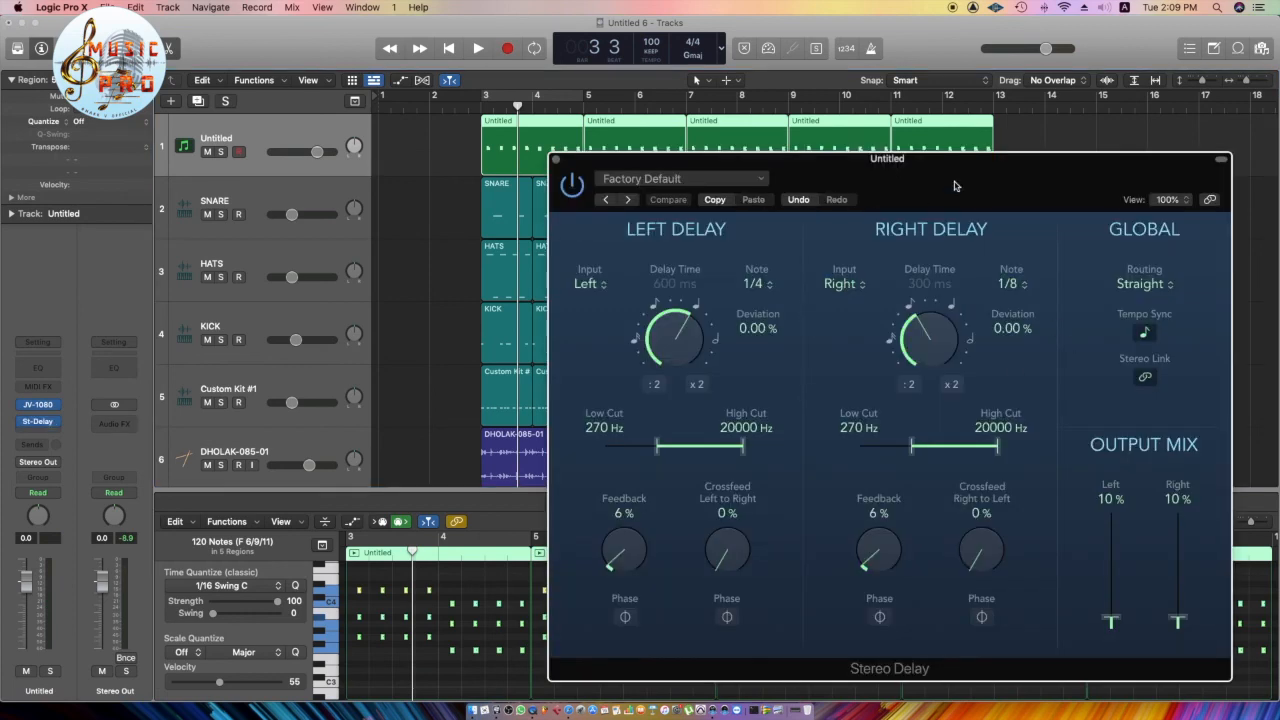
drag(972, 163, 845, 145)
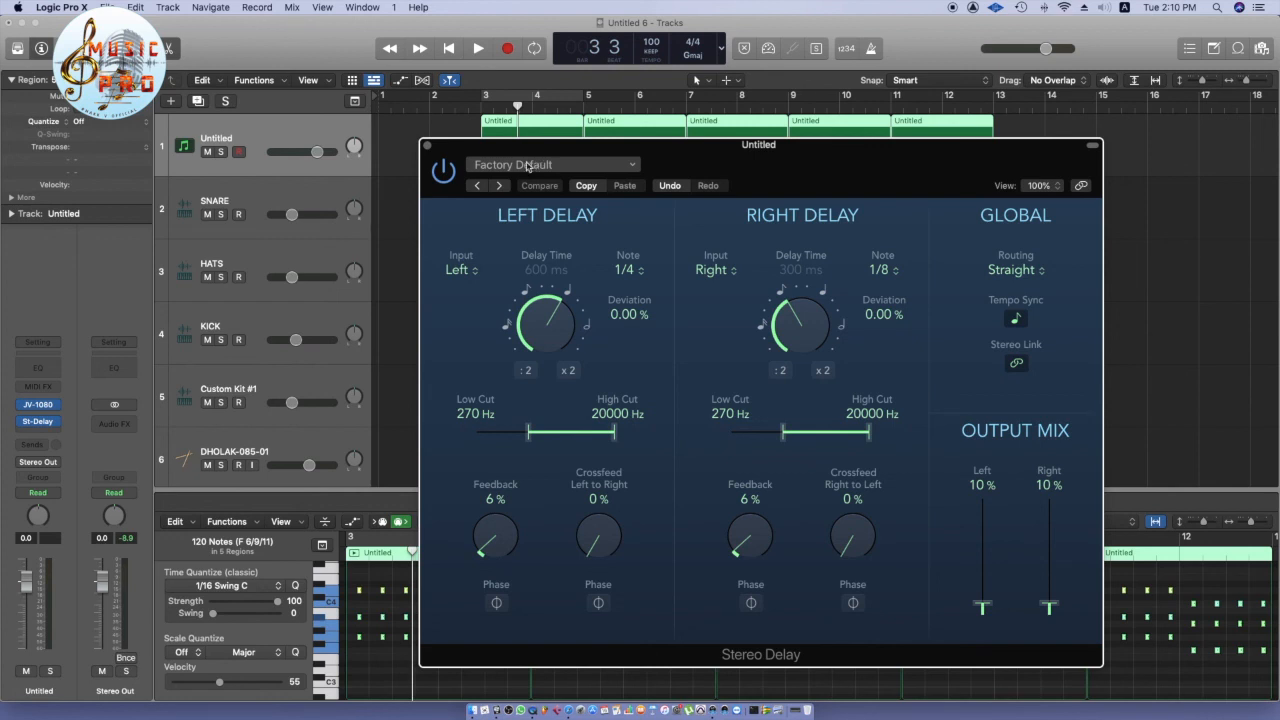
click(426, 146)
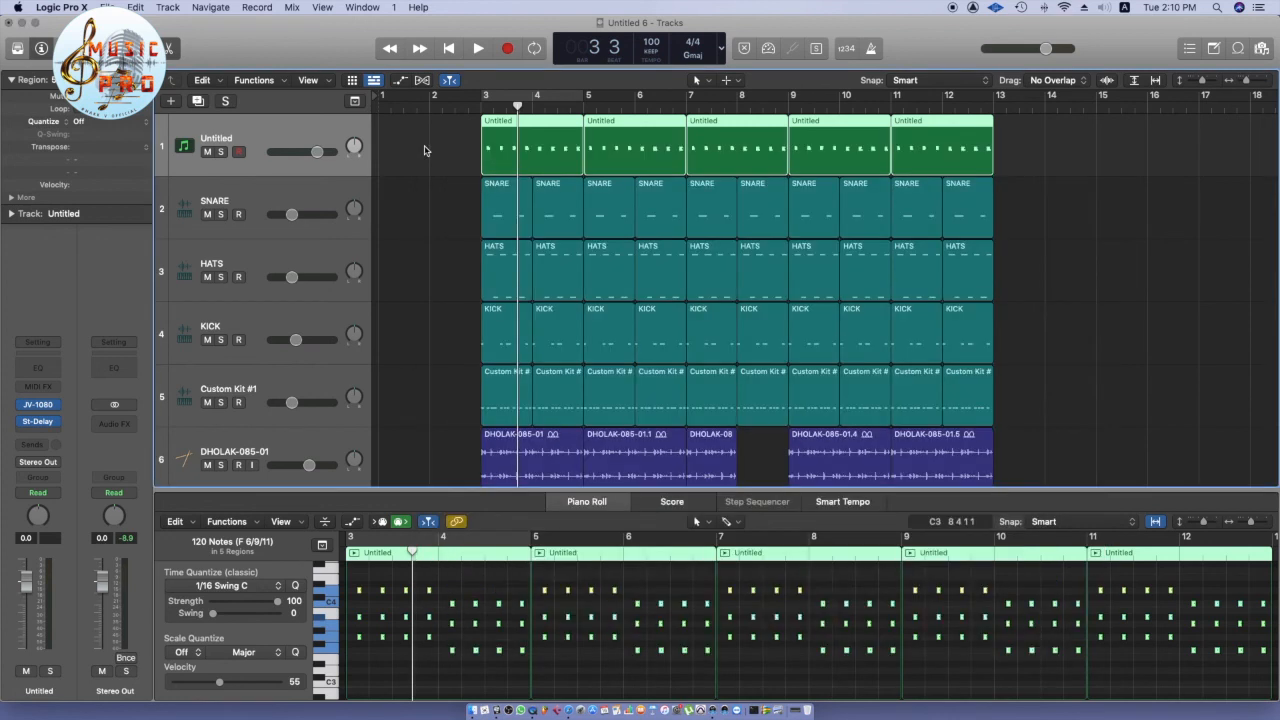